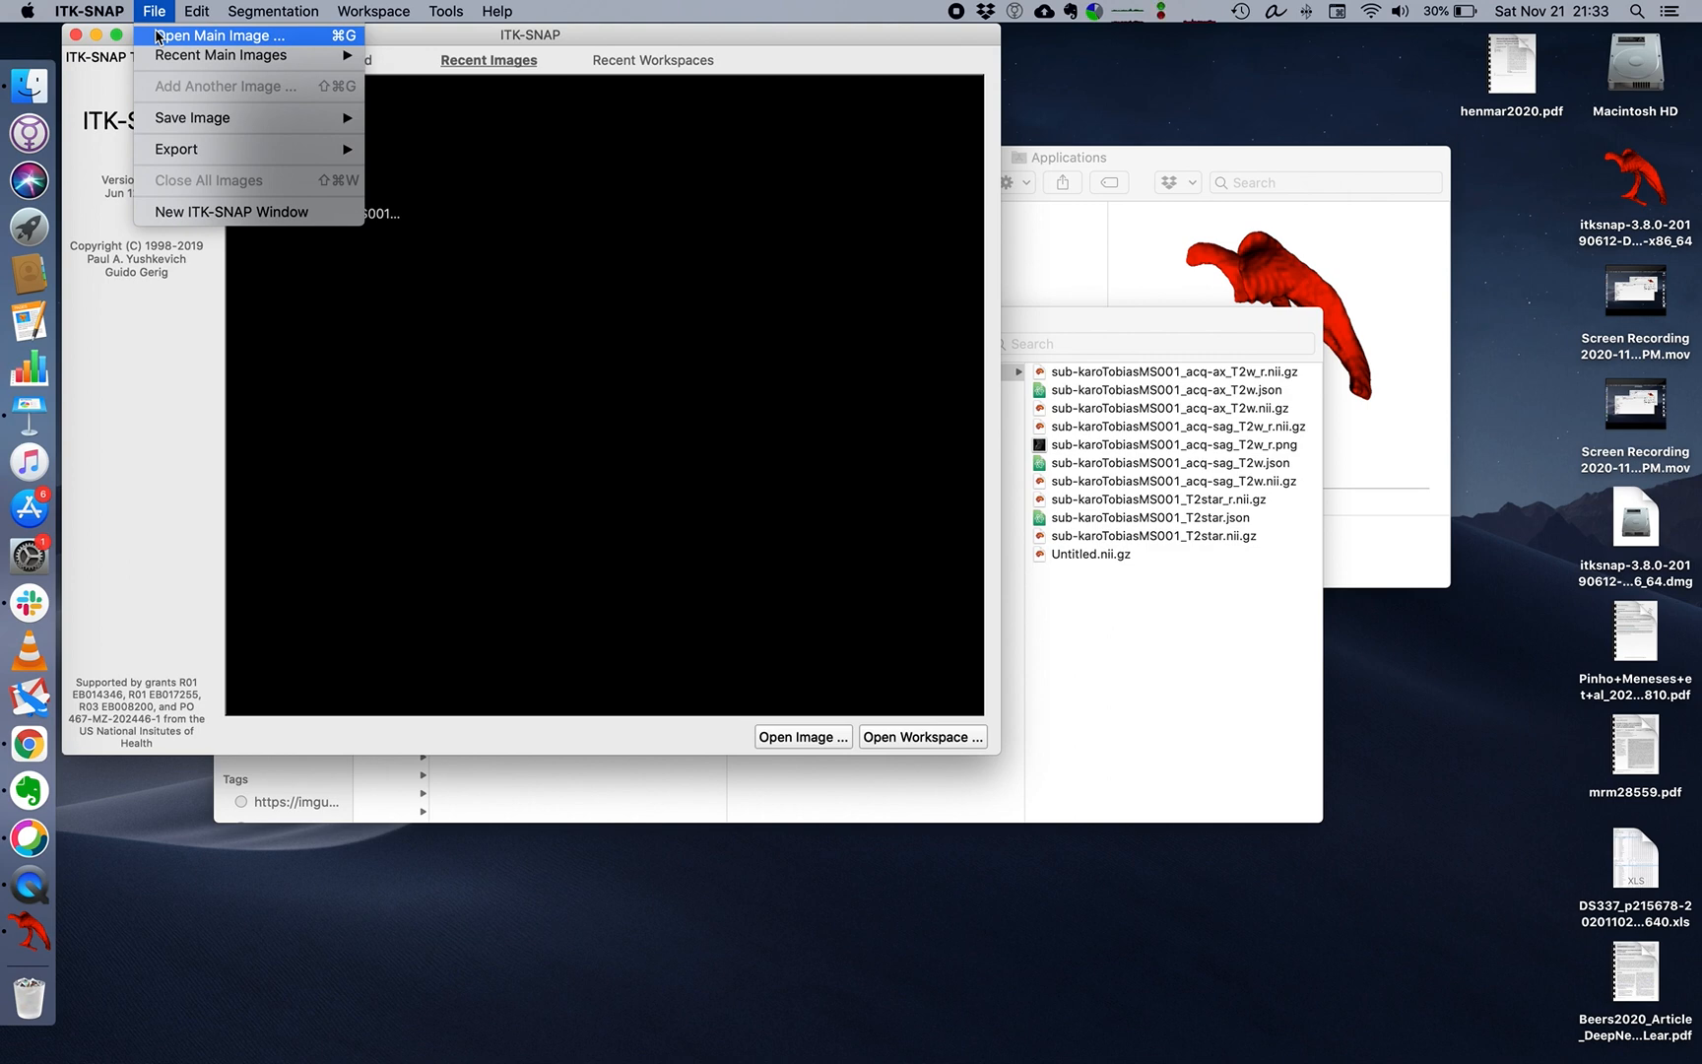
{"action": "left_click", "coordinate": [158, 36]}
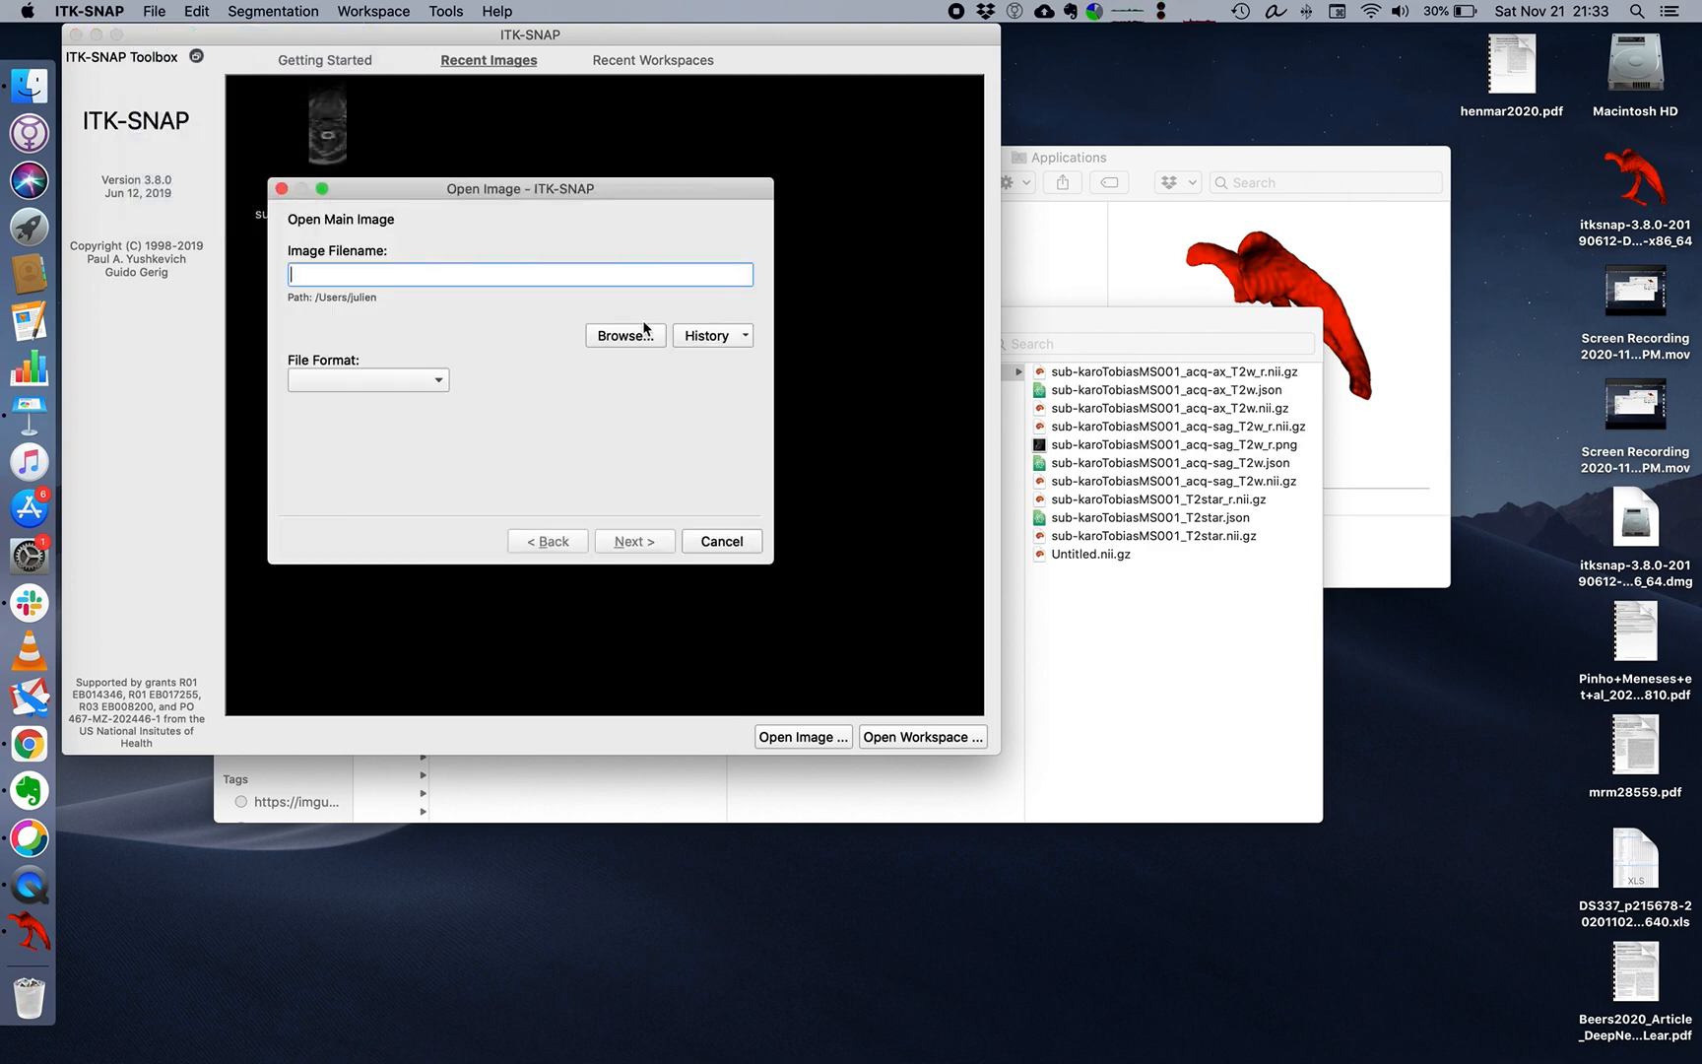
{"action": "left_click", "coordinate": [625, 335]}
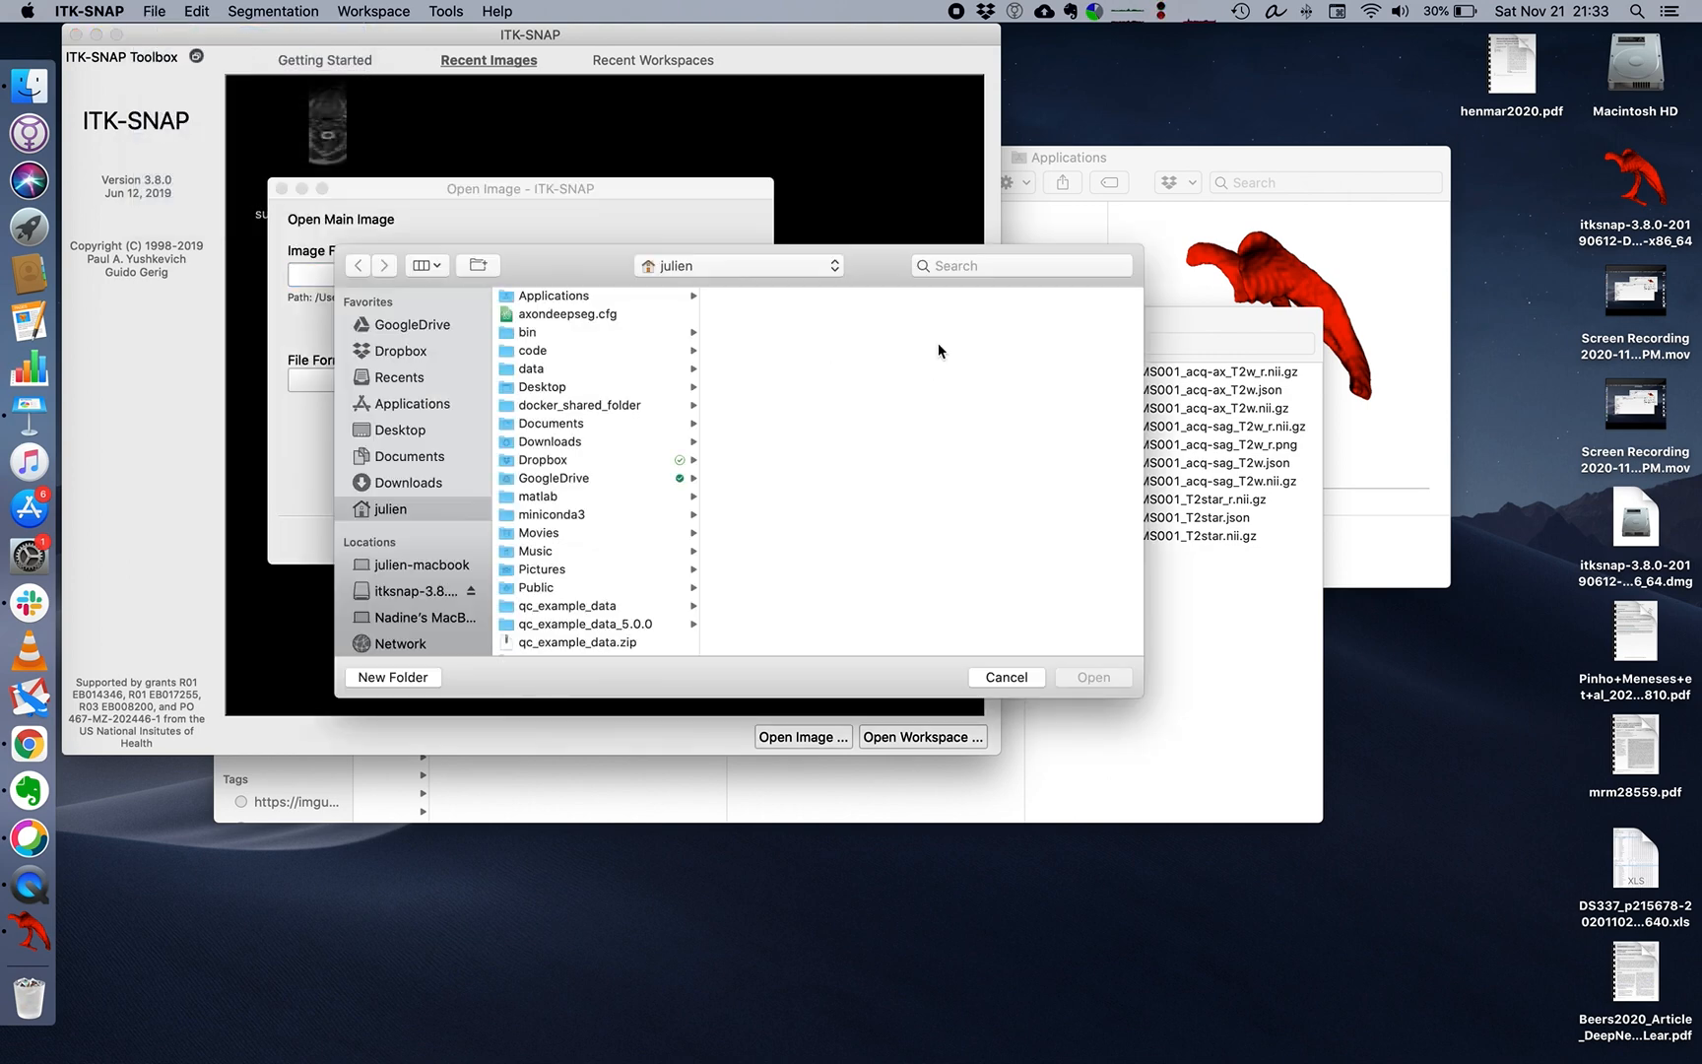
{"action": "left_click_drag", "start_coordinate": [1240, 333], "coordinate": [1364, 338]}
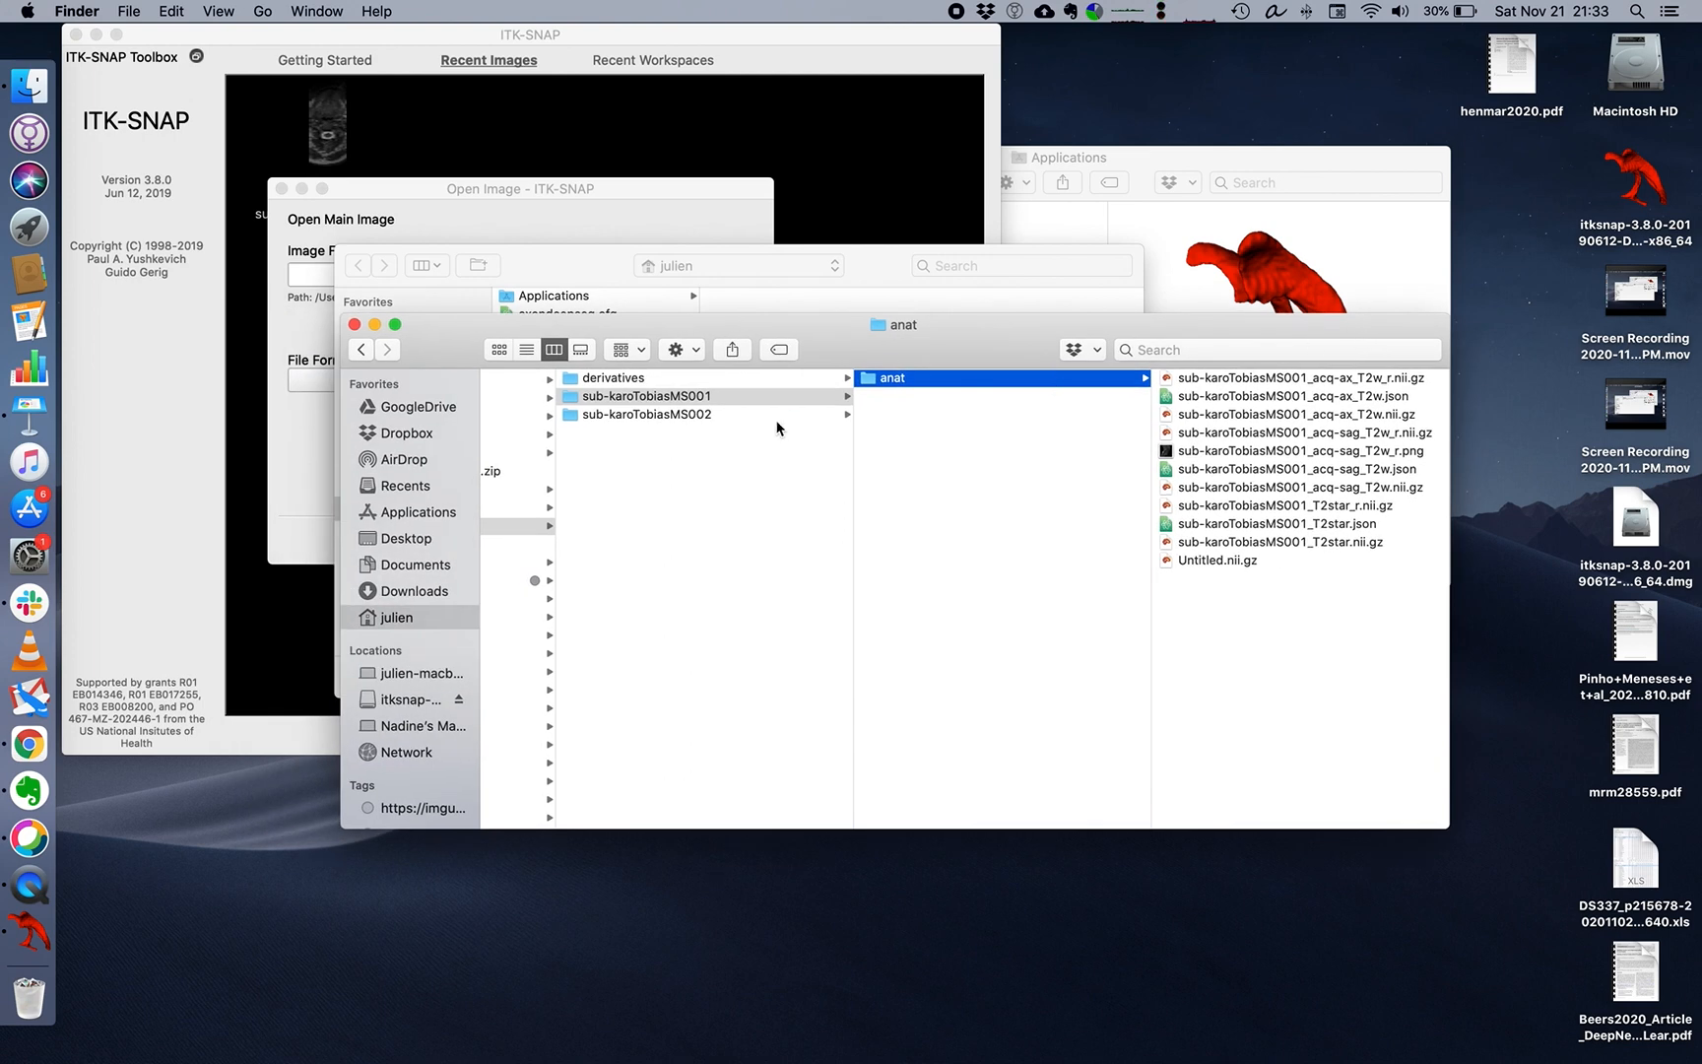
{"action": "scroll", "coordinate": [862, 493], "scroll_direction": "left", "scroll_amount": 5}
{"action": "scroll", "coordinate": [912, 527], "scroll_direction": "right", "scroll_amount": 5}
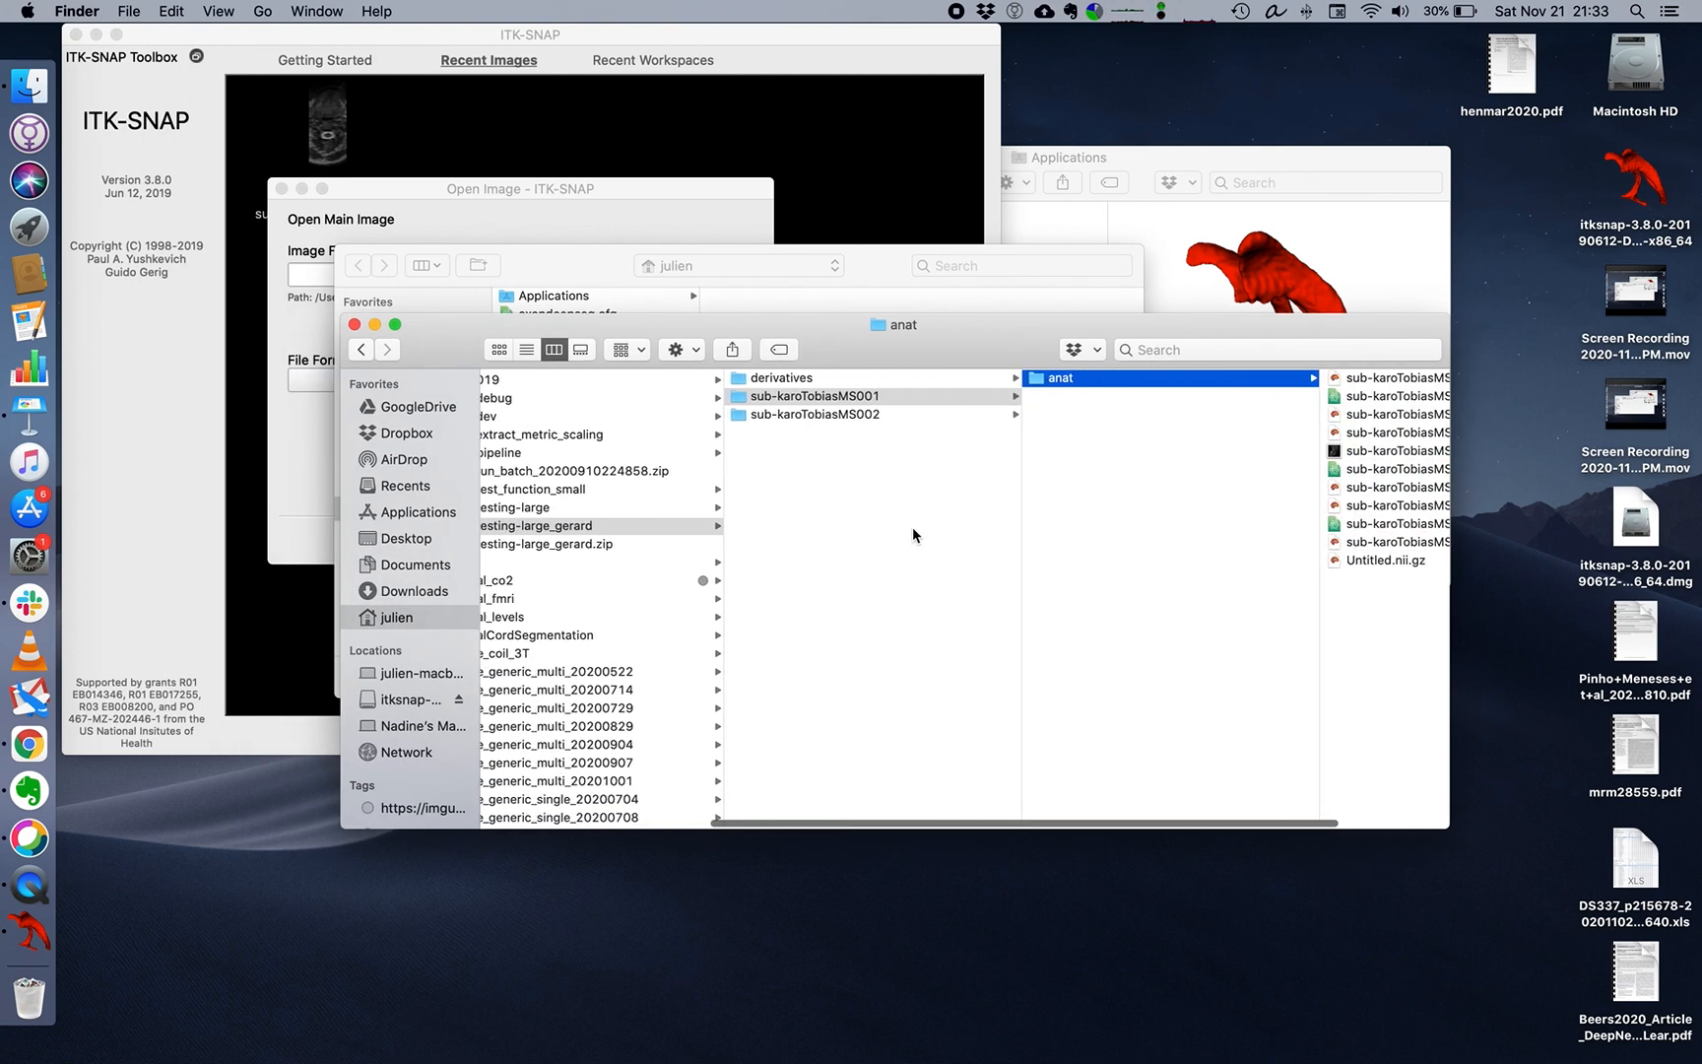
{"action": "left_click", "coordinate": [1370, 453]}
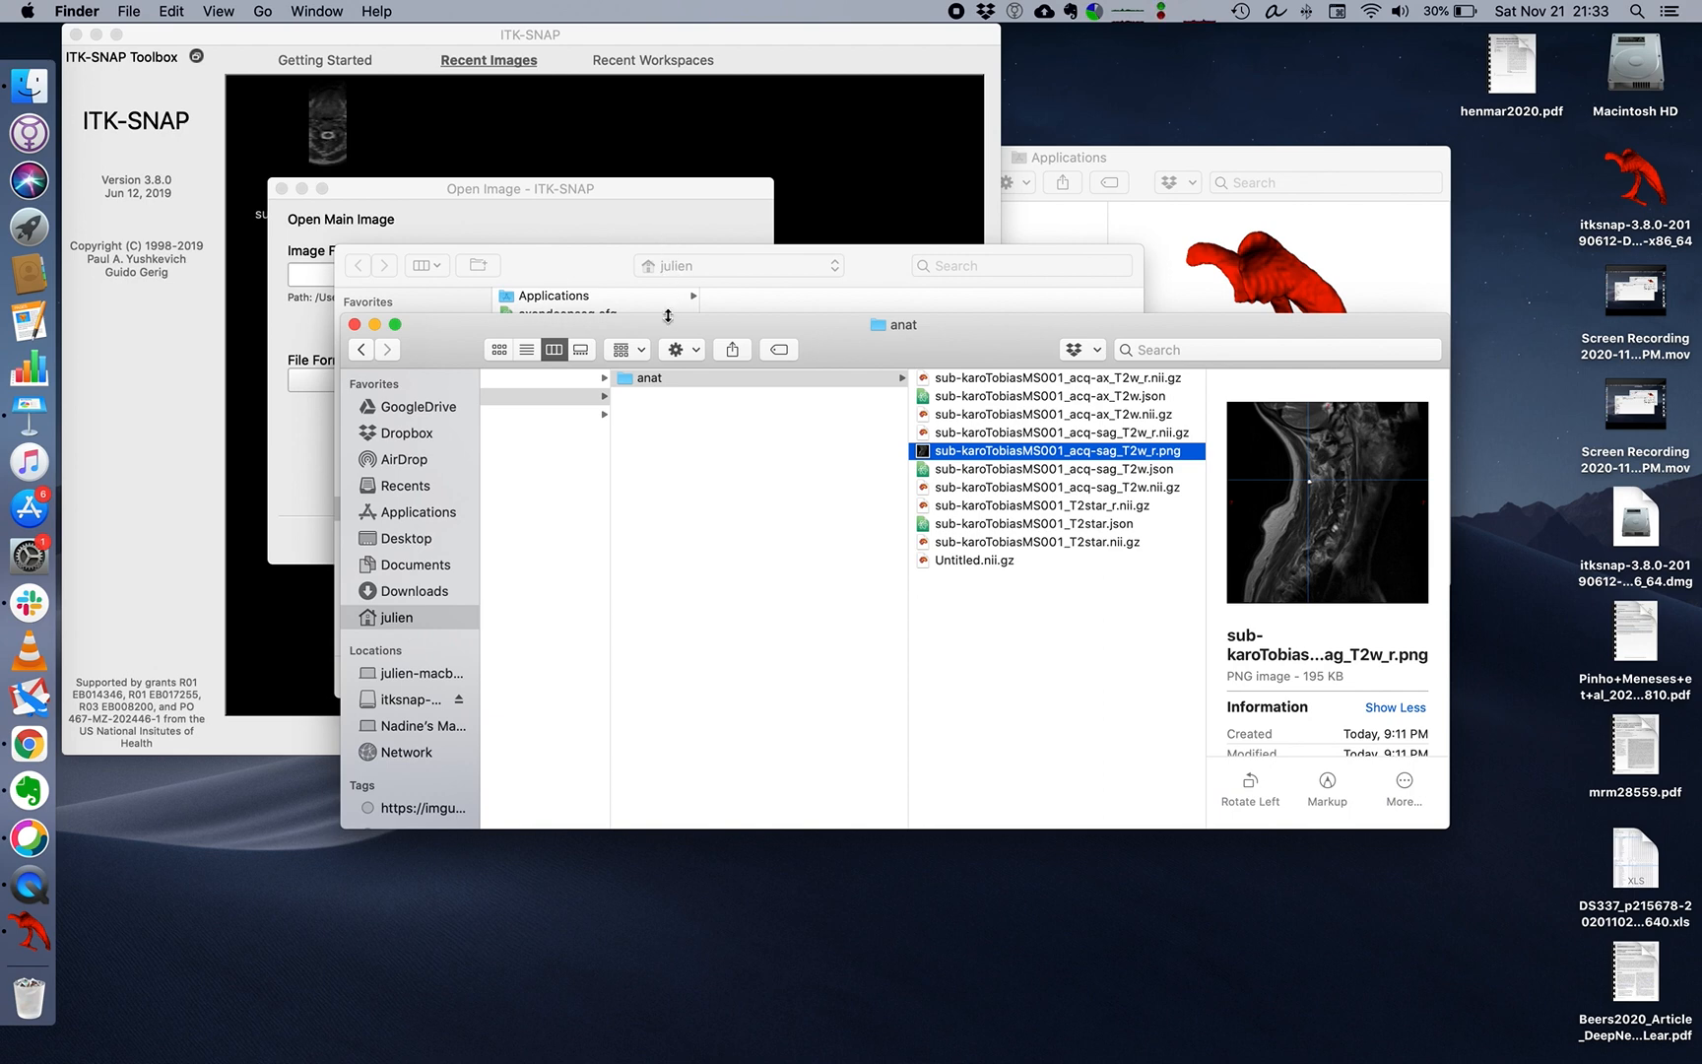
{"action": "left_click_drag", "start_coordinate": [669, 324], "coordinate": [729, 461]}
{"action": "left_click_drag", "start_coordinate": [1001, 588], "coordinate": [701, 400]}
{"action": "left_click", "coordinate": [600, 276]}
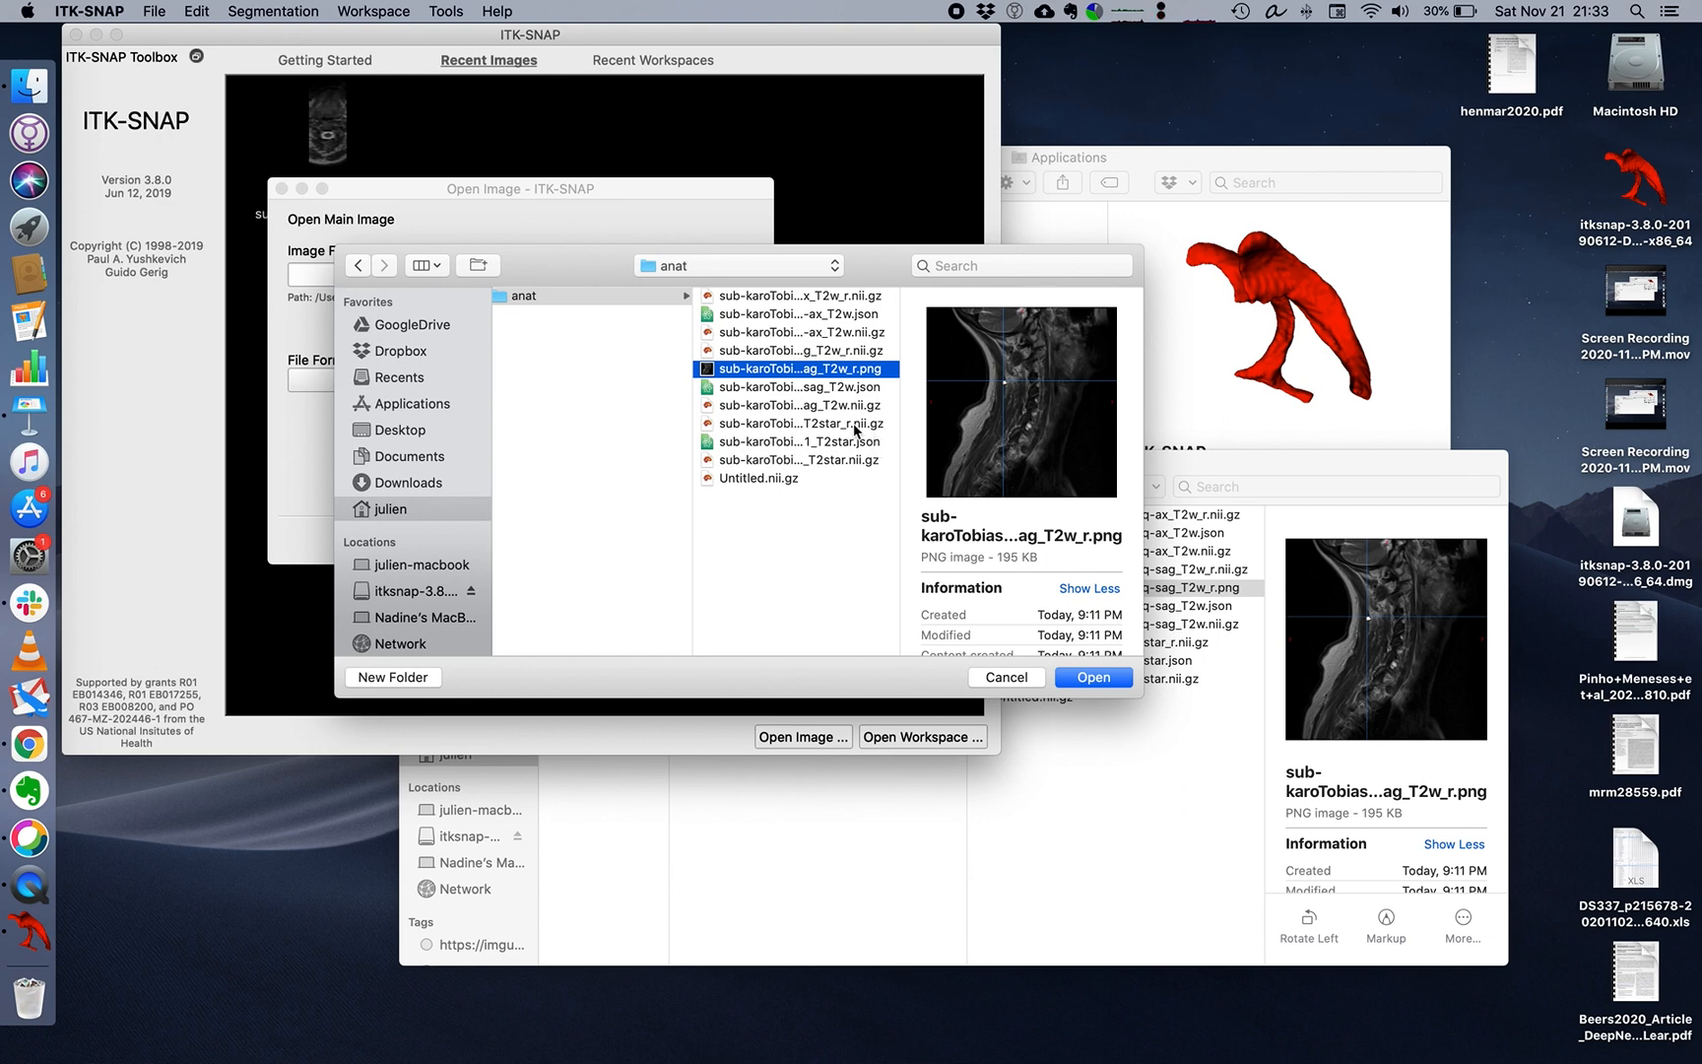
{"action": "left_click", "coordinate": [1092, 676]}
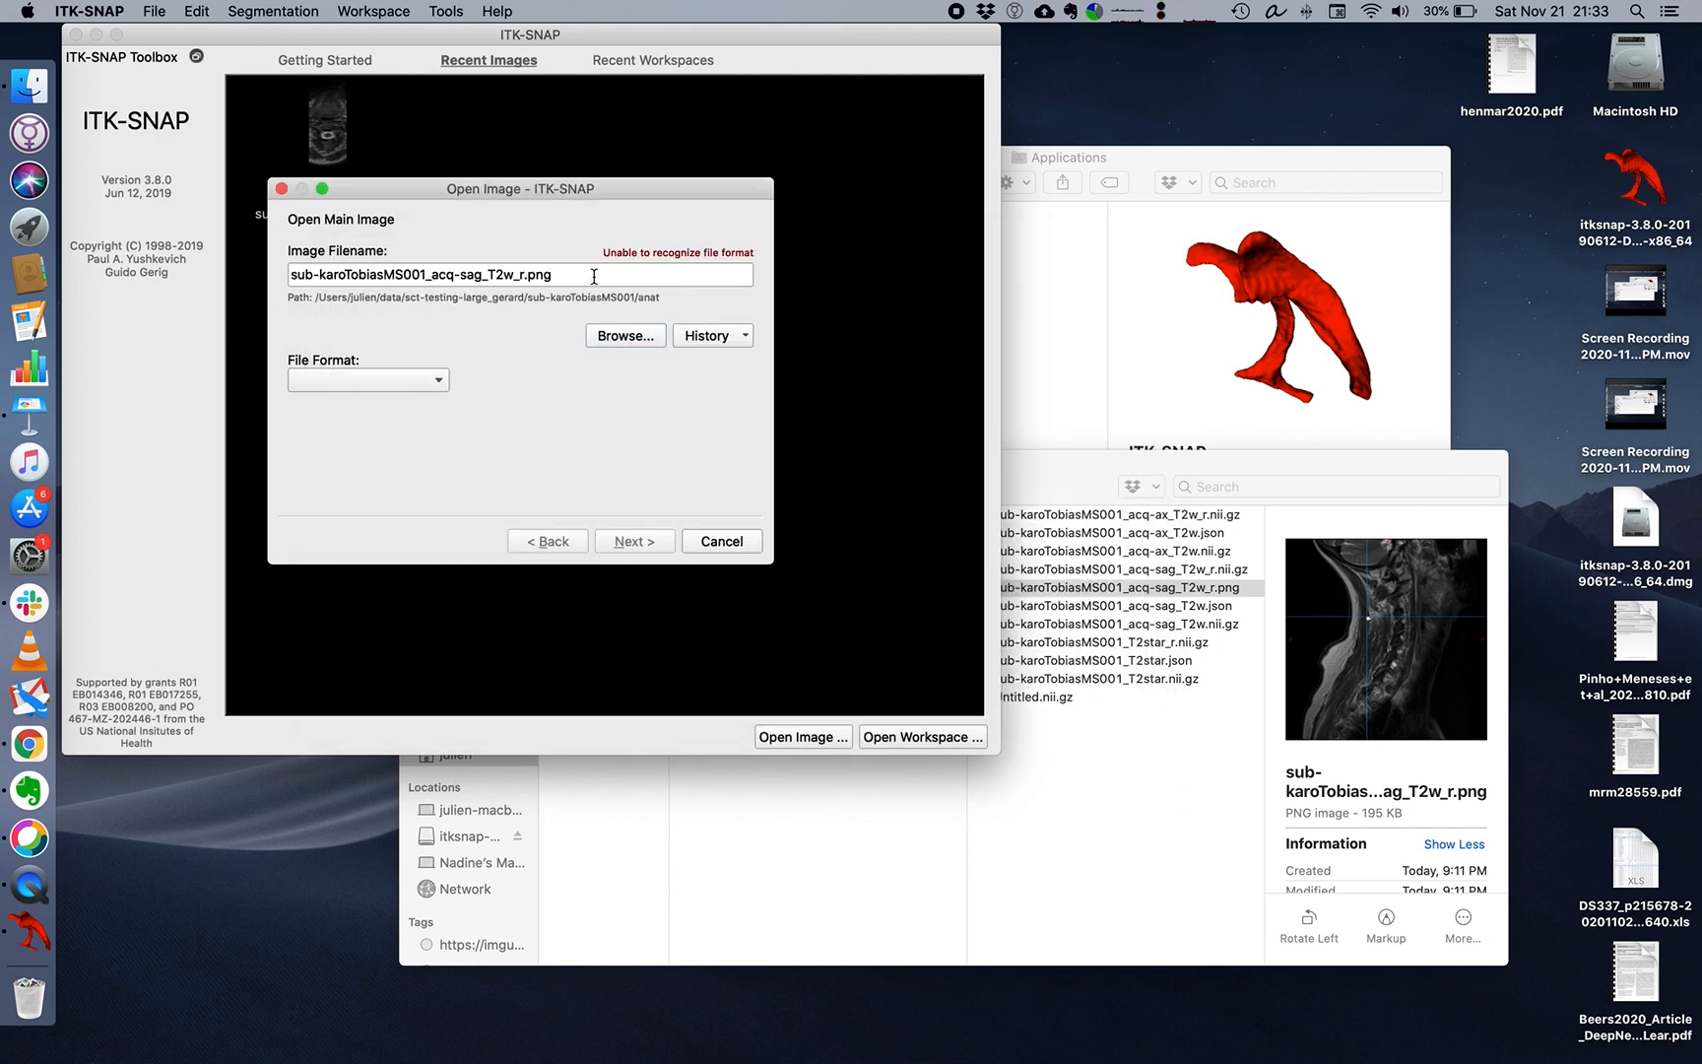
Choose sub-karoTobiasMS001_acq-sag_T2w_r.nii.gz instead and load it as the main image in NiFTI format.
{"action": "left_click", "coordinate": [628, 336]}
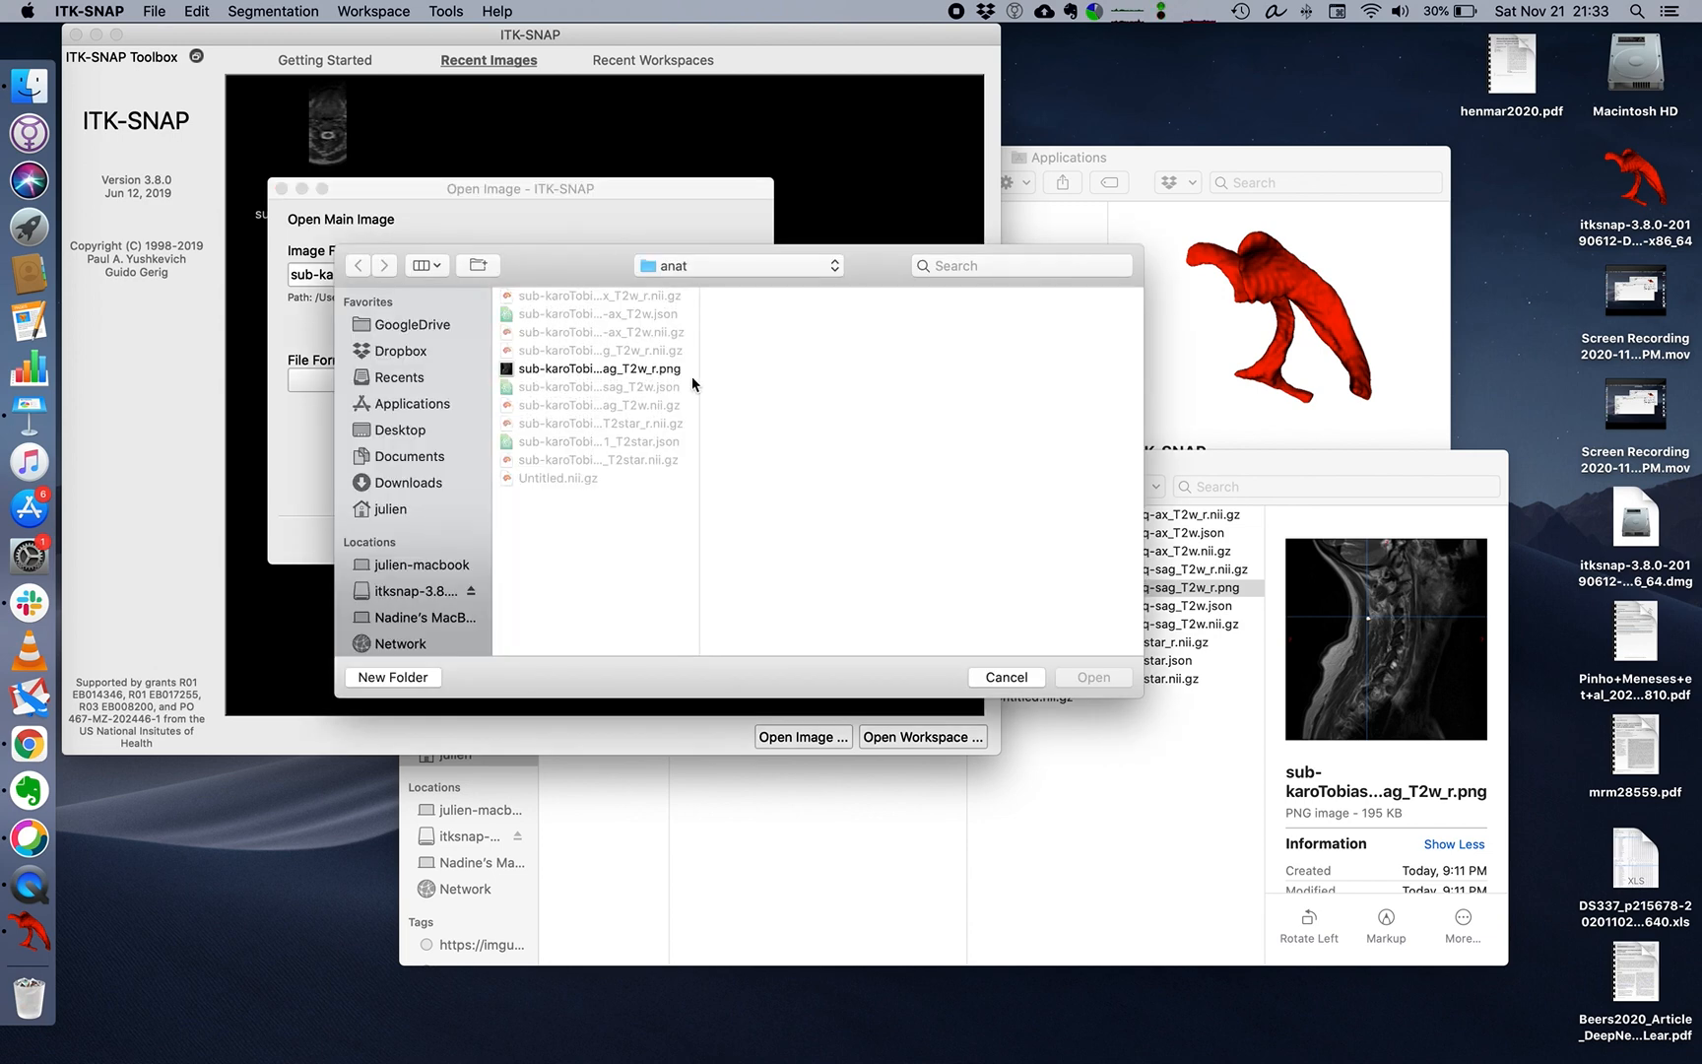
{"action": "left_click", "coordinate": [651, 371]}
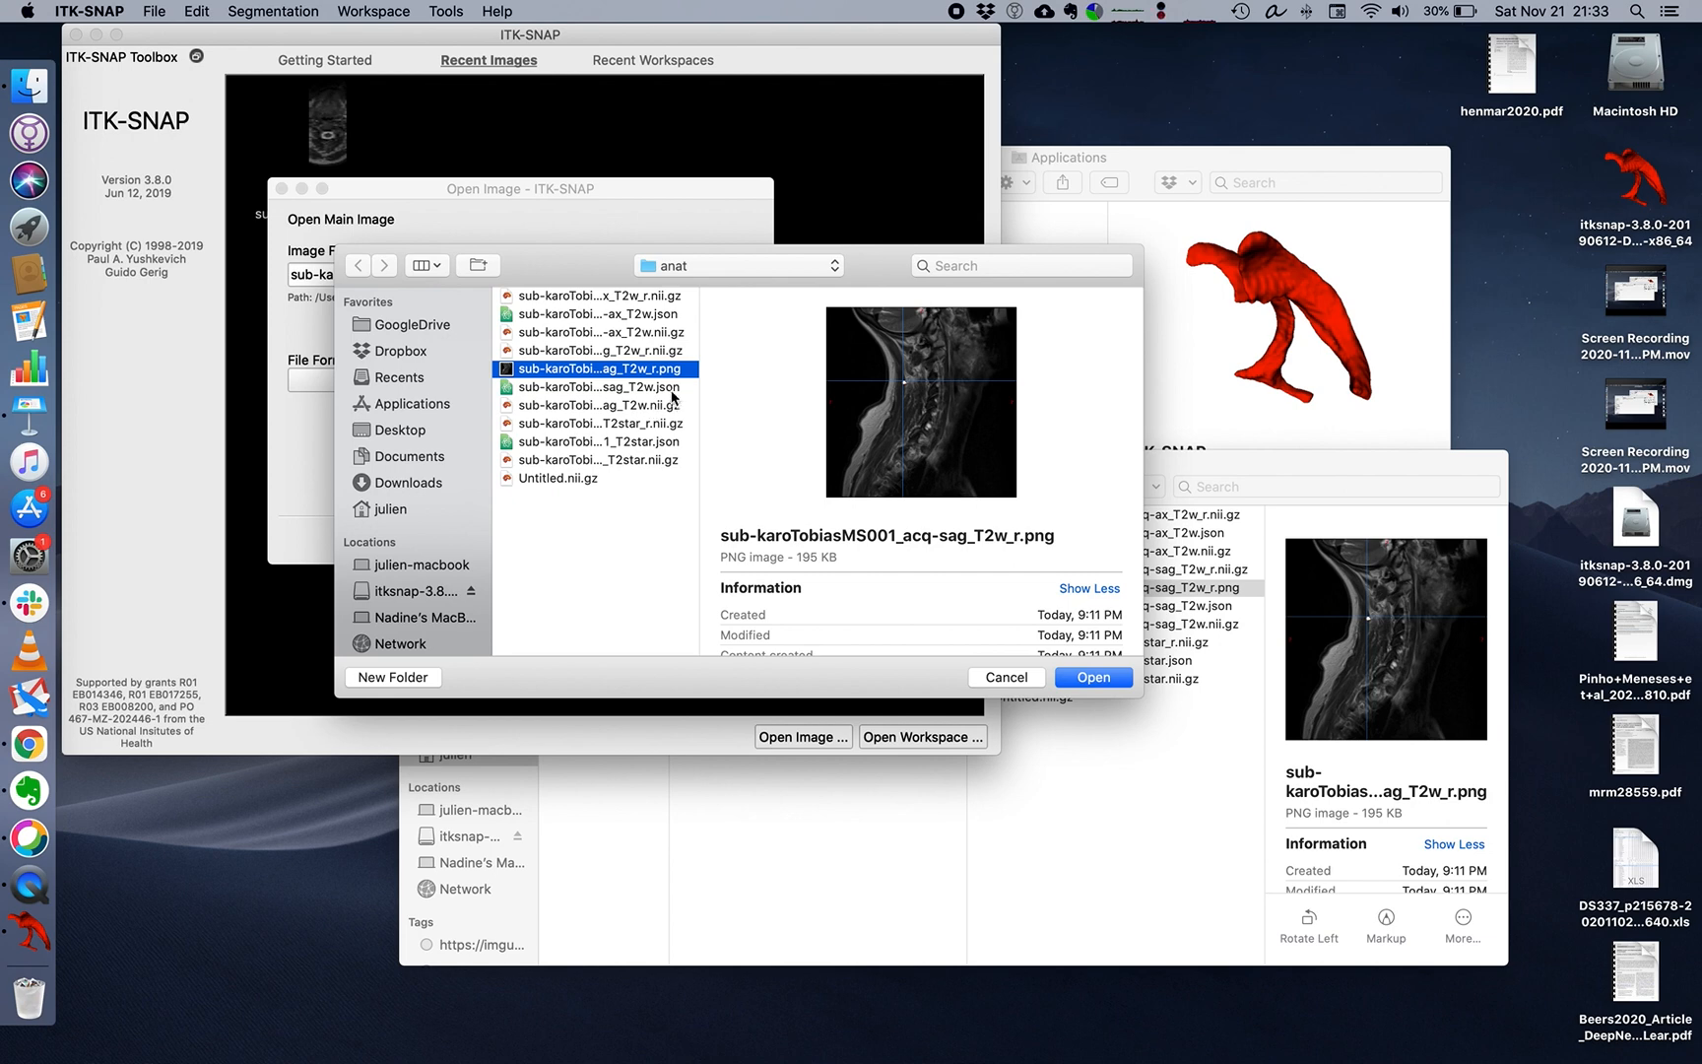
{"action": "left_click", "coordinate": [660, 351]}
{"action": "left_click", "coordinate": [1093, 676]}
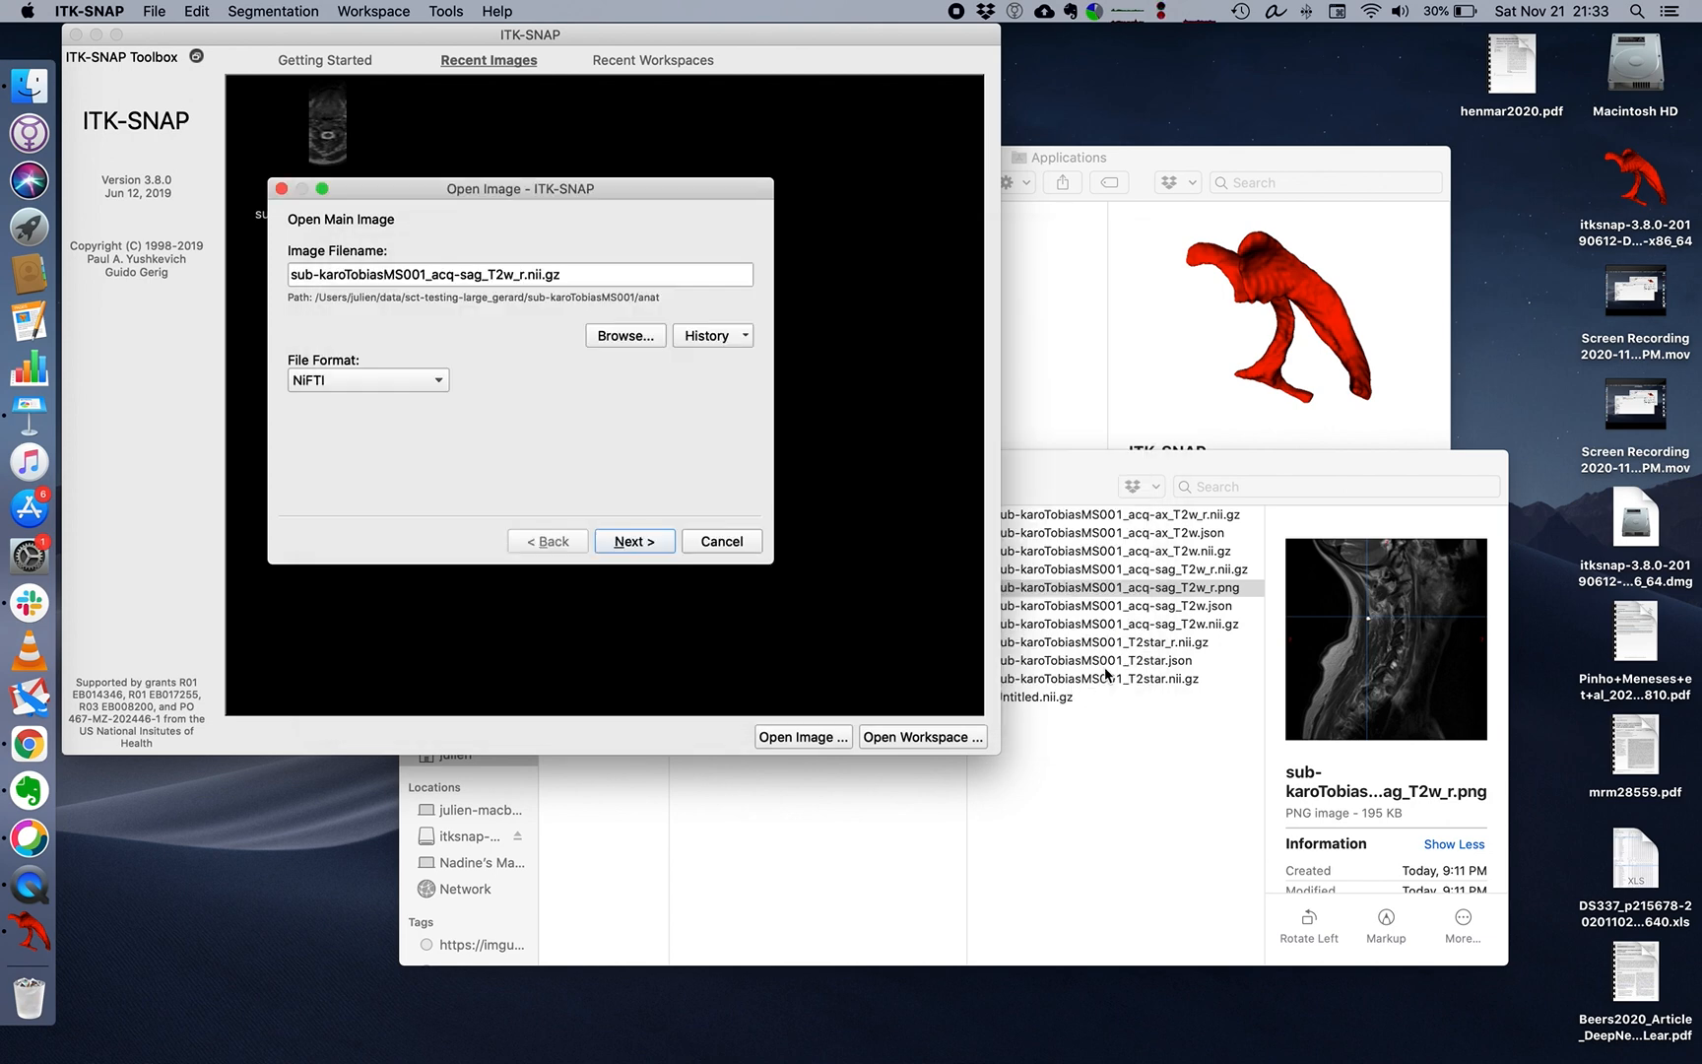
{"action": "left_click", "coordinate": [645, 543]}
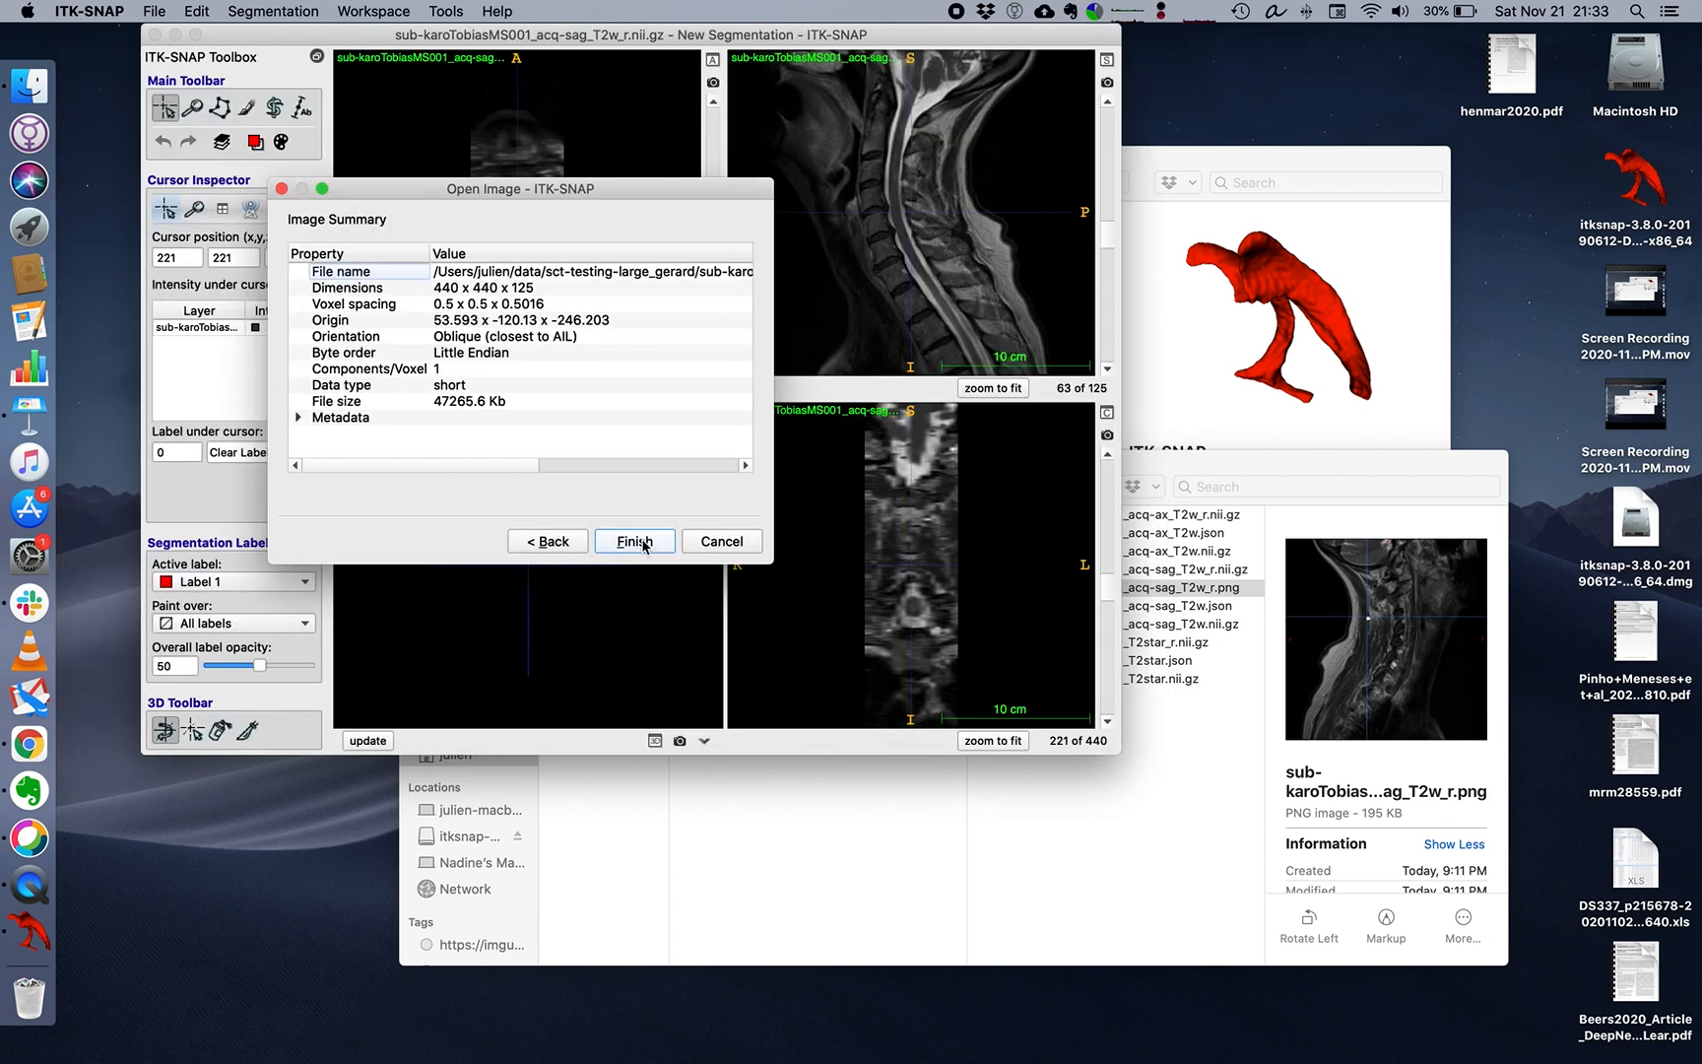
{"action": "left_click", "coordinate": [648, 543]}
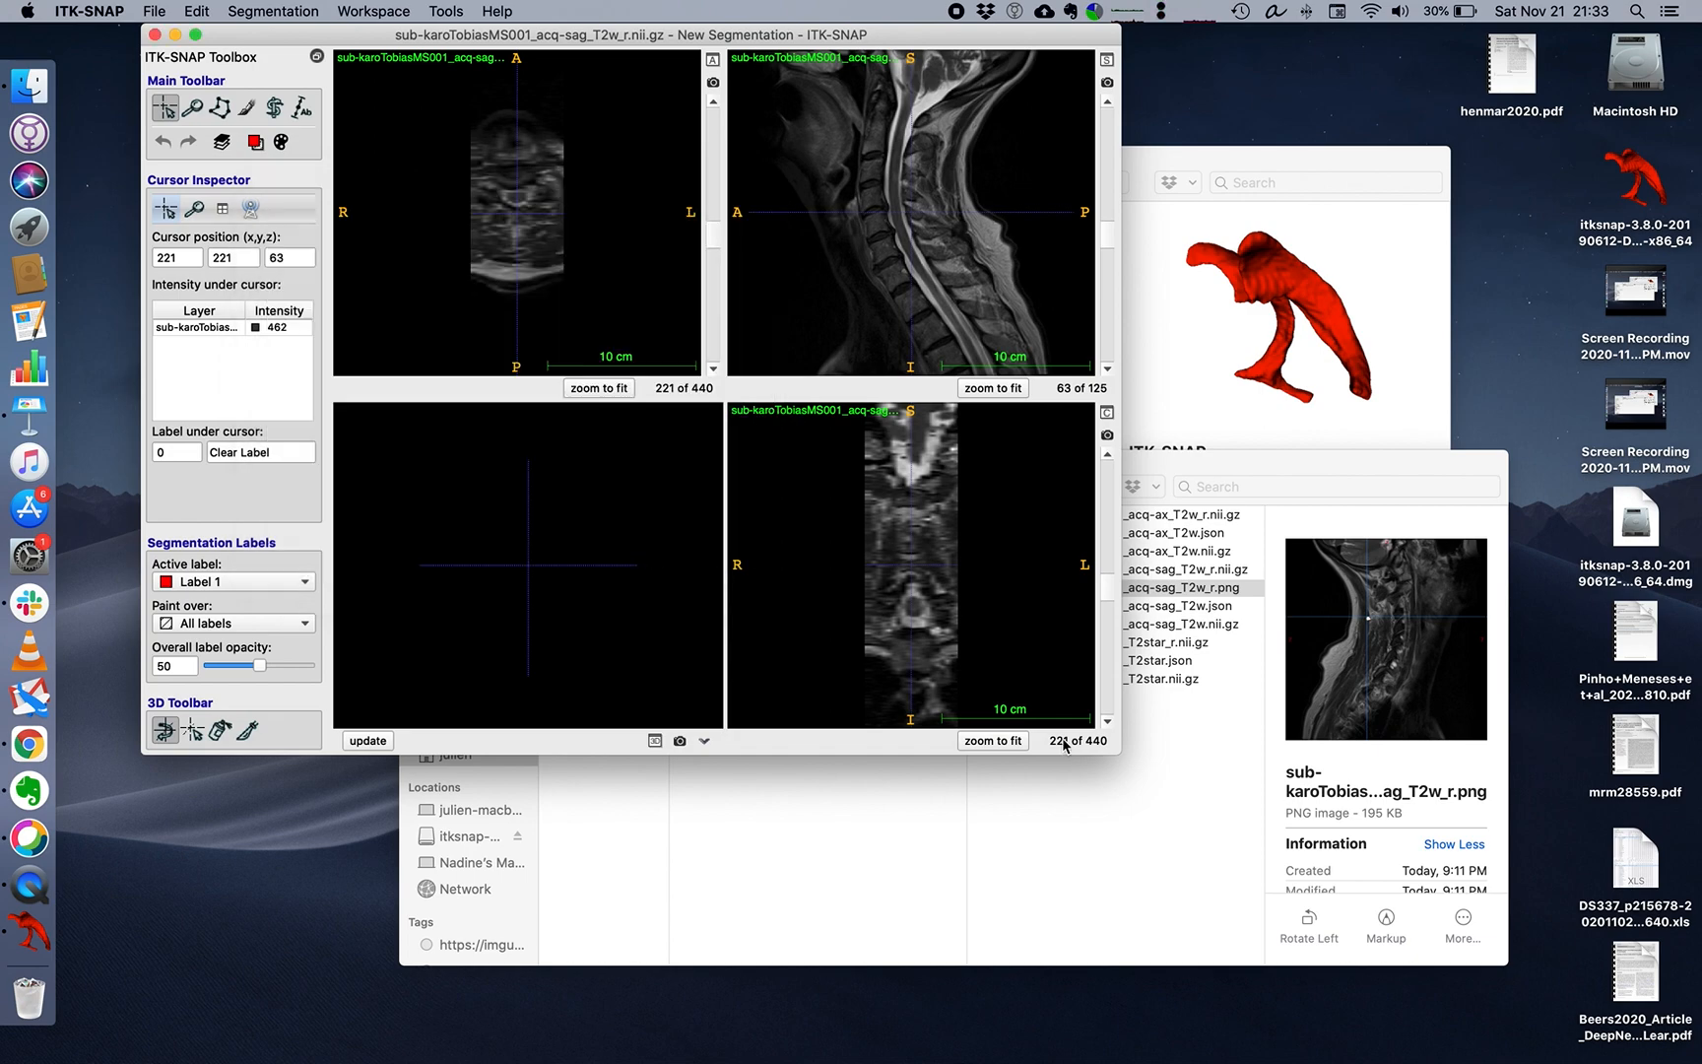
Enlarge the viewer window and move the crosshair across the spinal cord in the axial view to sagittal slice 57.
{"action": "left_click_drag", "start_coordinate": [1114, 751], "coordinate": [1408, 977]}
{"action": "mouse_move", "coordinate": [588, 251]}
{"action": "left_mouse_down"}
{"action": "mouse_move", "coordinate": [564, 218]}
{"action": "mouse_move", "coordinate": [588, 280]}
{"action": "mouse_move", "coordinate": [590, 262]}
{"action": "left_mouse_up"}
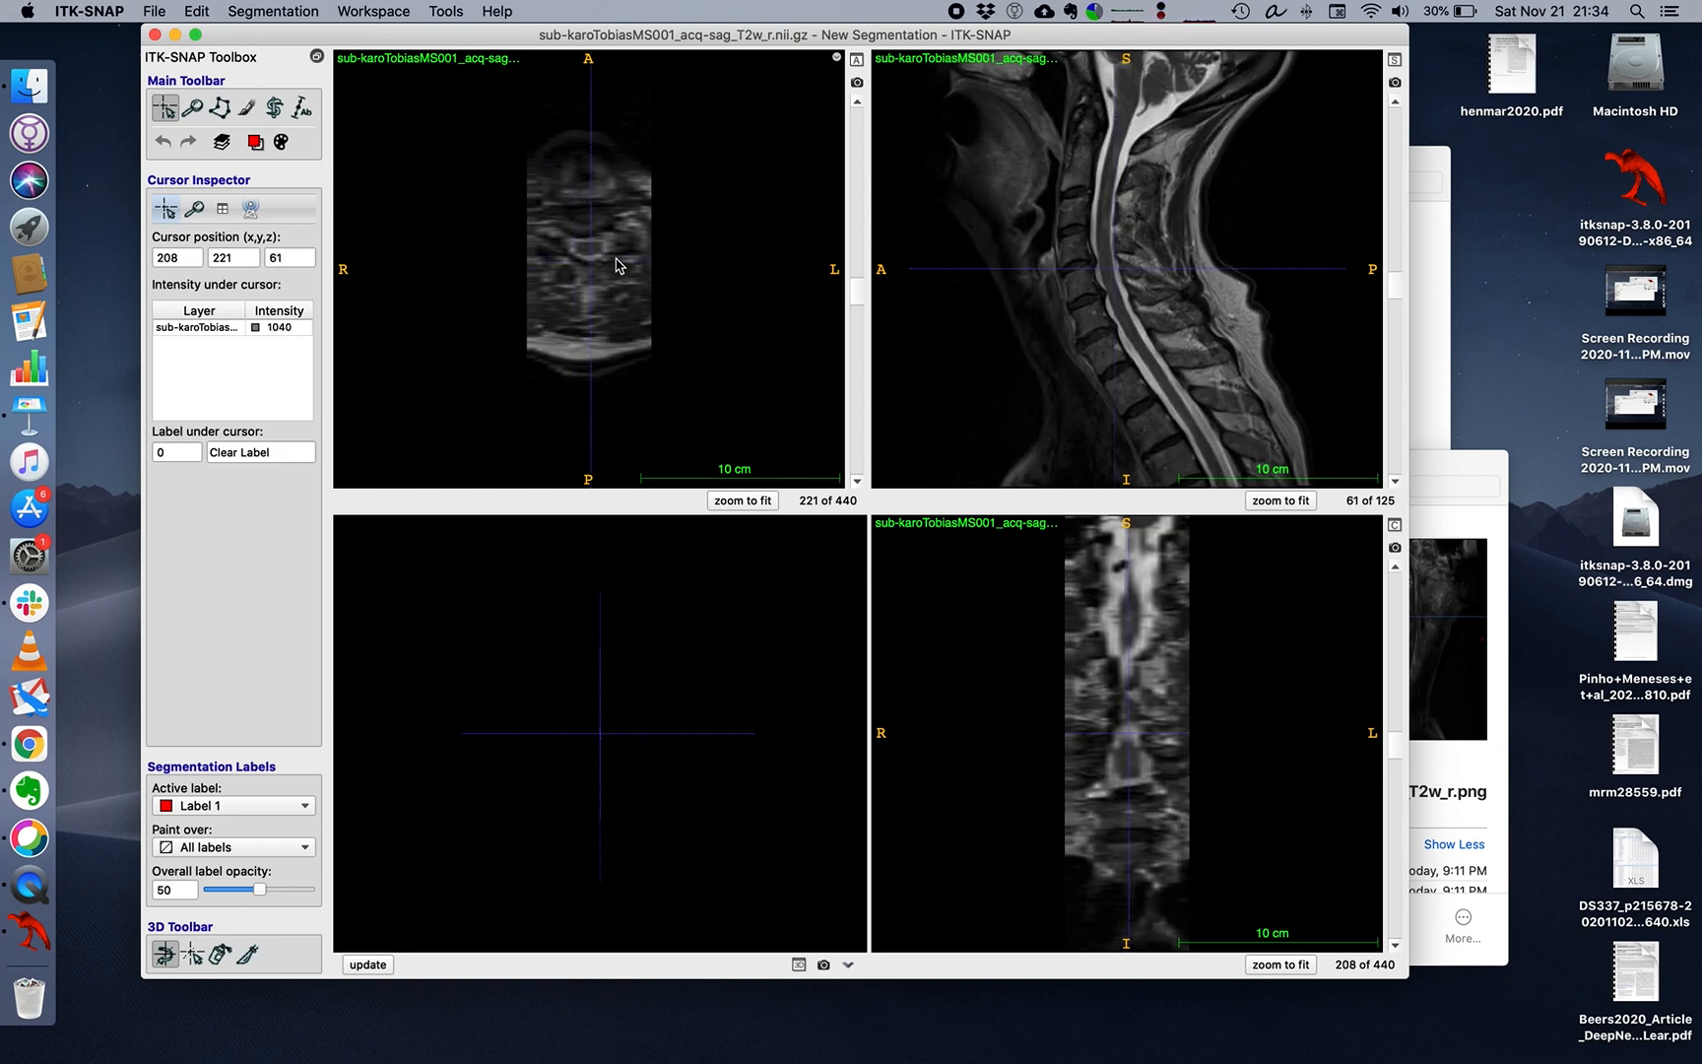
{"action": "mouse_move", "coordinate": [609, 261]}
{"action": "left_mouse_down"}
{"action": "mouse_move", "coordinate": [571, 260]}
{"action": "mouse_move", "coordinate": [596, 263]}
{"action": "left_mouse_up"}
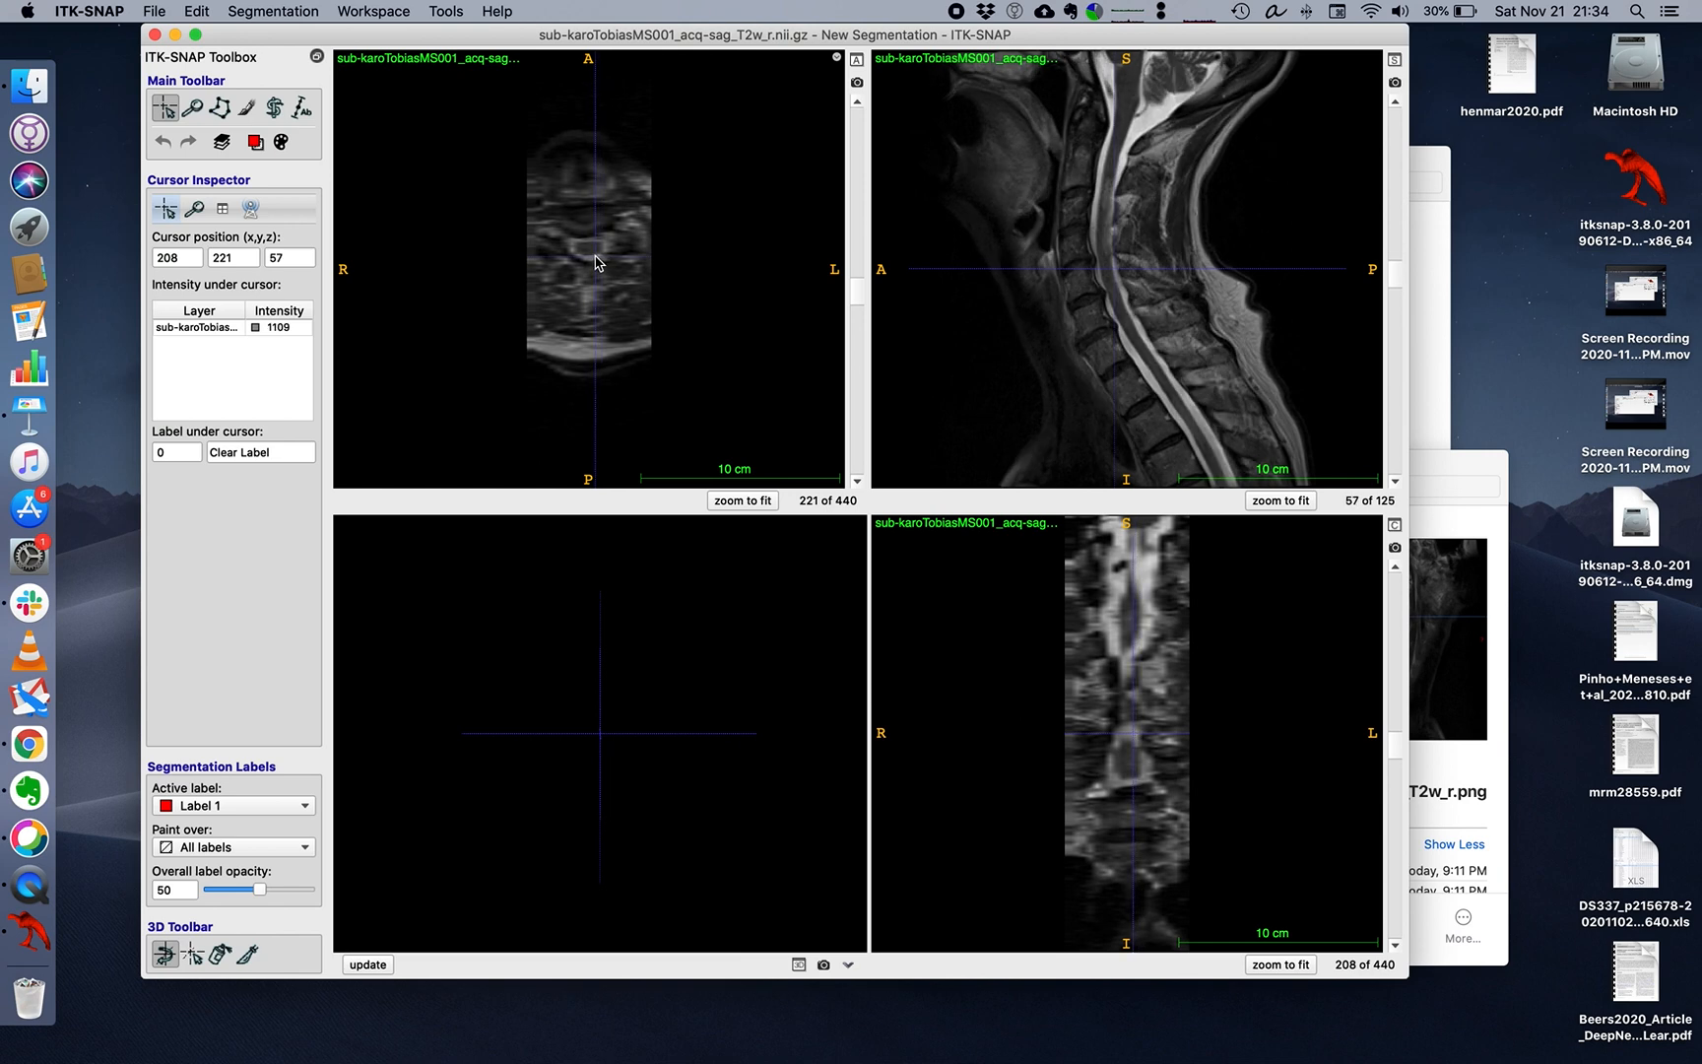
Add sub-karoTobiasMS001_T2star_r.nii.gz from the anat folder as a separate image shown beside the main one.
{"action": "left_click", "coordinate": [158, 11]}
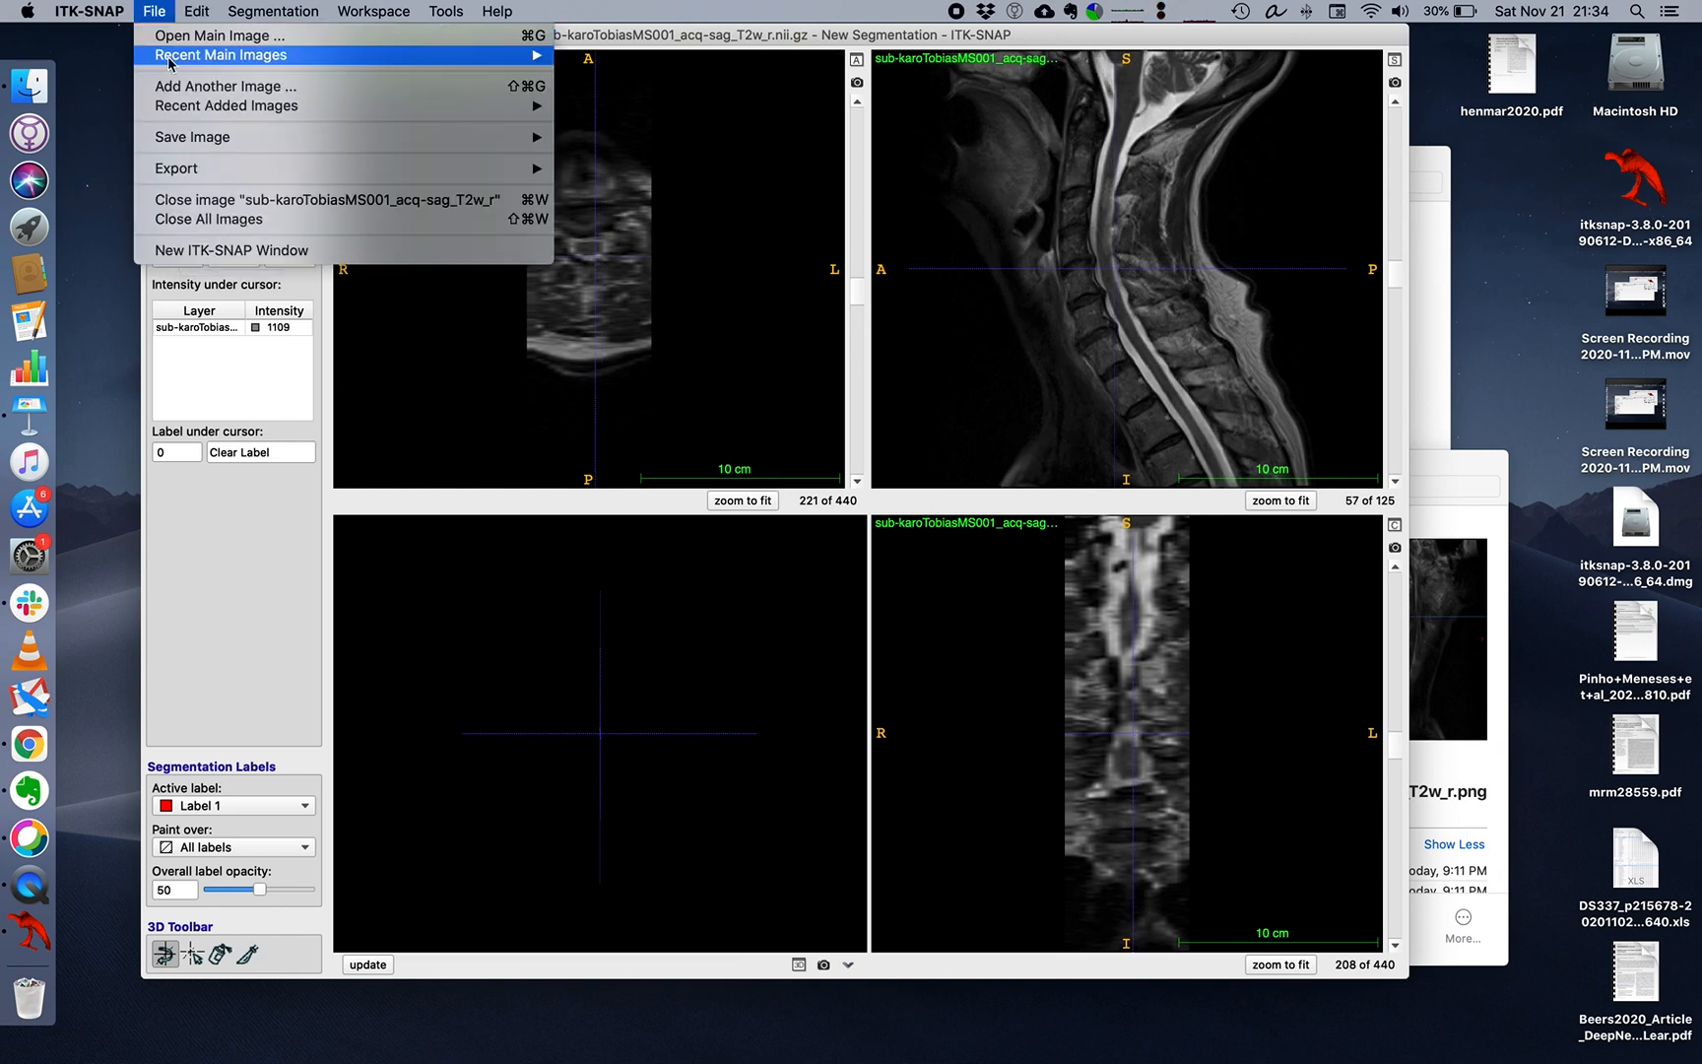
{"action": "mouse_move", "coordinate": [182, 108]}
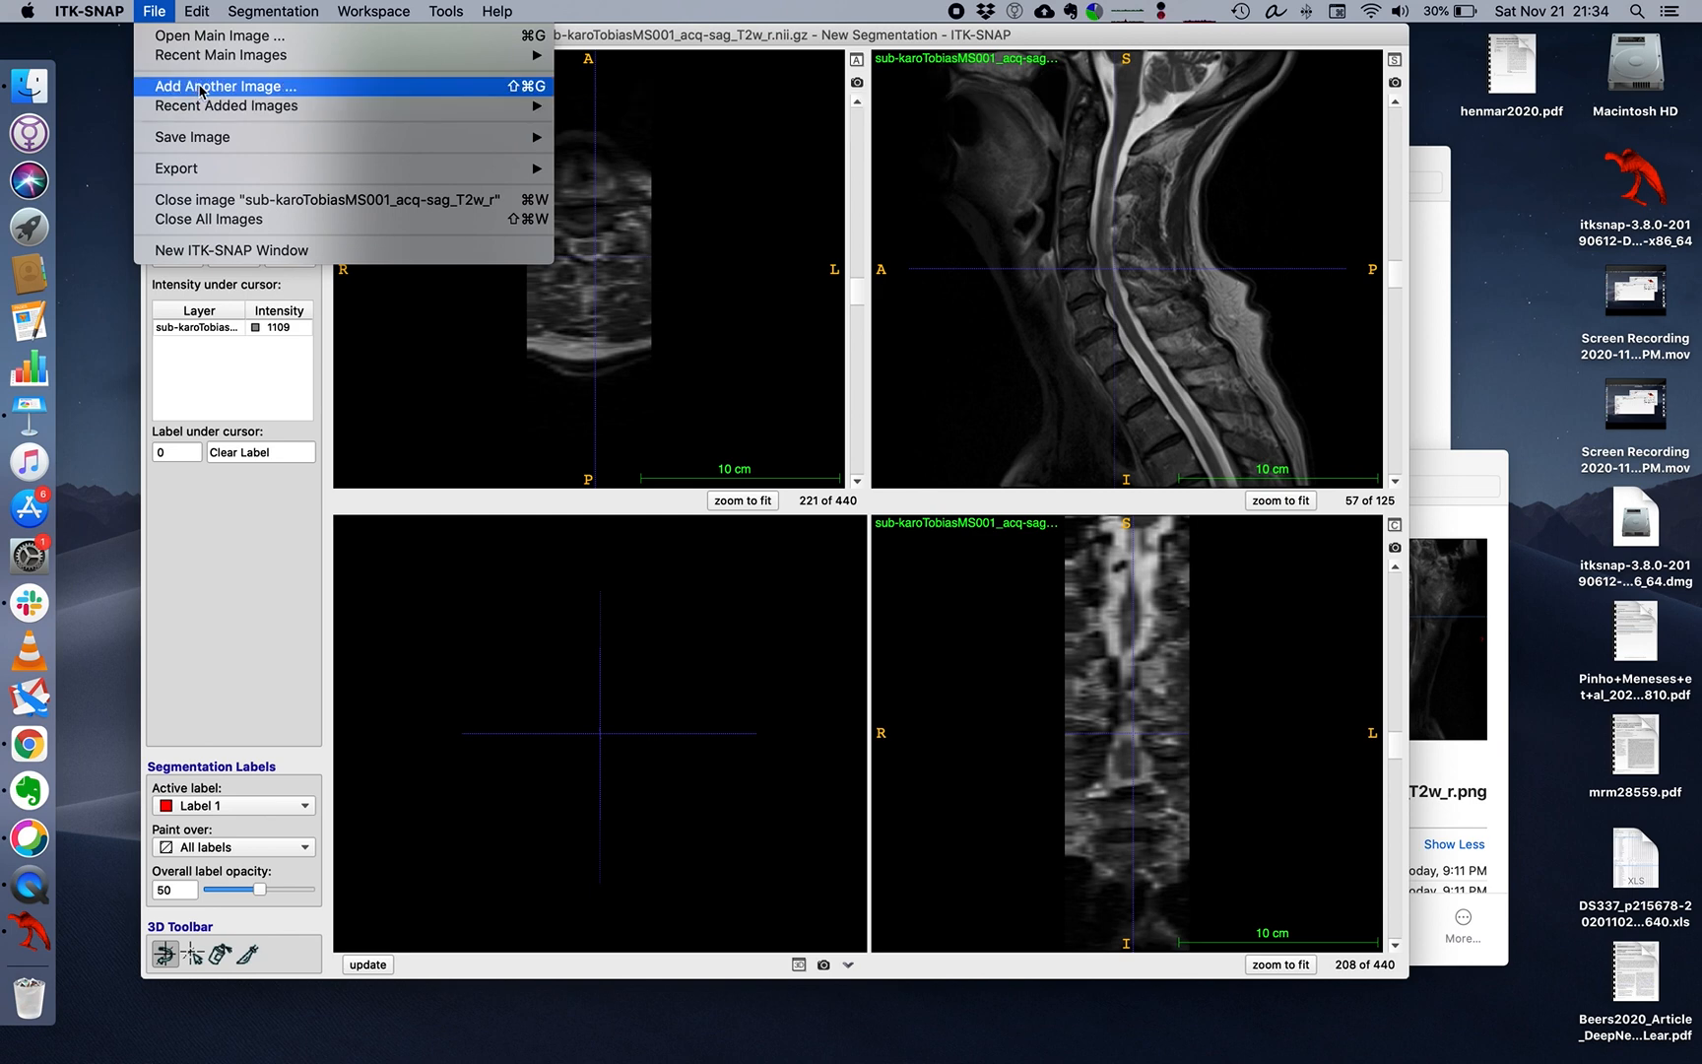
{"action": "left_click", "coordinate": [202, 86]}
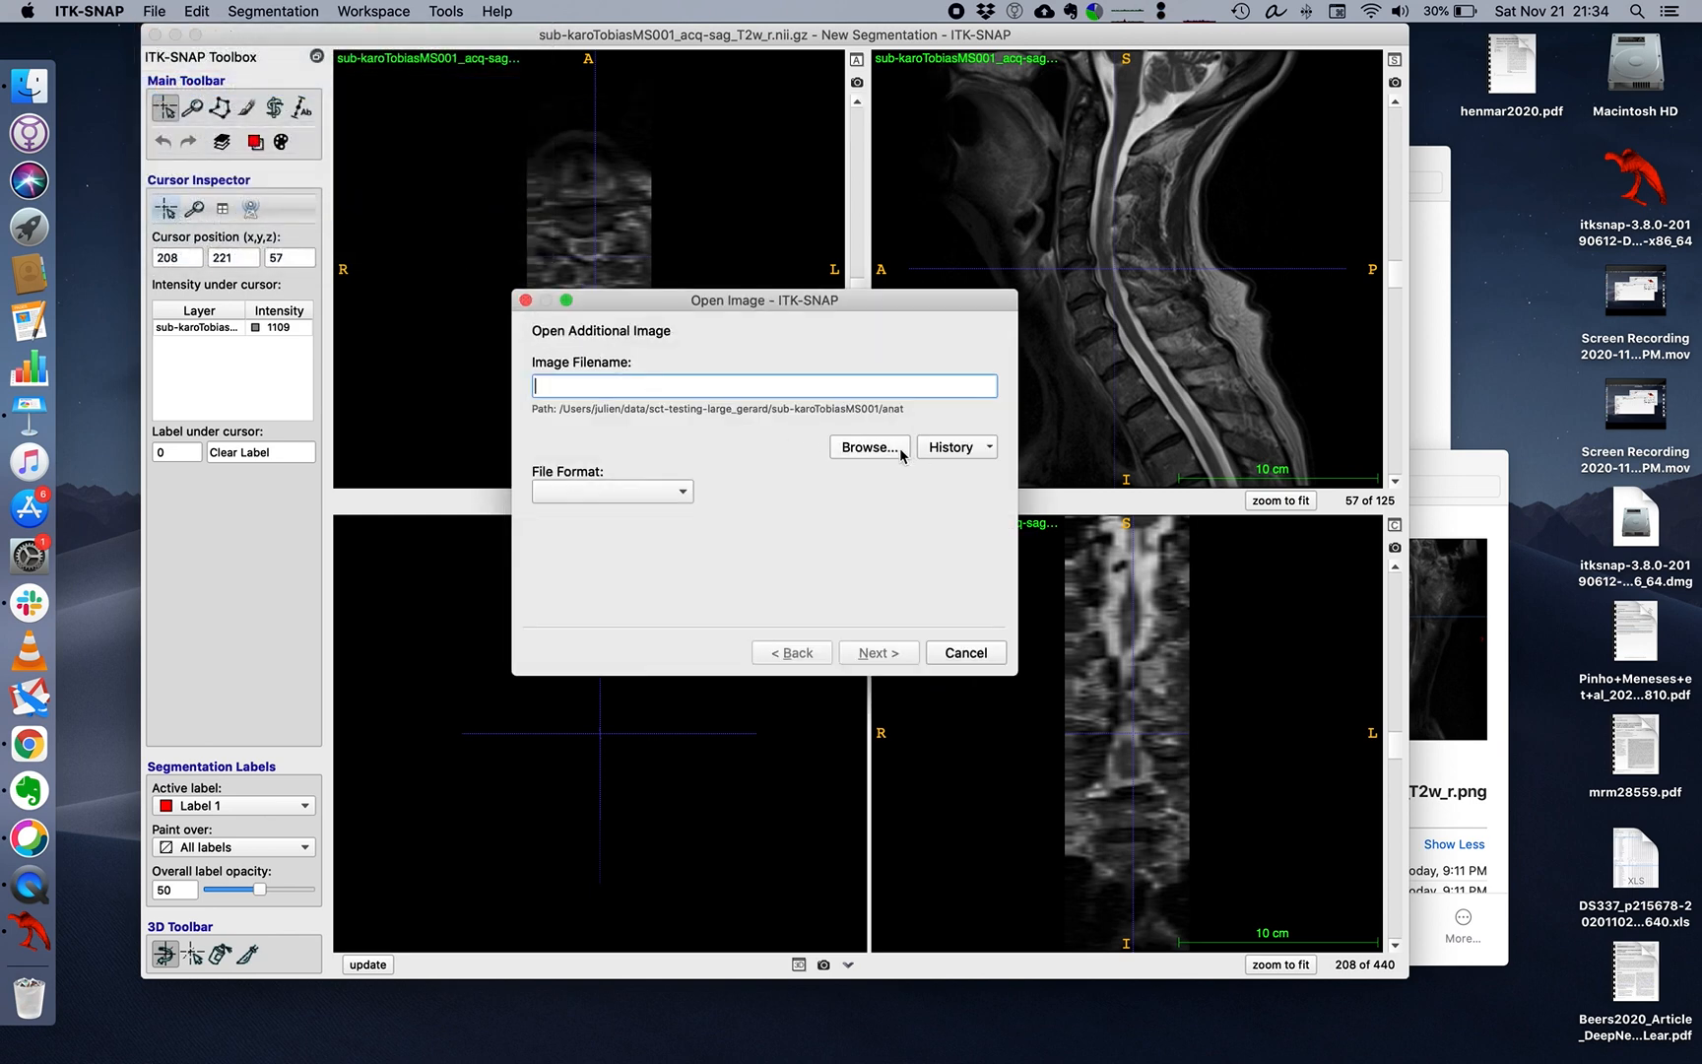
{"action": "left_click", "coordinate": [885, 450]}
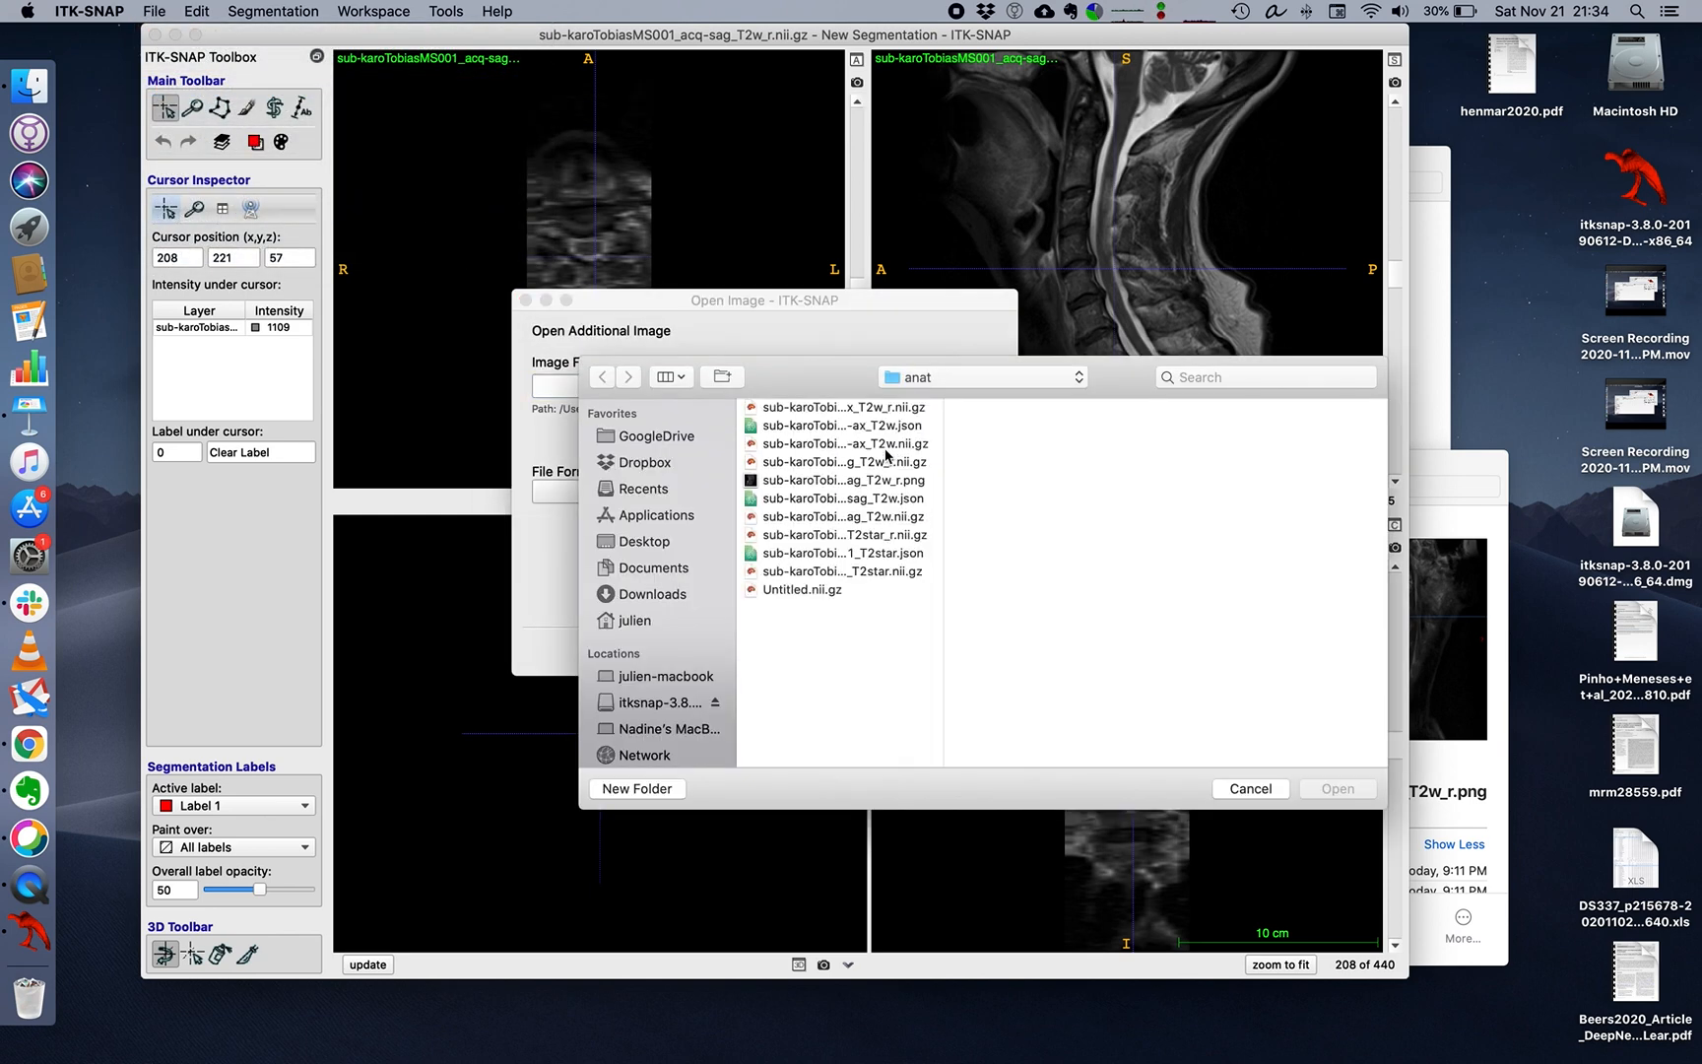
{"action": "left_click_drag", "start_coordinate": [943, 692], "coordinate": [1114, 701]}
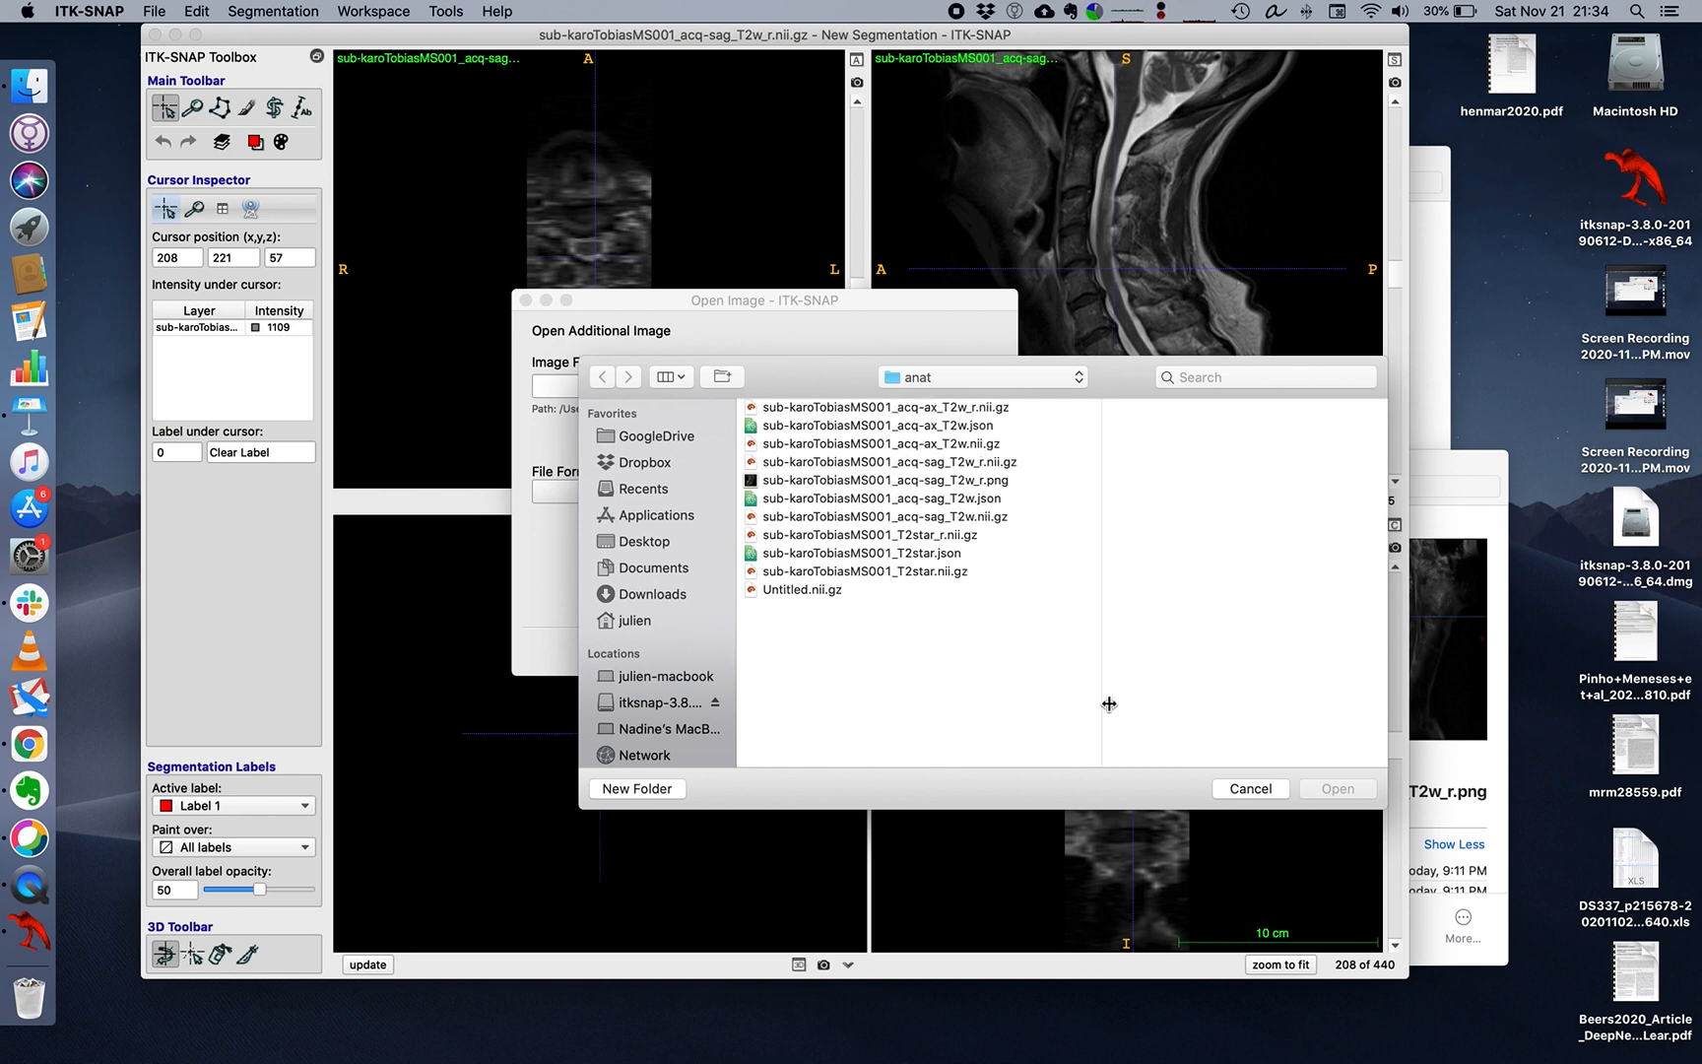
{"action": "left_click", "coordinate": [945, 536]}
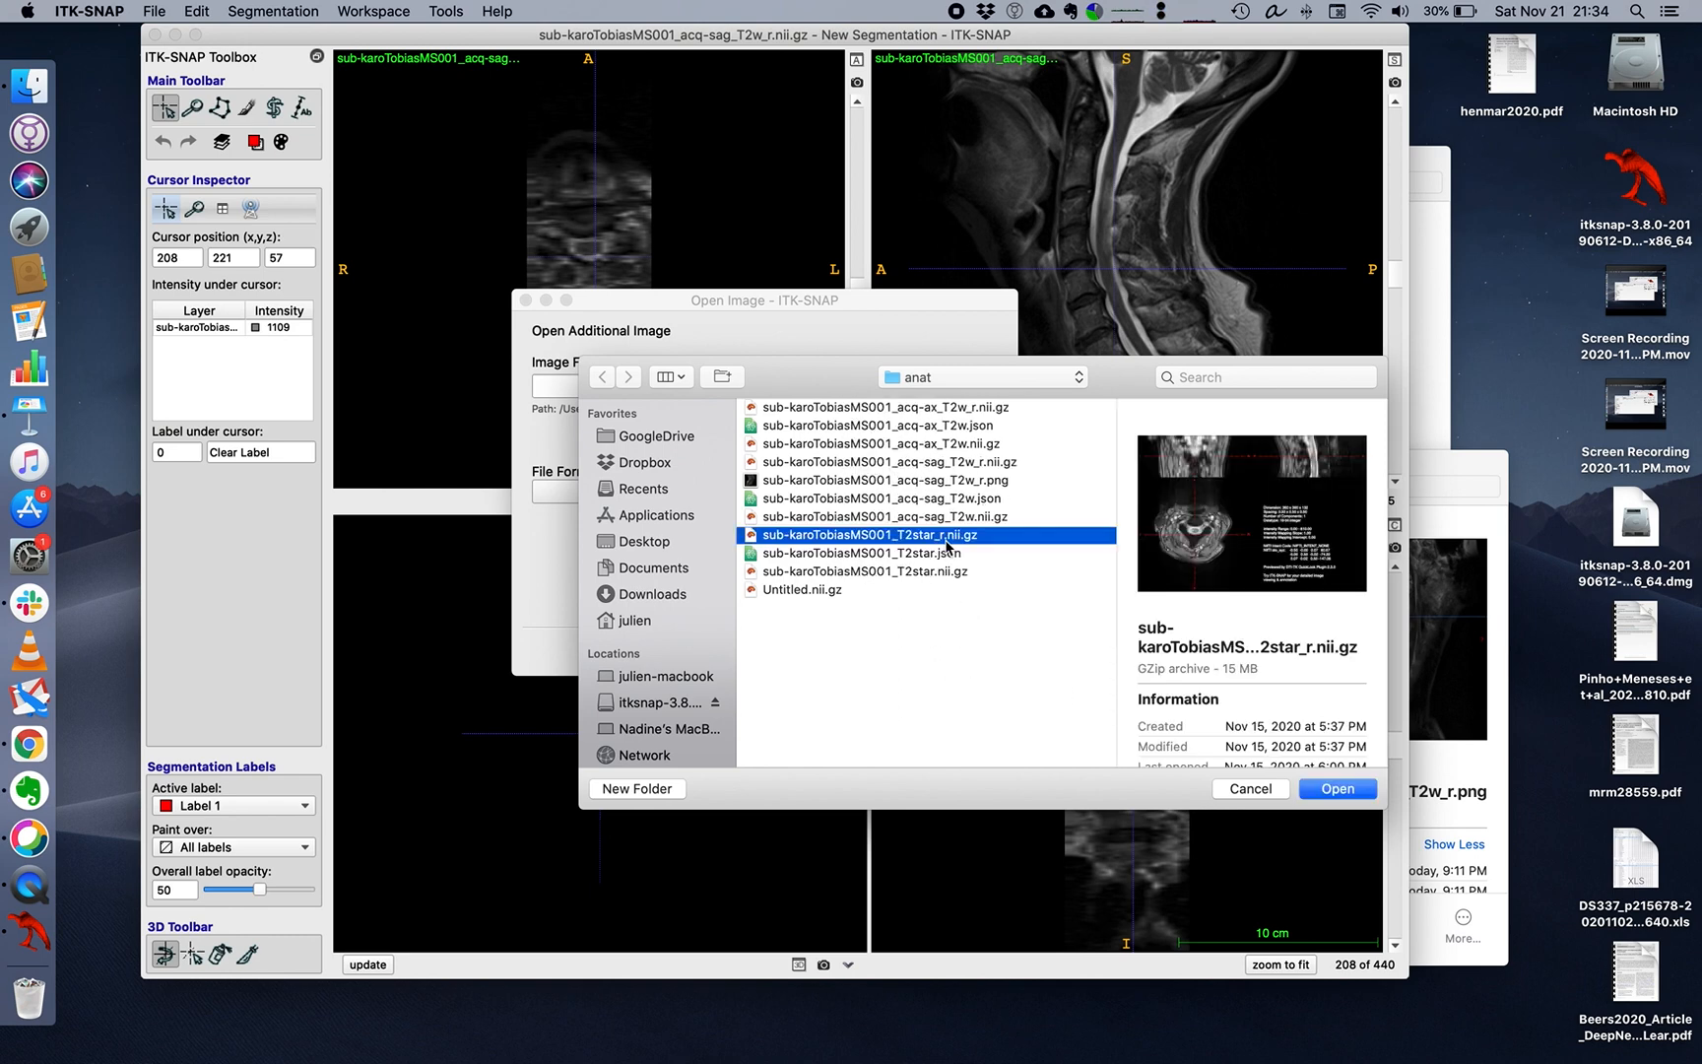
{"action": "left_click", "coordinate": [1337, 788]}
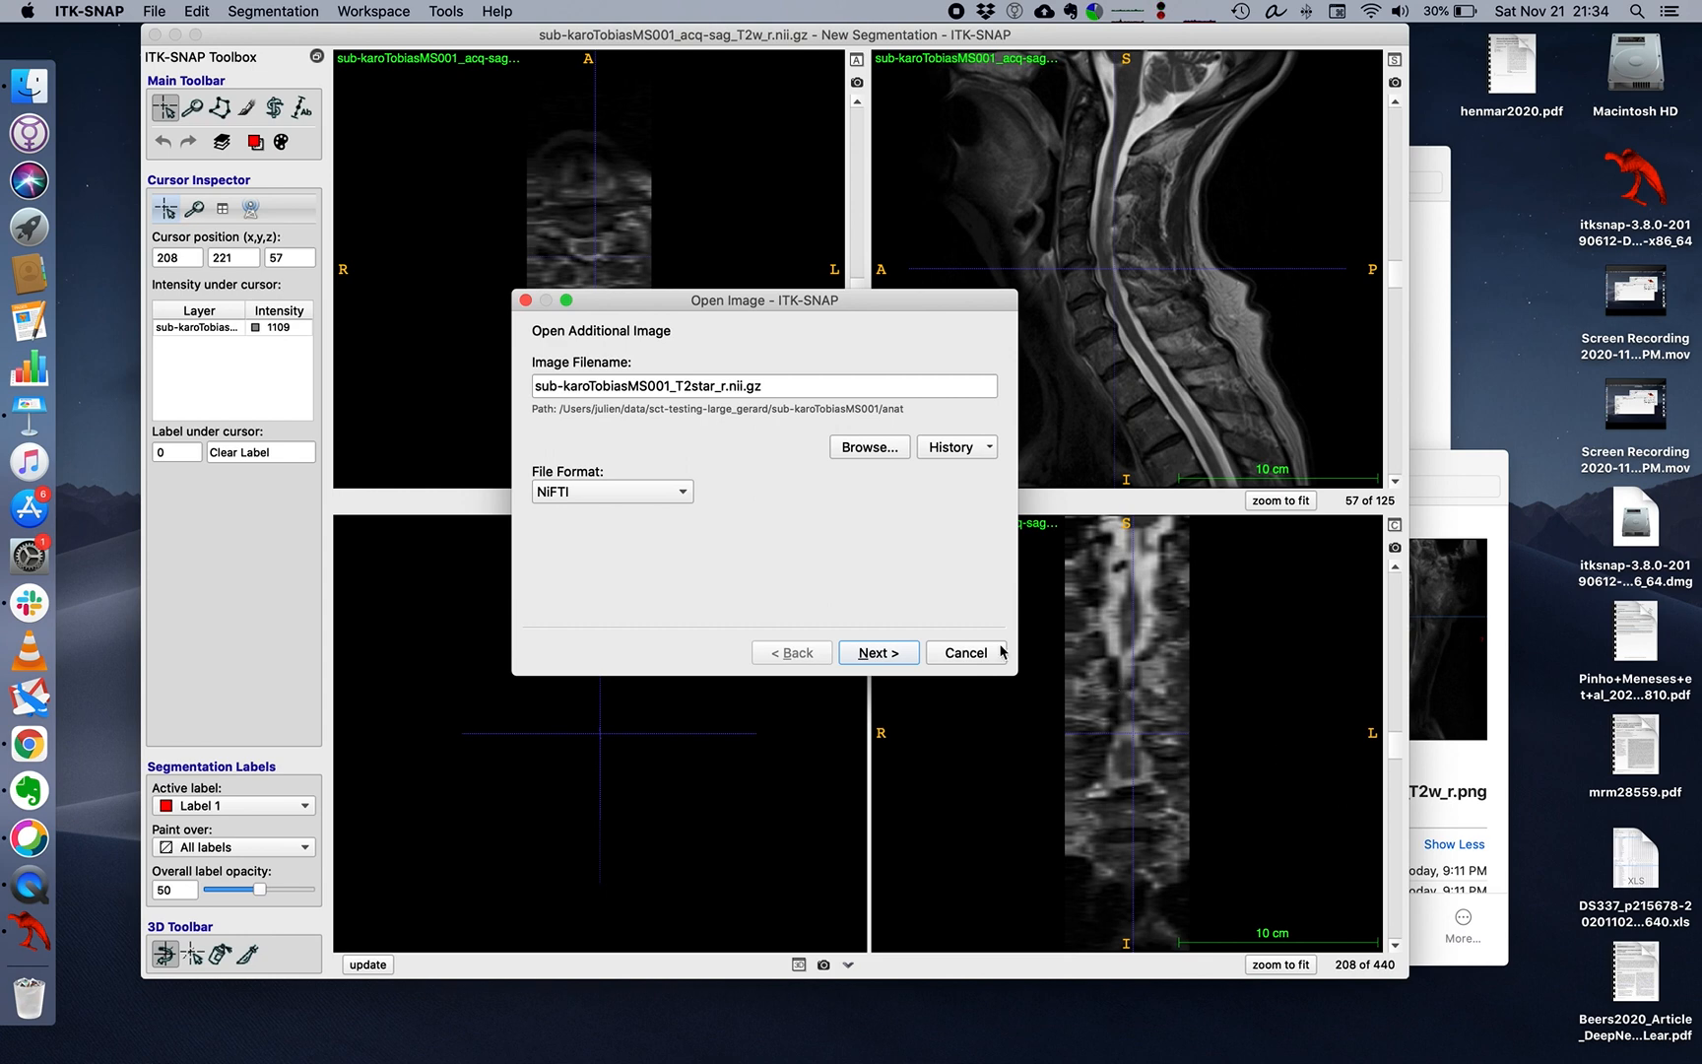
{"action": "left_click", "coordinate": [900, 654]}
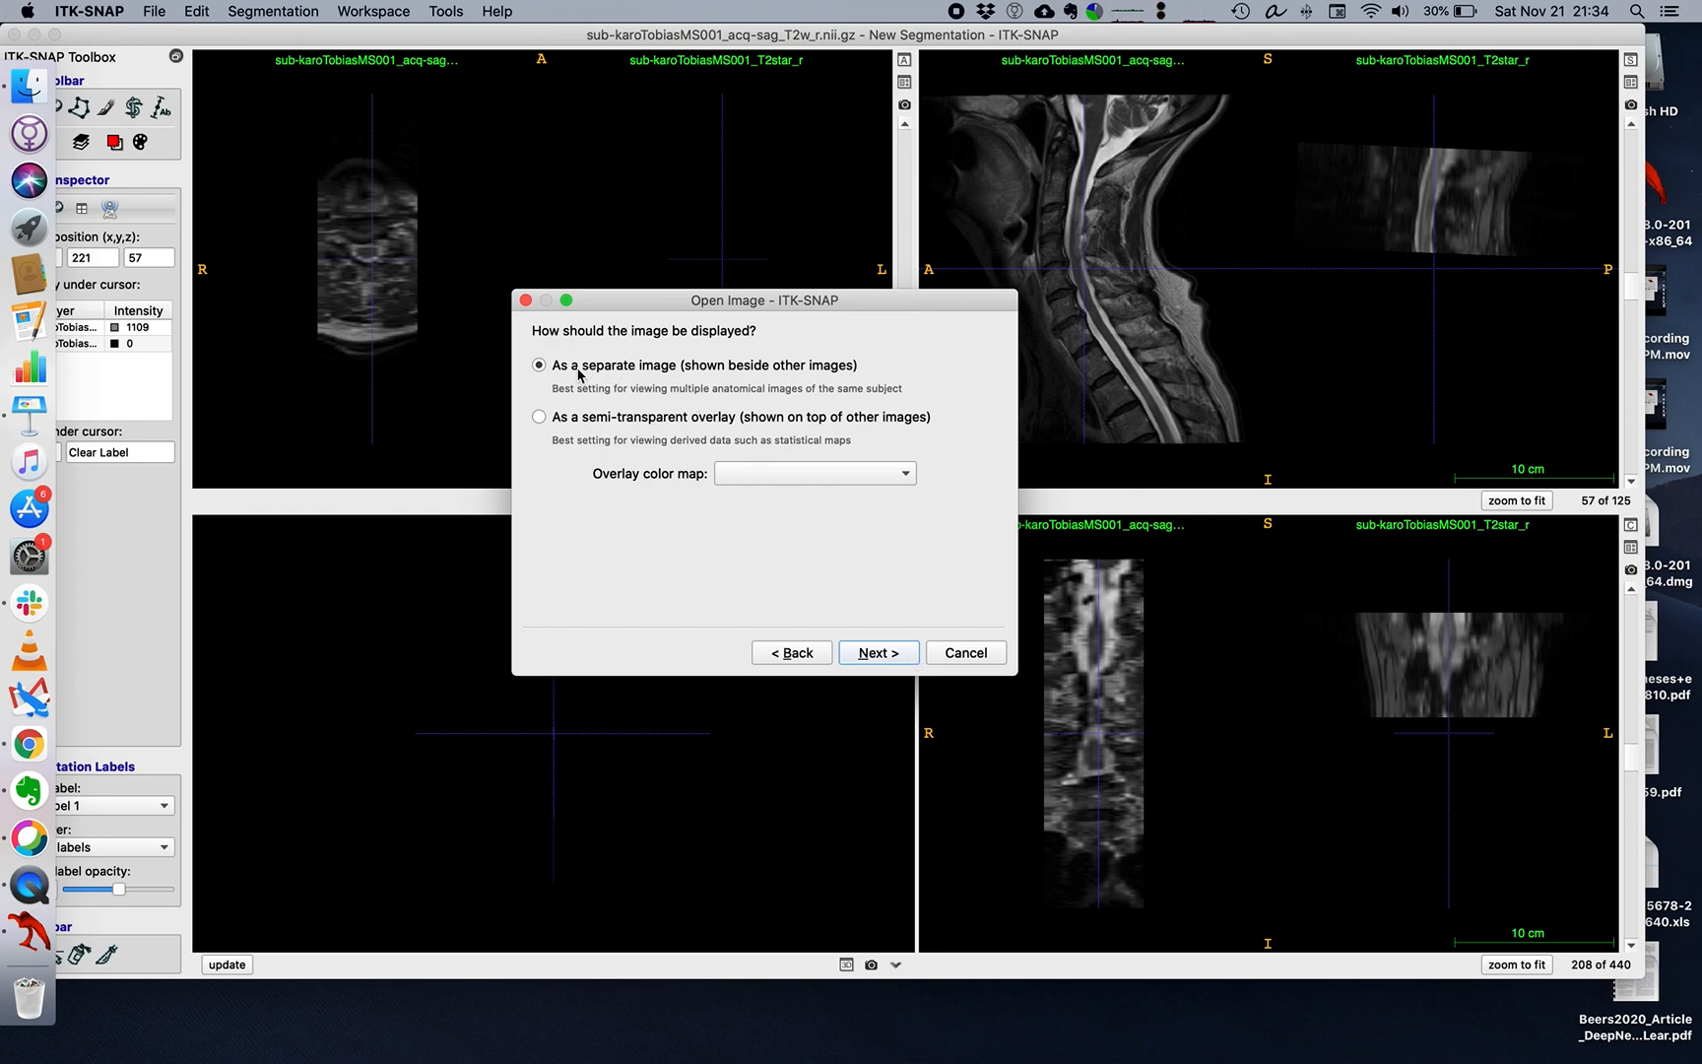
{"action": "left_click", "coordinate": [903, 653]}
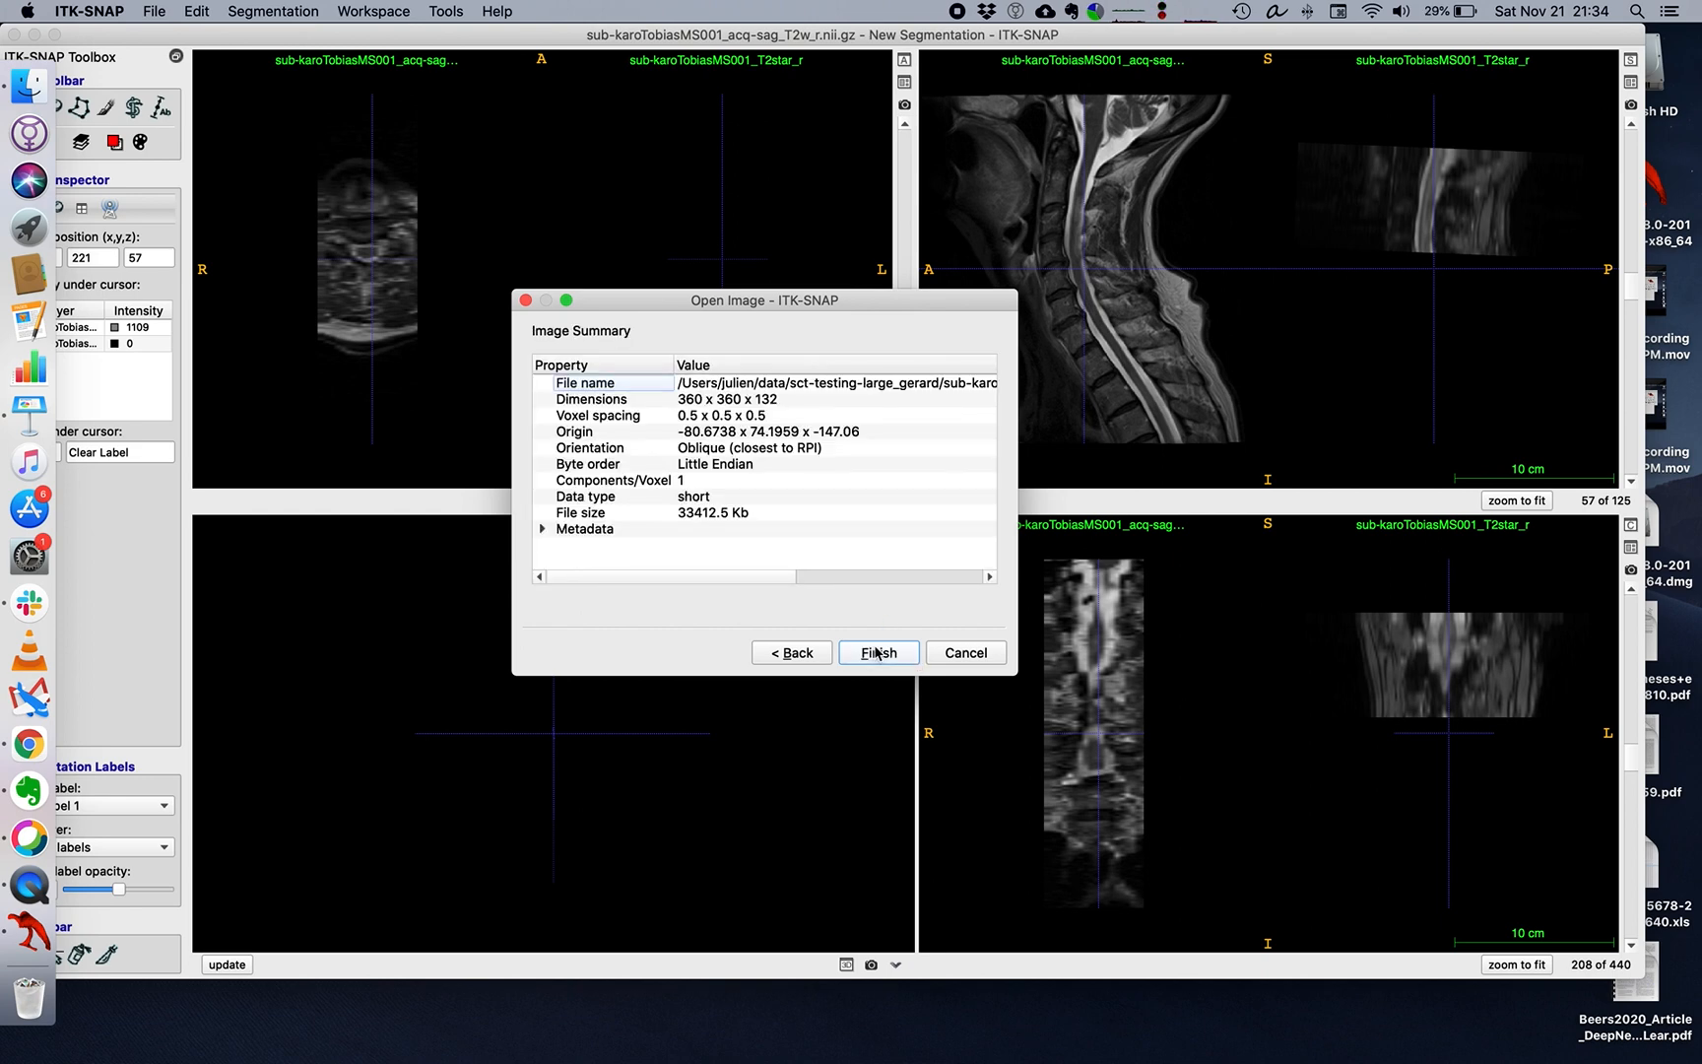
{"action": "left_click", "coordinate": [876, 654]}
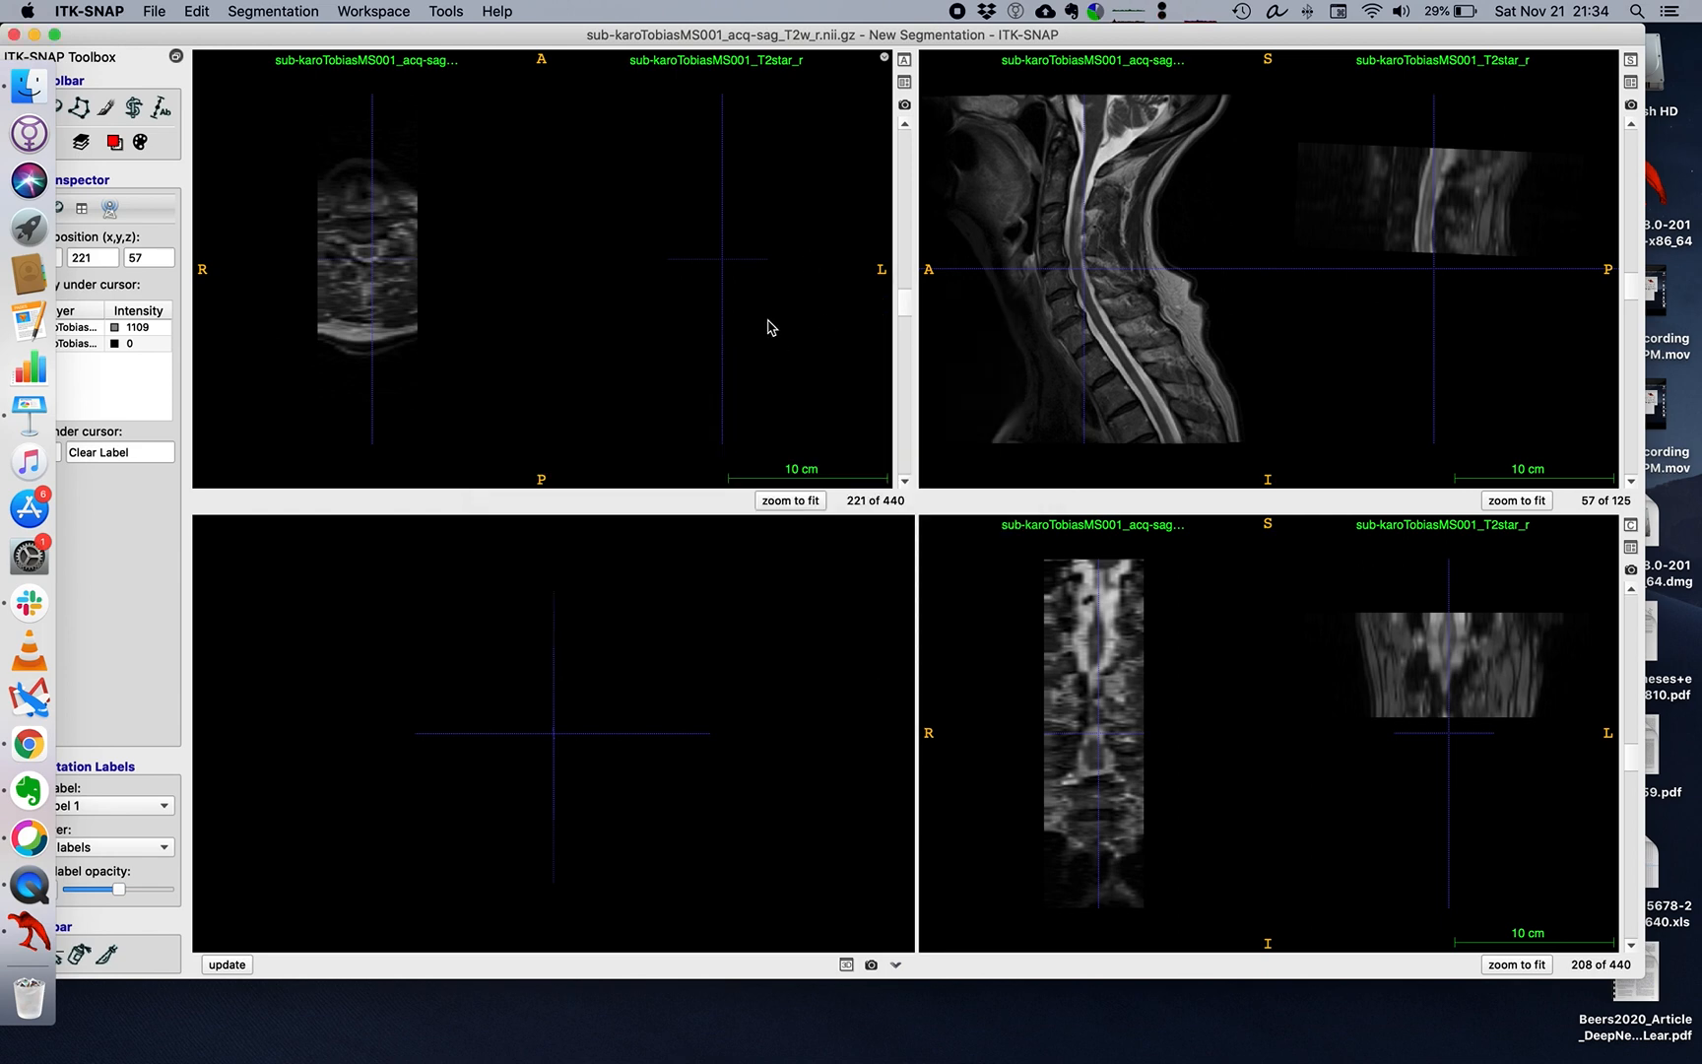
Move the crosshair to the cord in the axial view, then try the thumbnail layout and return to the side-by-side layout.
{"action": "left_click_drag", "start_coordinate": [449, 269], "coordinate": [366, 256]}
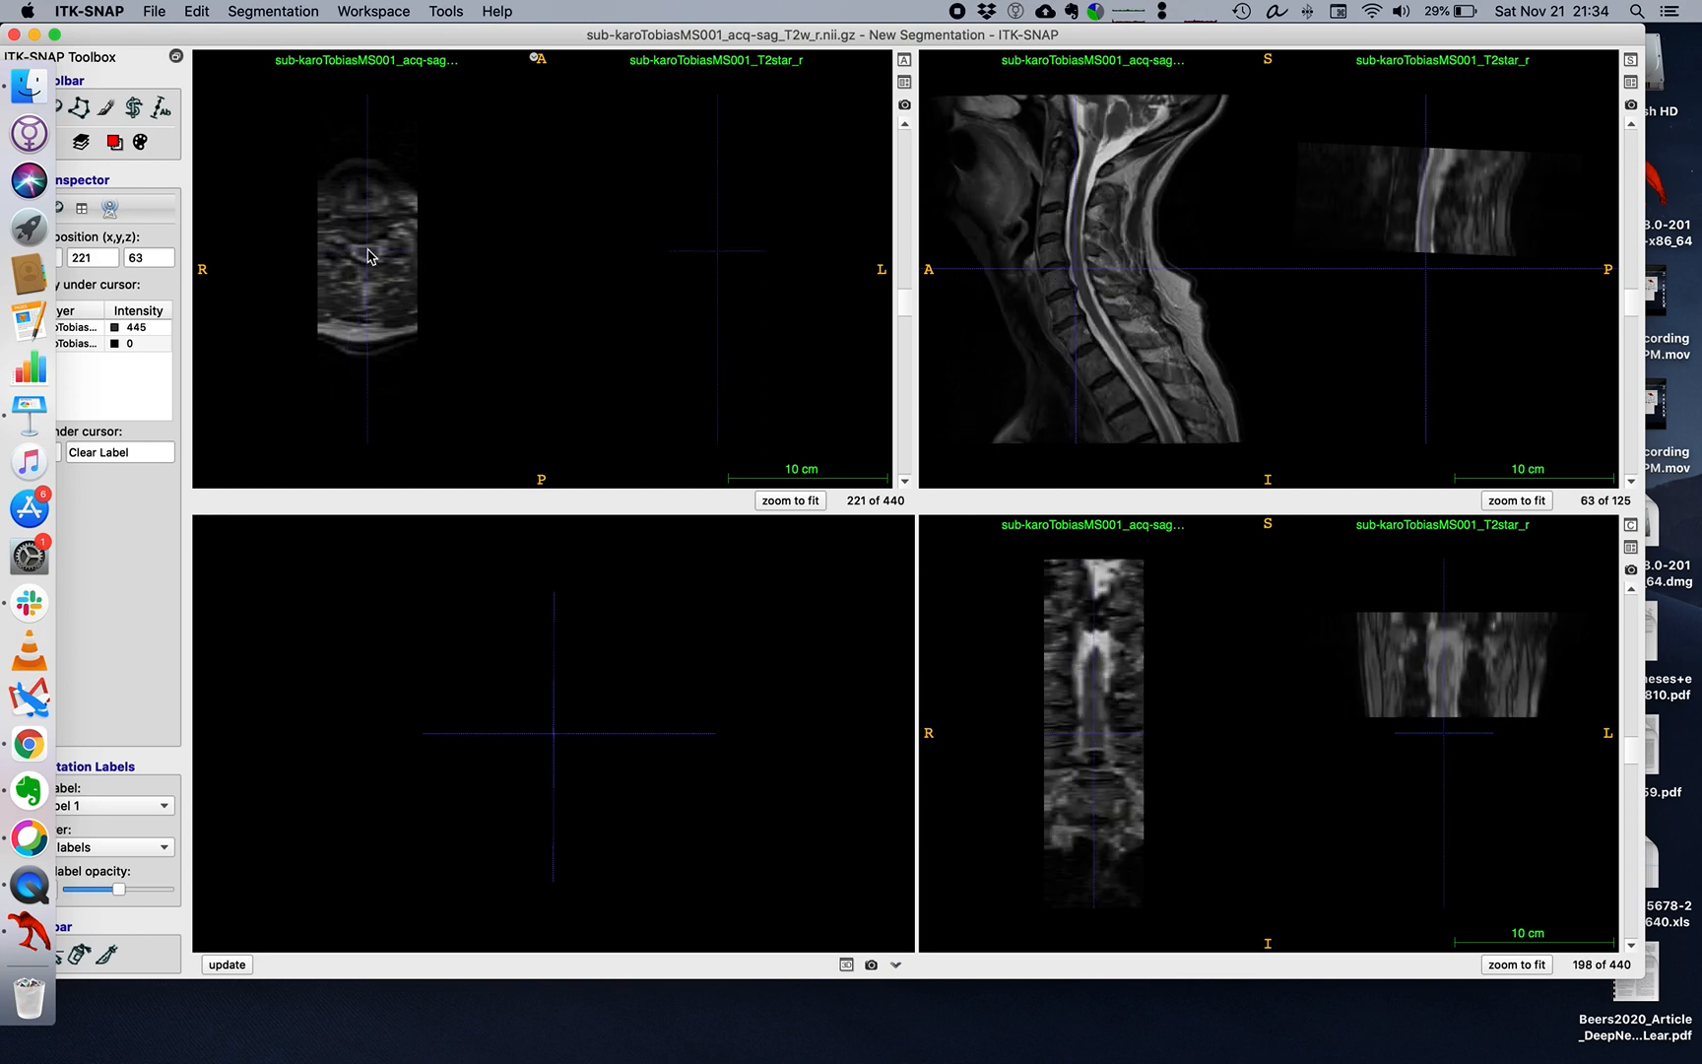
{"action": "left_click", "coordinate": [903, 81]}
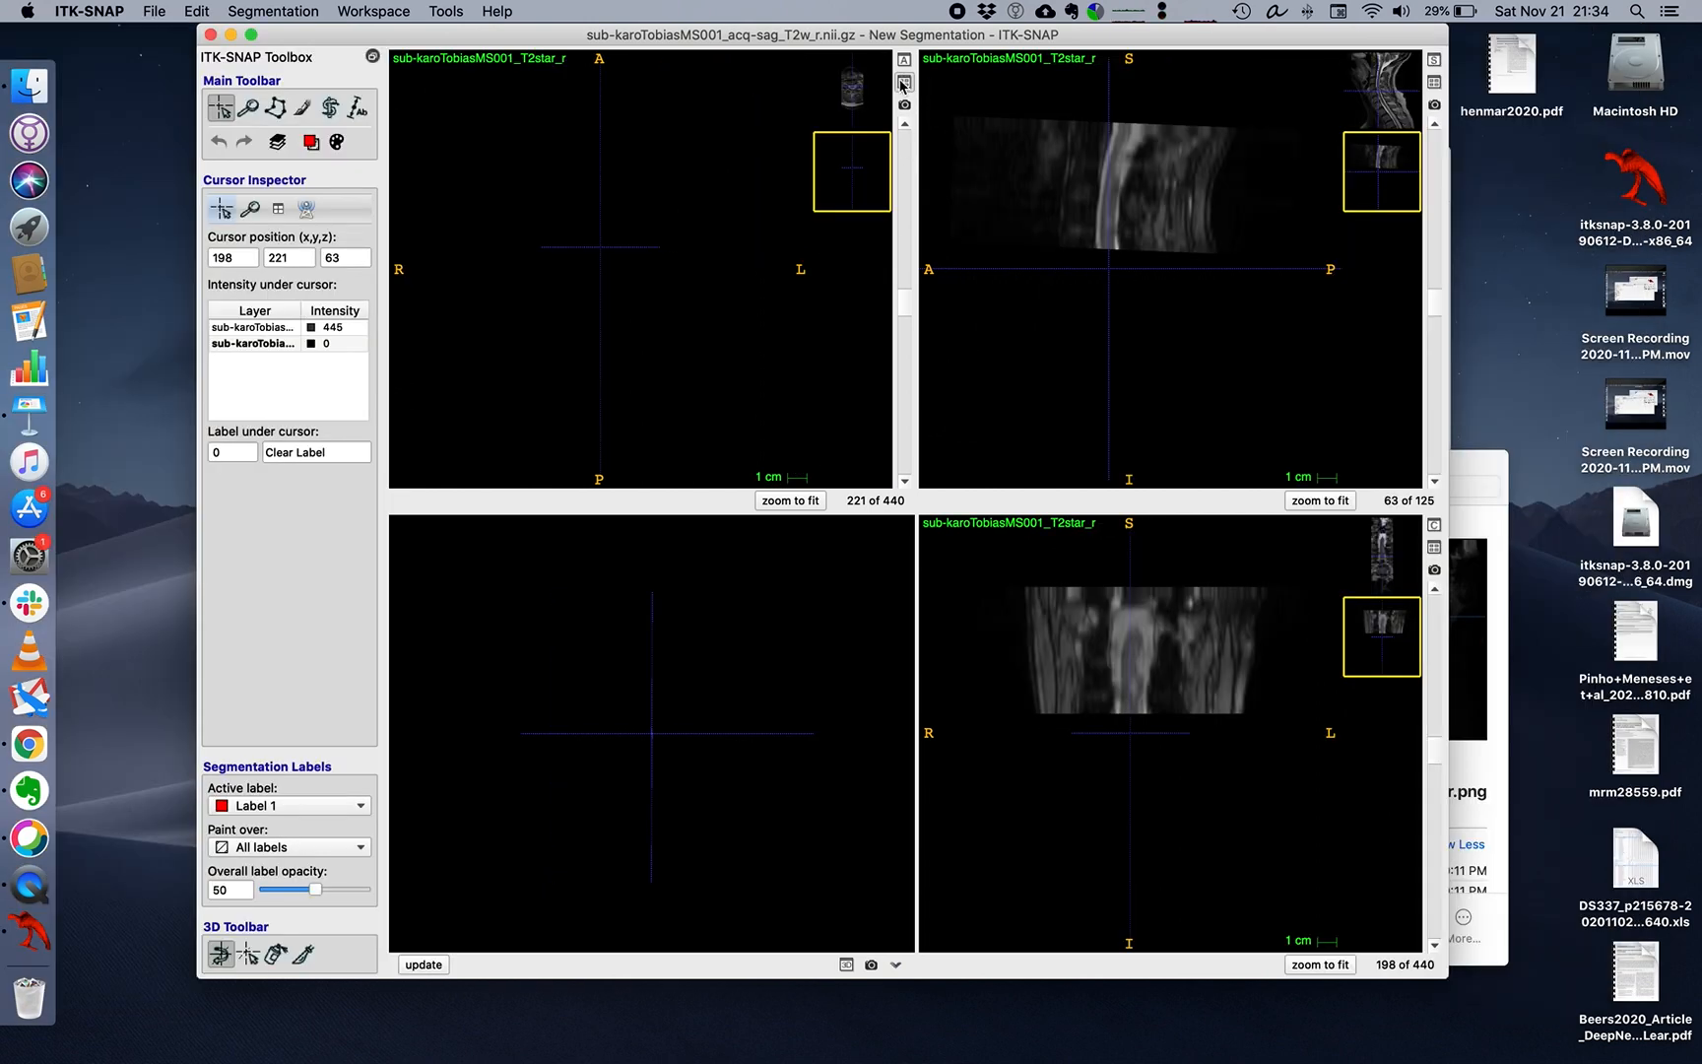
{"action": "left_click", "coordinate": [903, 81]}
Move the crosshair along the cord in the sagittal view and compare the magnified axial cord in the T2w and T2star images.
{"action": "left_click_drag", "start_coordinate": [1034, 263], "coordinate": [1087, 203]}
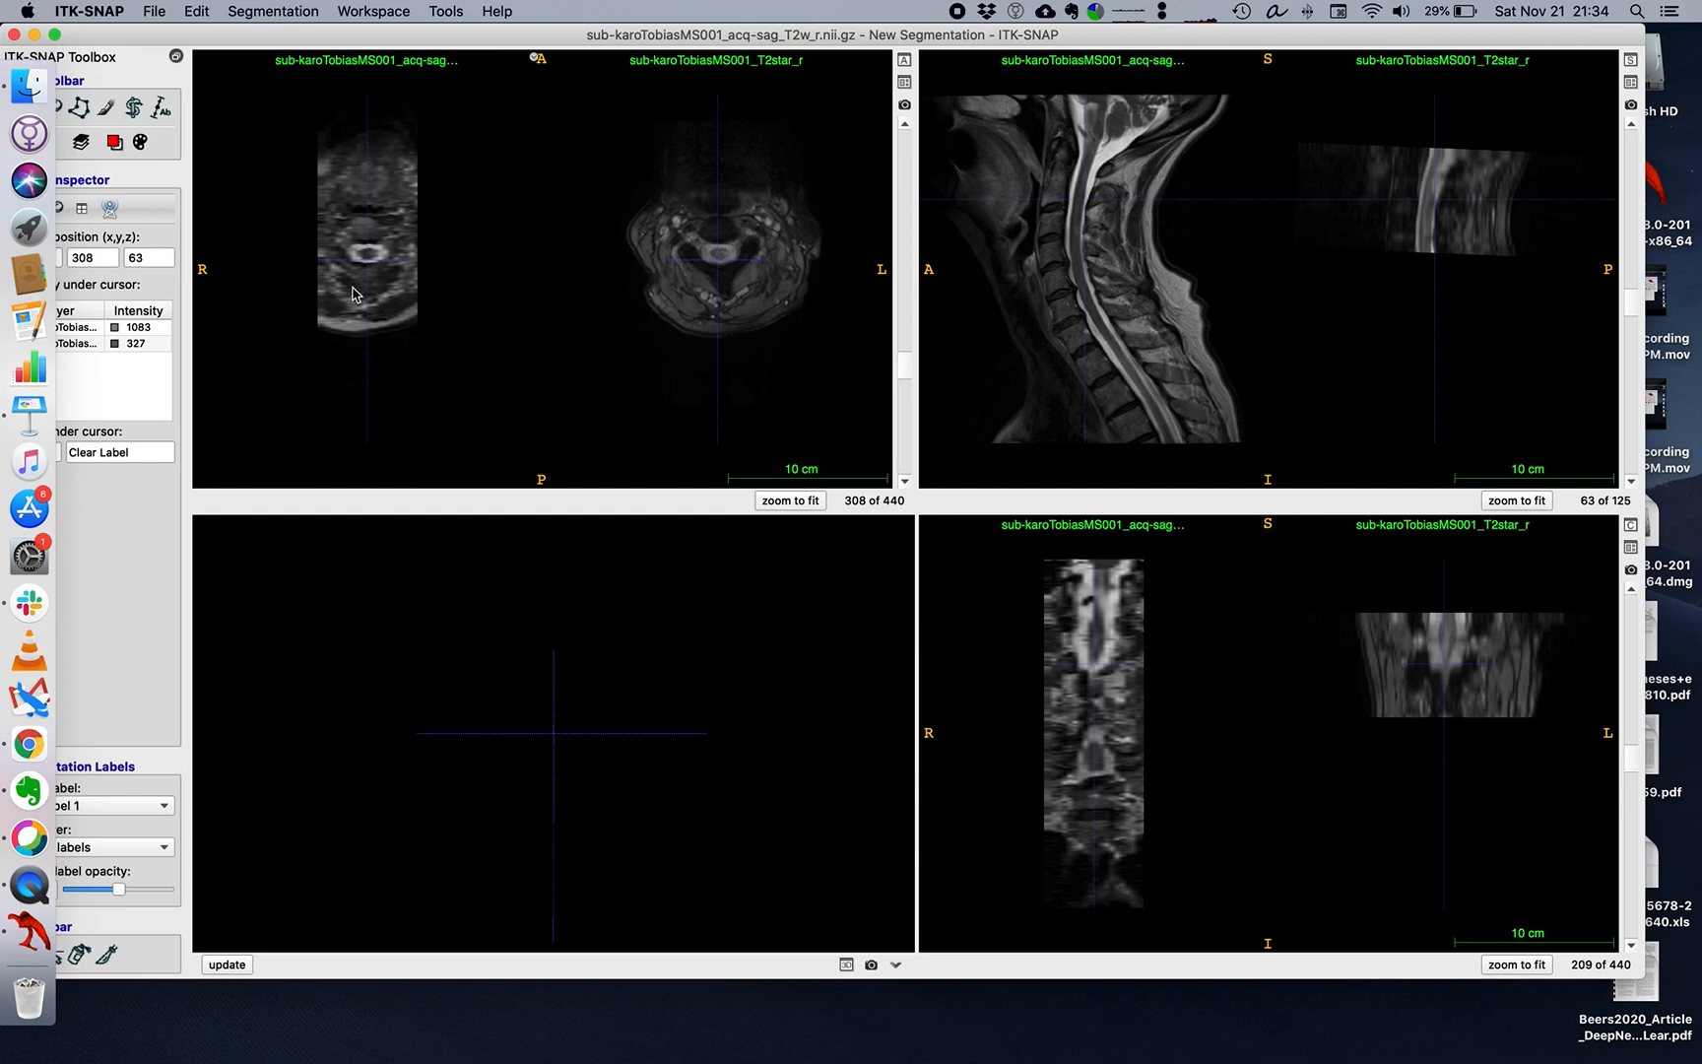
{"action": "scroll", "coordinate": [368, 246], "scroll_direction": "up", "scroll_amount": 10}
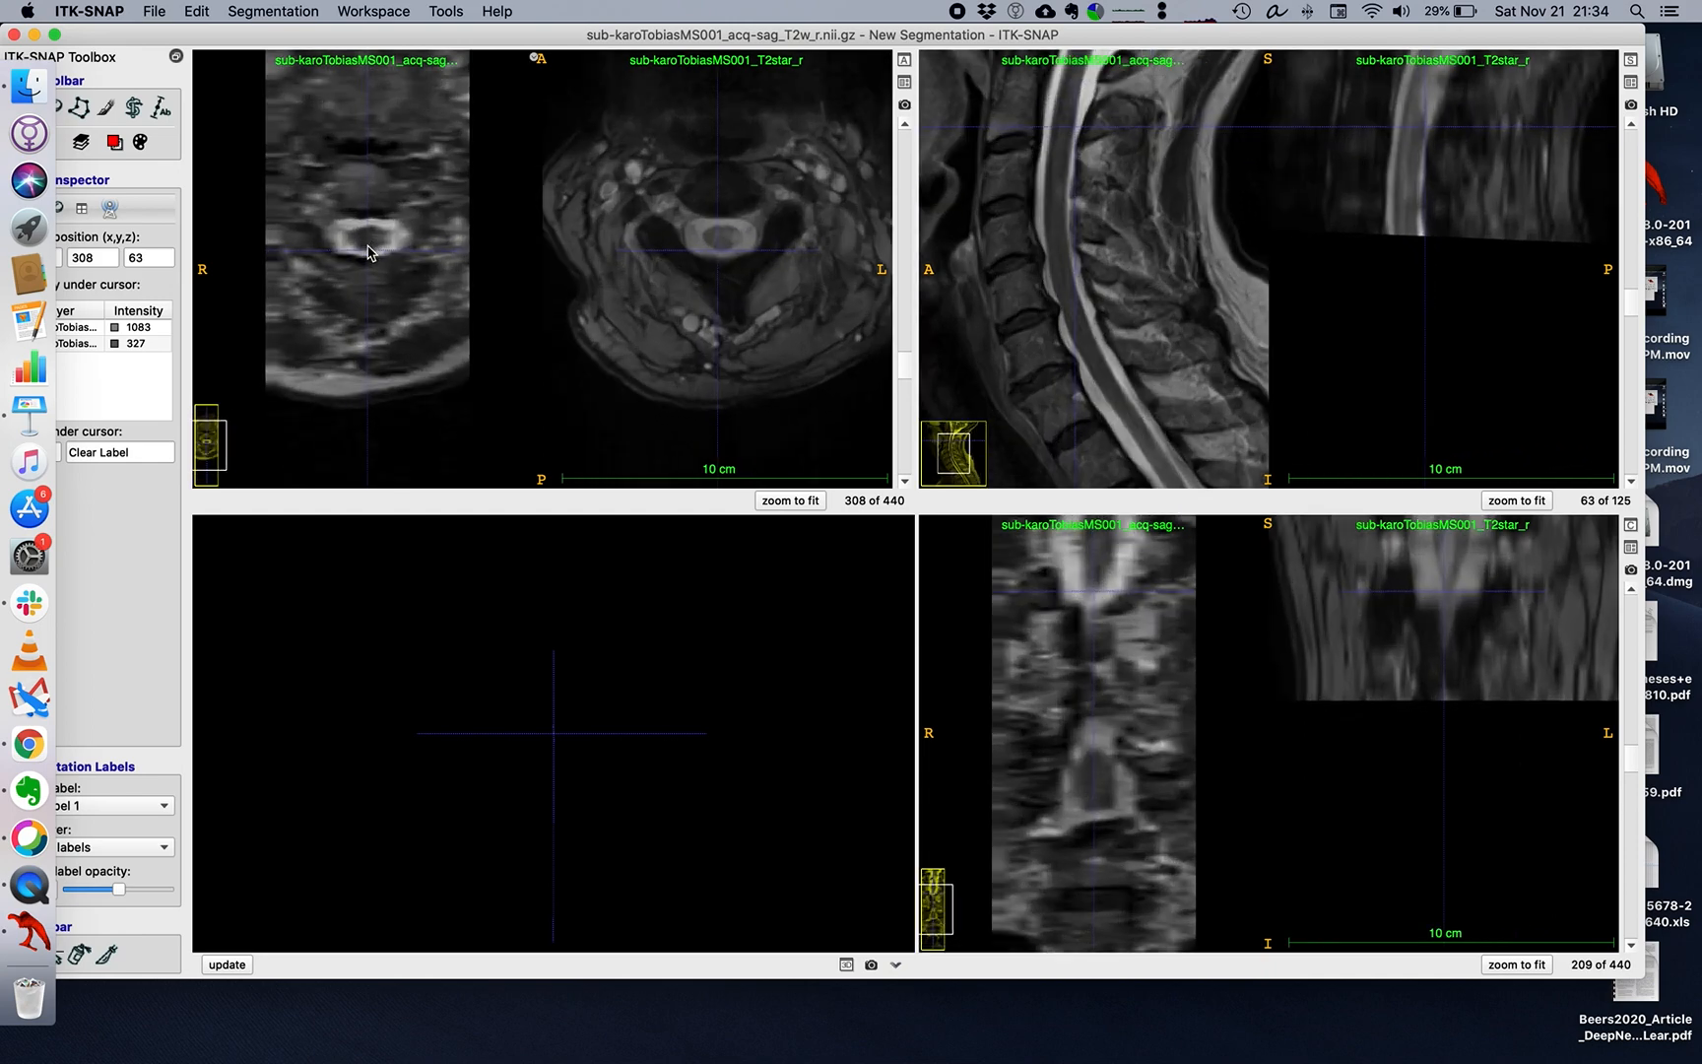
{"action": "scroll", "coordinate": [368, 252], "scroll_direction": "up", "scroll_amount": 3}
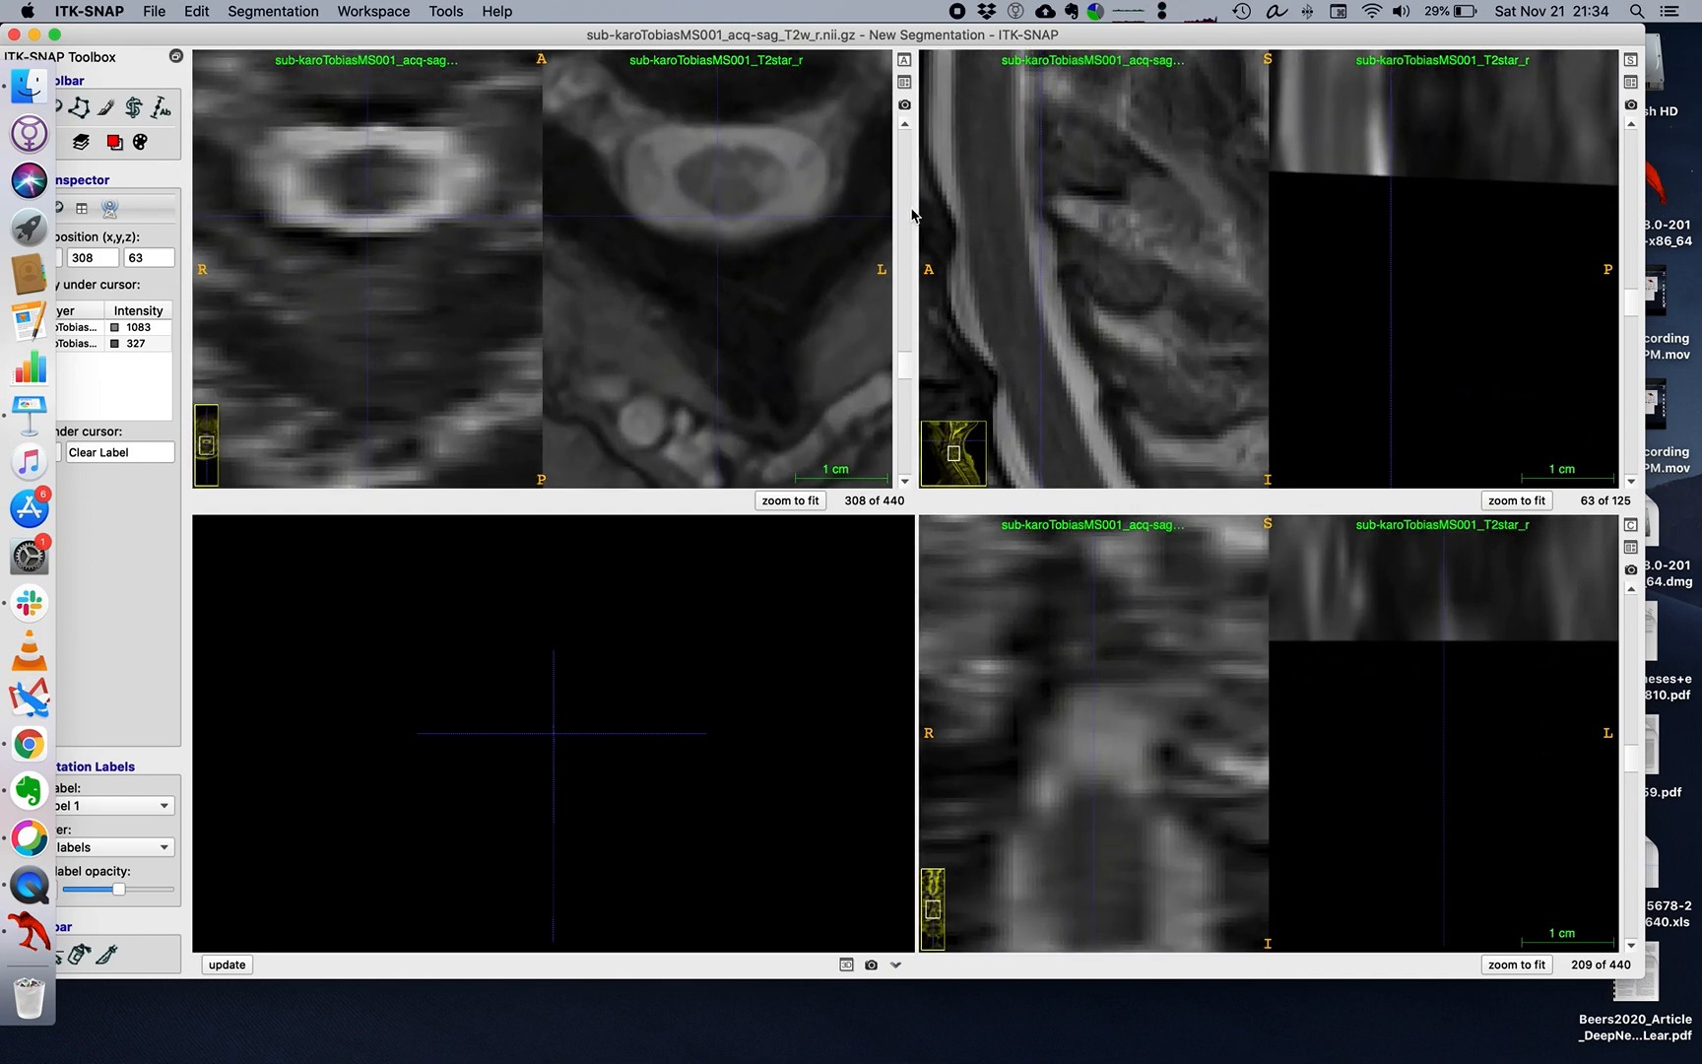
{"action": "left_click_drag", "start_coordinate": [987, 245], "coordinate": [1022, 103]}
{"action": "left_click_drag", "start_coordinate": [333, 167], "coordinate": [364, 166]}
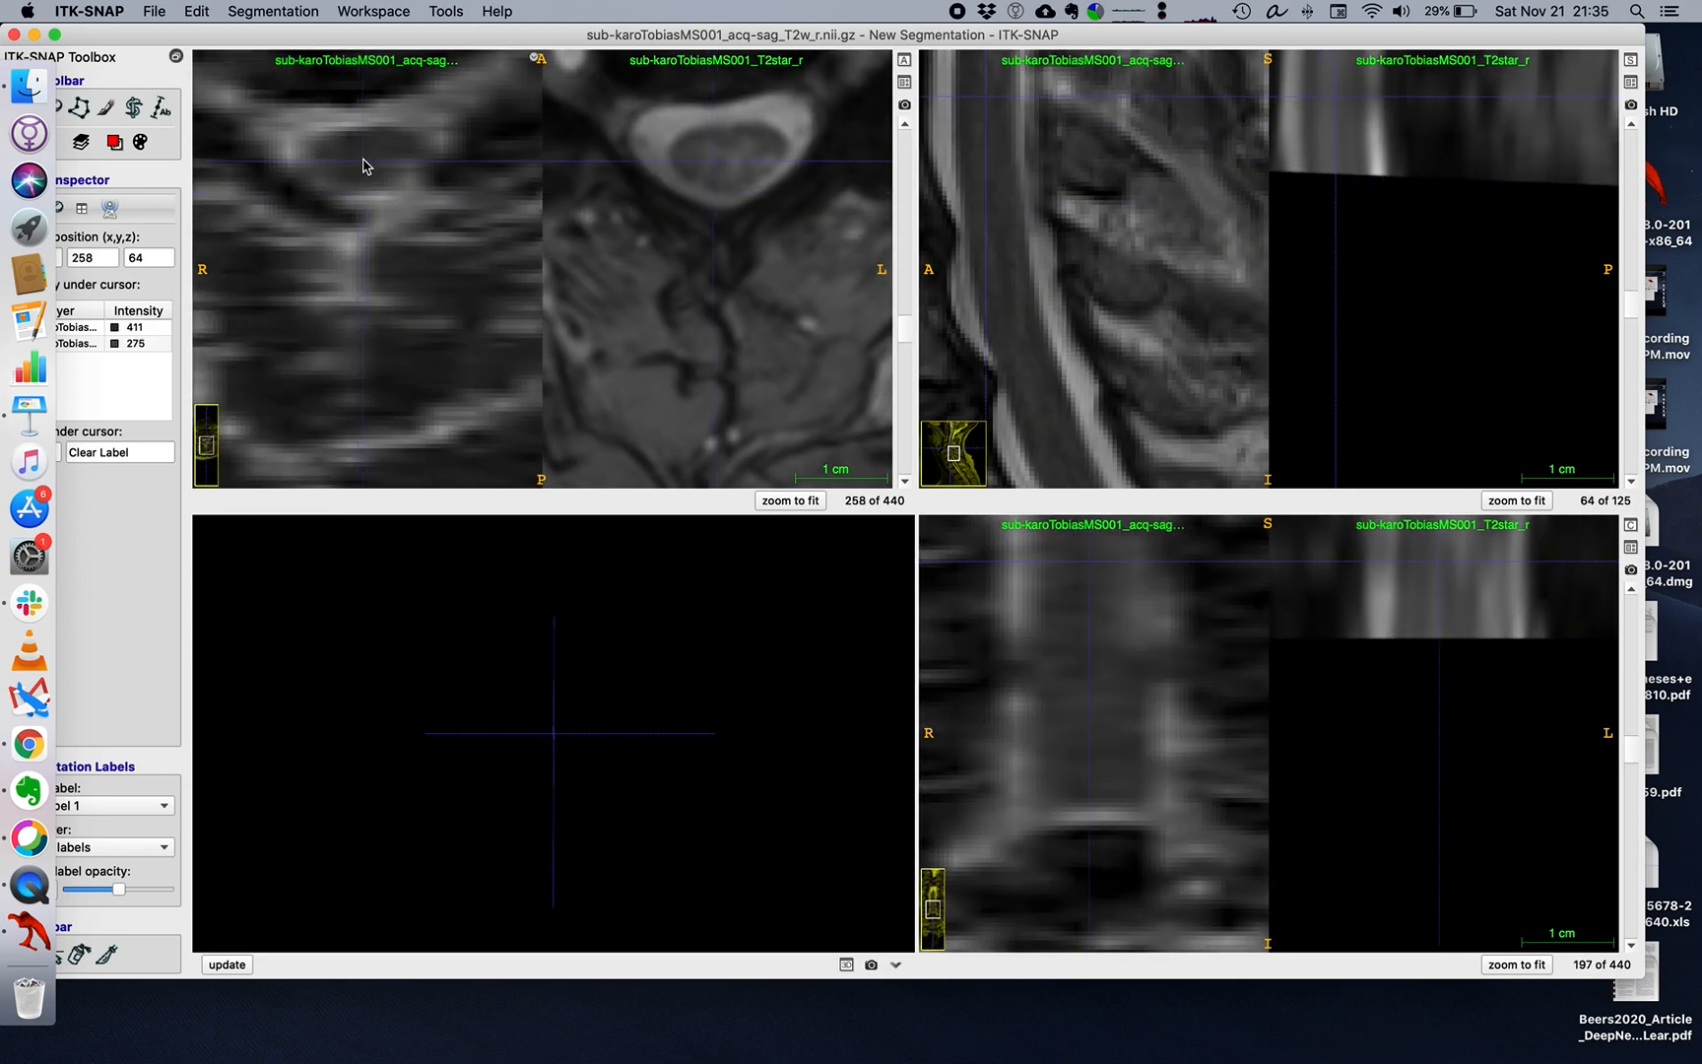
{"action": "scroll", "coordinate": [365, 166], "scroll_direction": "down", "scroll_amount": 3}
{"action": "scroll", "coordinate": [366, 166], "scroll_direction": "up", "scroll_amount": 5}
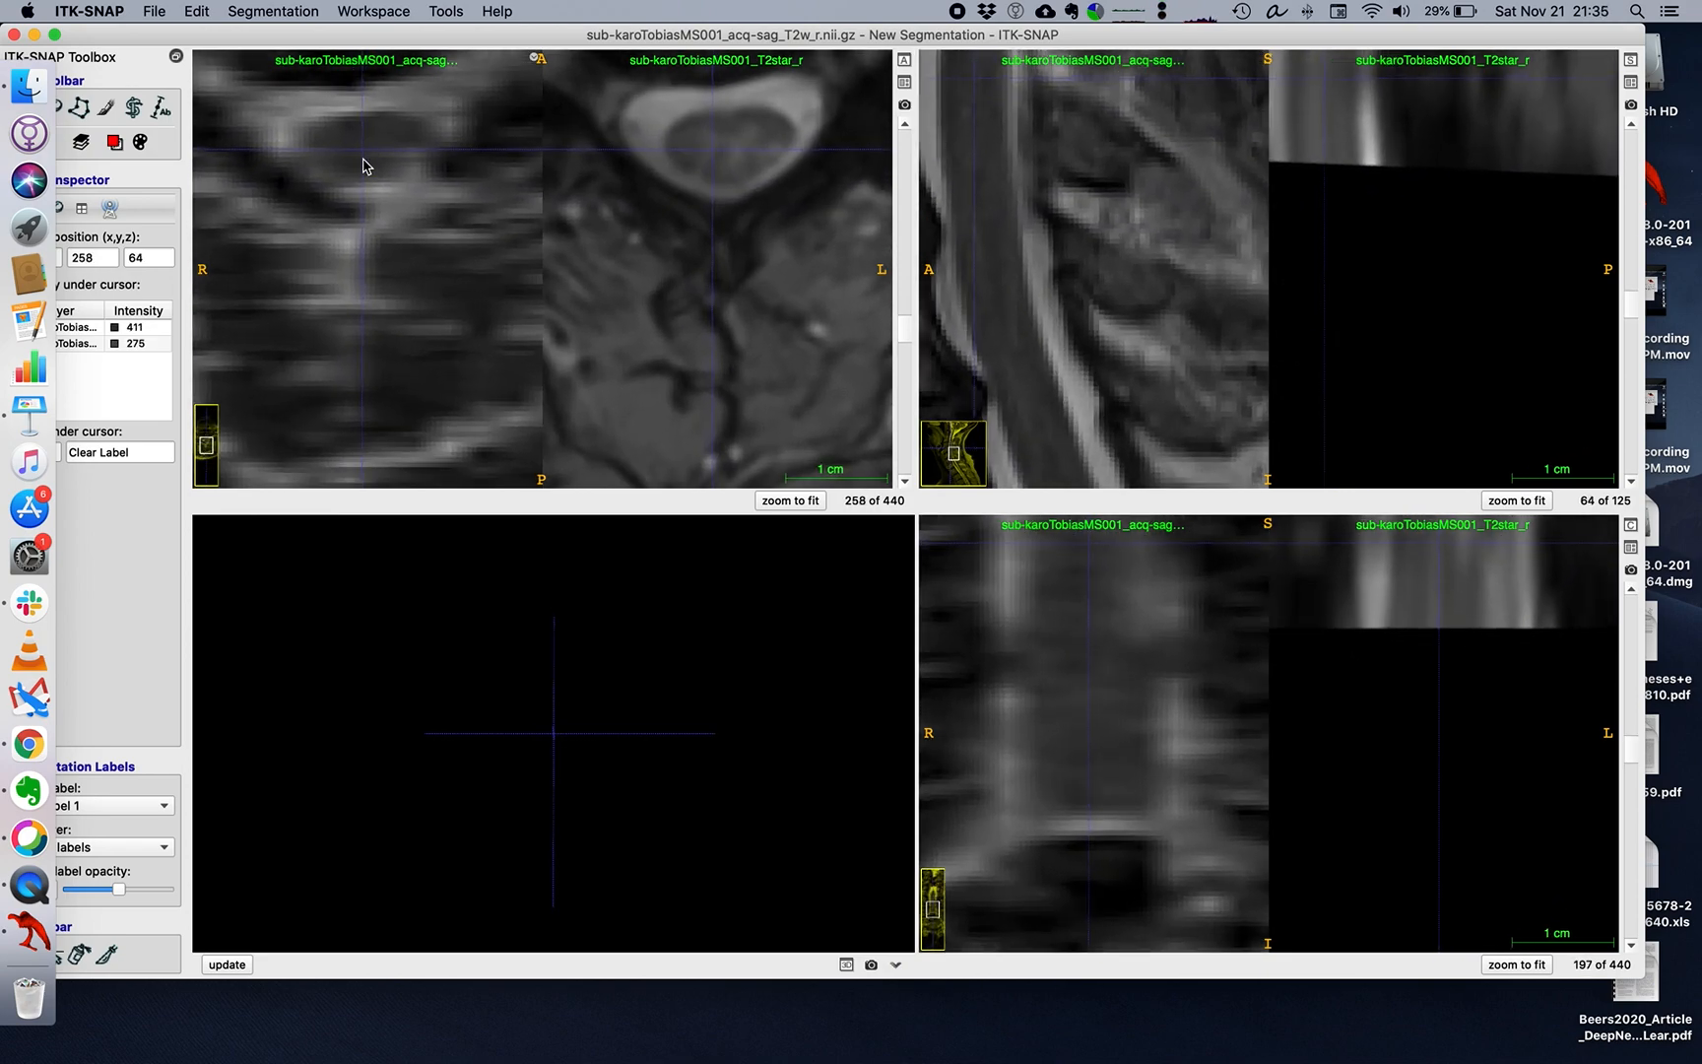
{"action": "scroll", "coordinate": [365, 165], "scroll_direction": "down", "scroll_amount": 2}
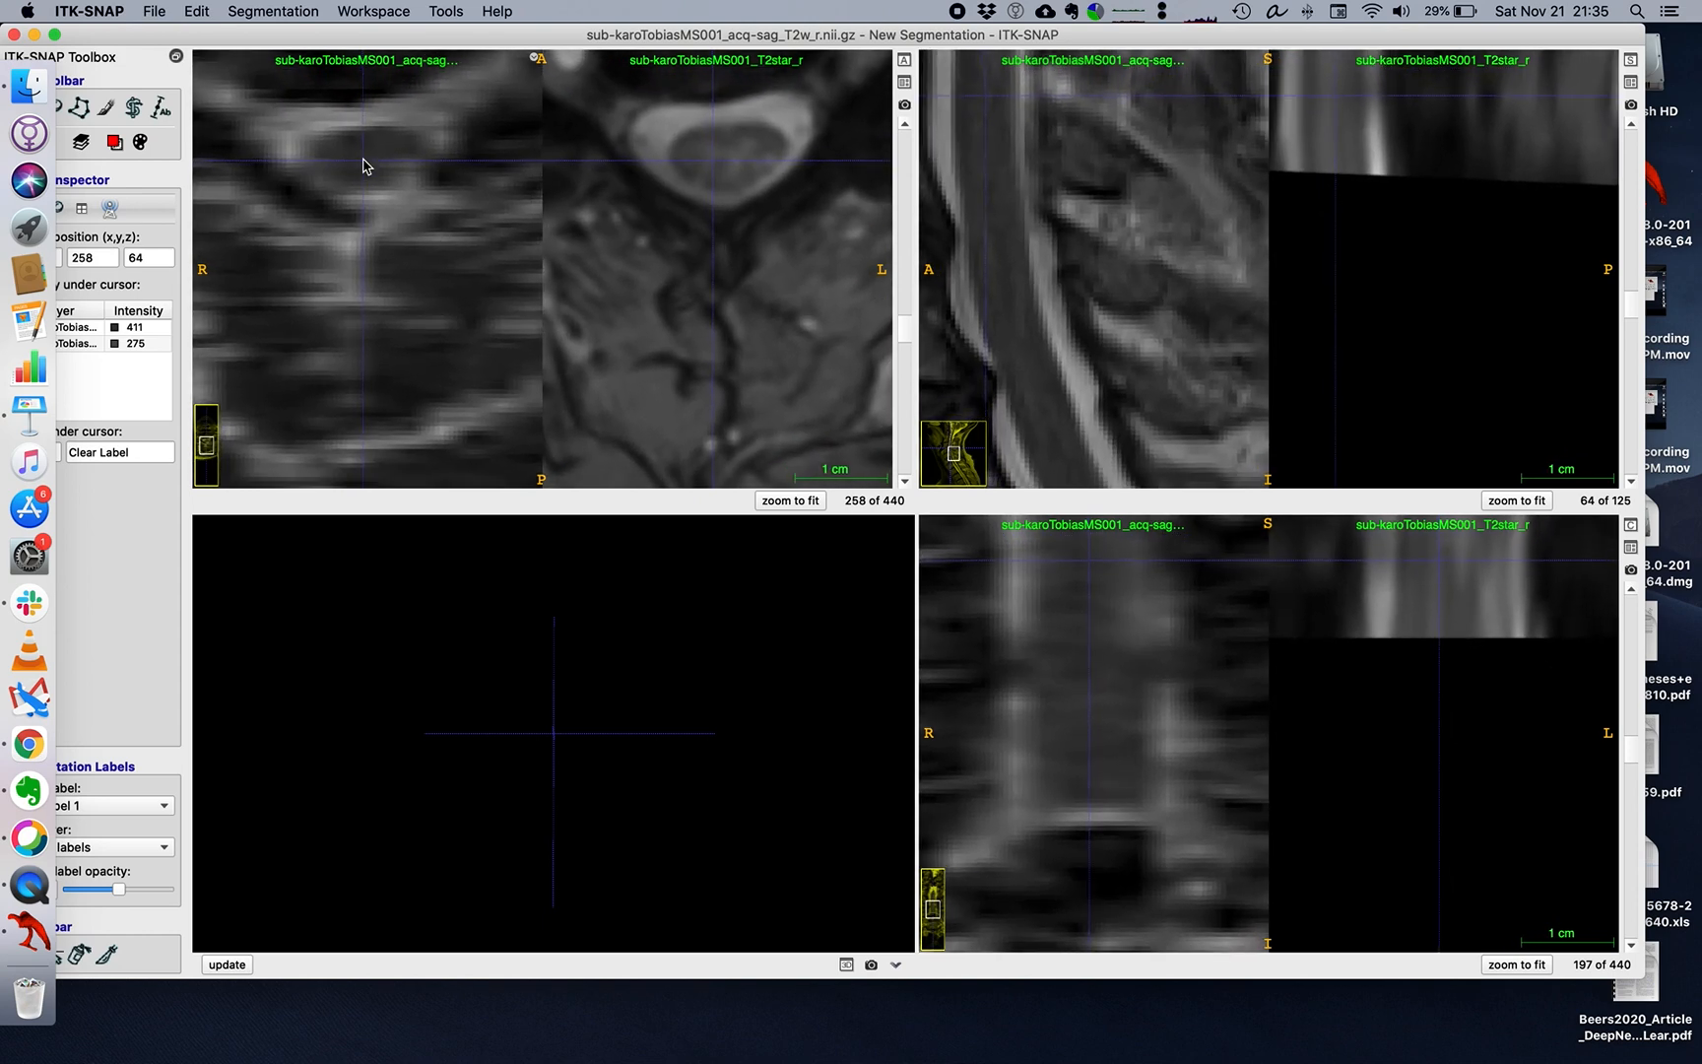
Shift the window clear of the dock and move the crosshair within the axial cord to compare matching locations in both images.
{"action": "left_click_drag", "start_coordinate": [394, 34], "coordinate": [438, 34]}
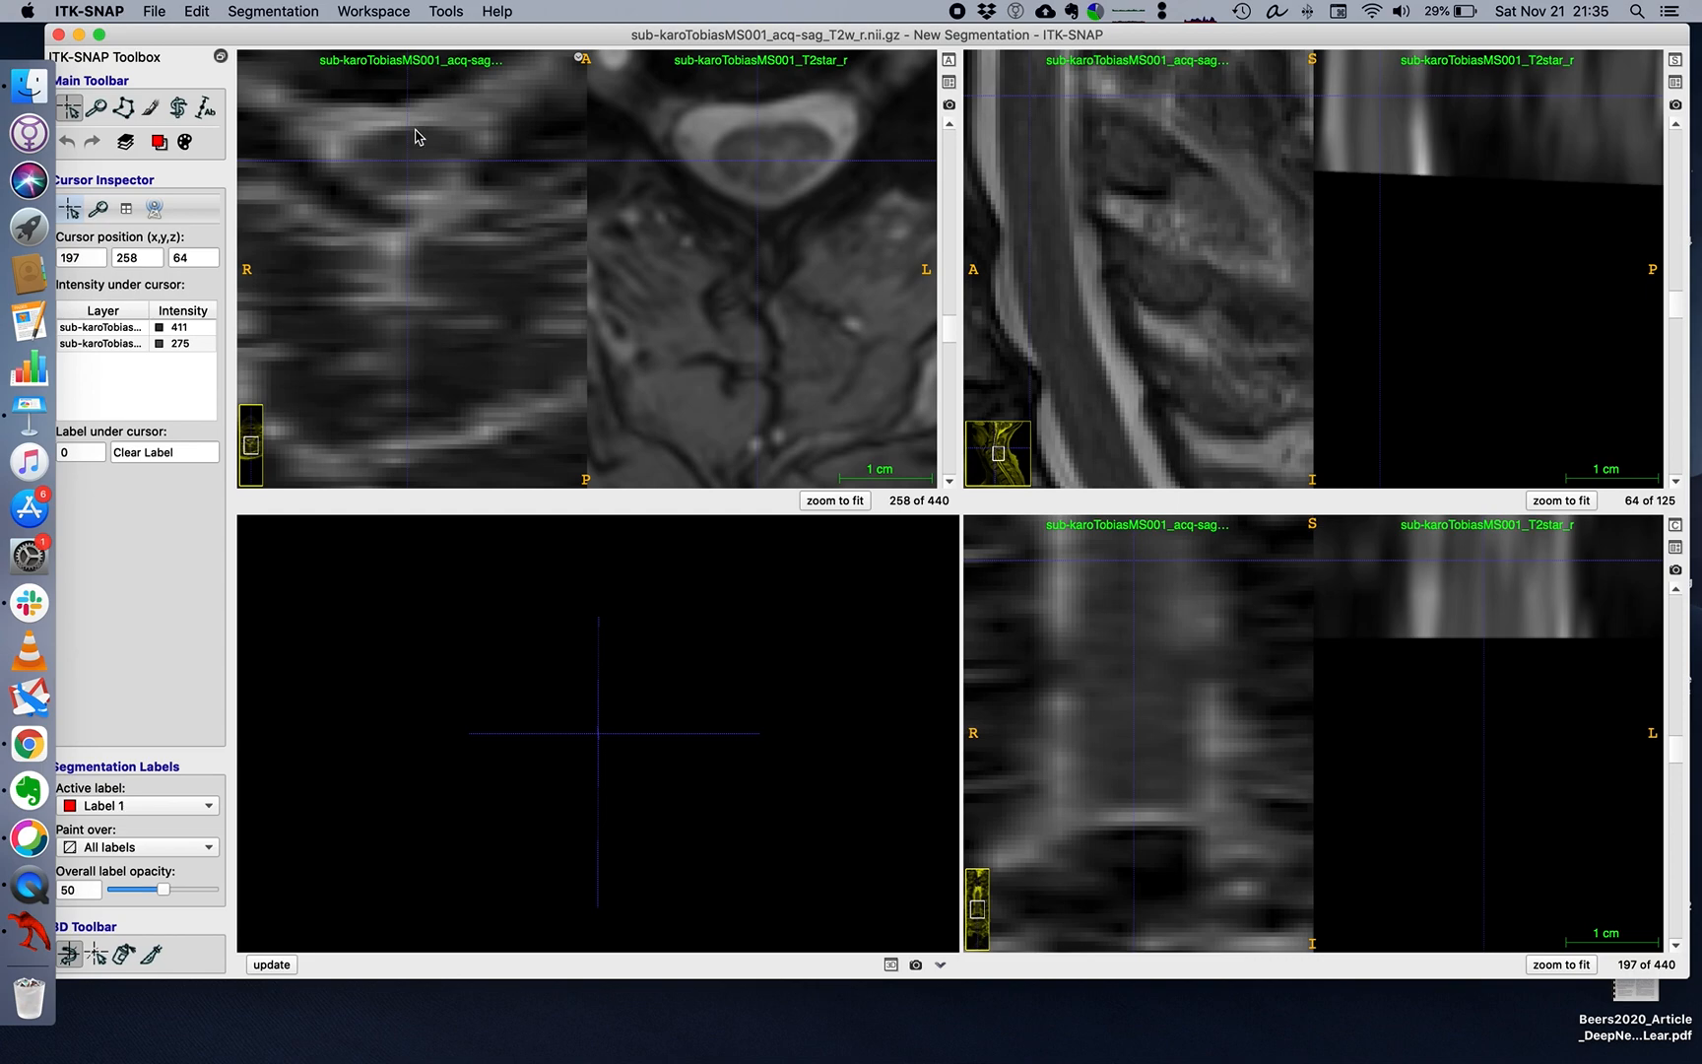
{"action": "mouse_move", "coordinate": [414, 148]}
{"action": "left_mouse_down"}
{"action": "mouse_move", "coordinate": [380, 155]}
{"action": "mouse_move", "coordinate": [399, 155]}
{"action": "left_mouse_up"}
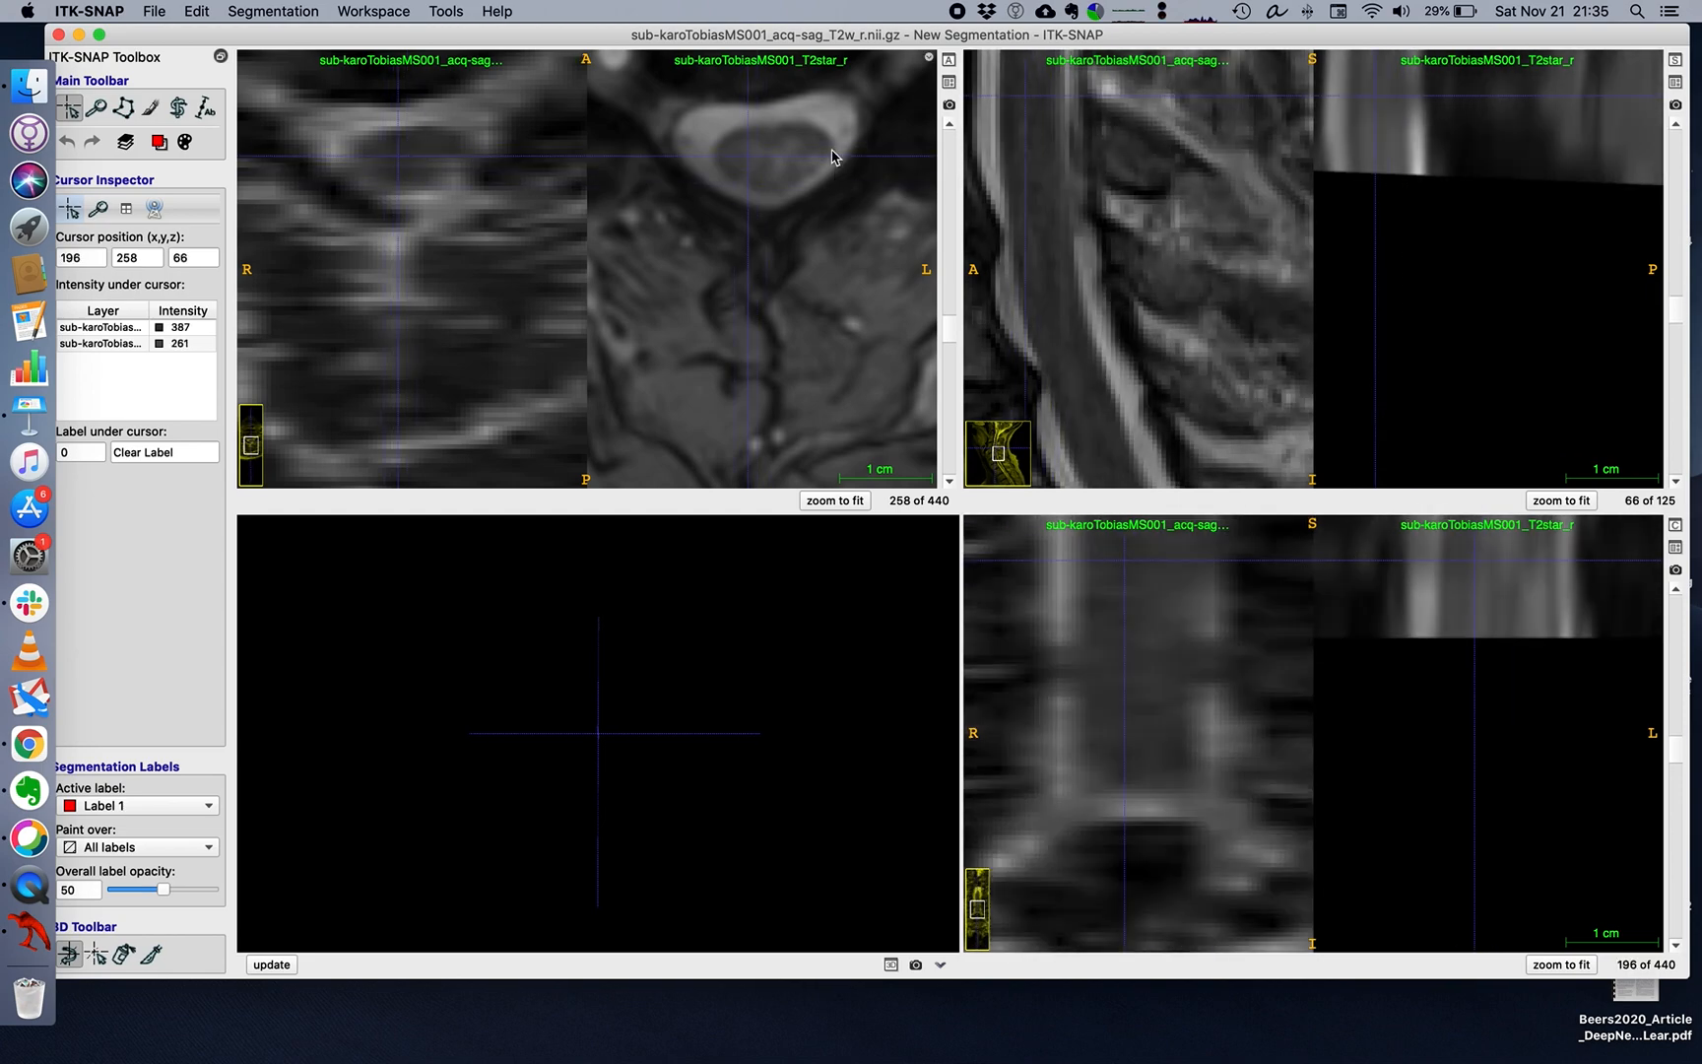
{"action": "mouse_move", "coordinate": [762, 161]}
{"action": "left_mouse_down"}
{"action": "mouse_move", "coordinate": [748, 141]}
{"action": "mouse_move", "coordinate": [726, 172]}
{"action": "mouse_move", "coordinate": [766, 149]}
{"action": "mouse_move", "coordinate": [752, 145]}
{"action": "mouse_move", "coordinate": [766, 161]}
{"action": "left_mouse_up"}
{"action": "mouse_move", "coordinate": [413, 151]}
{"action": "left_mouse_down"}
{"action": "mouse_move", "coordinate": [393, 156]}
{"action": "mouse_move", "coordinate": [444, 164]}
{"action": "left_mouse_up"}
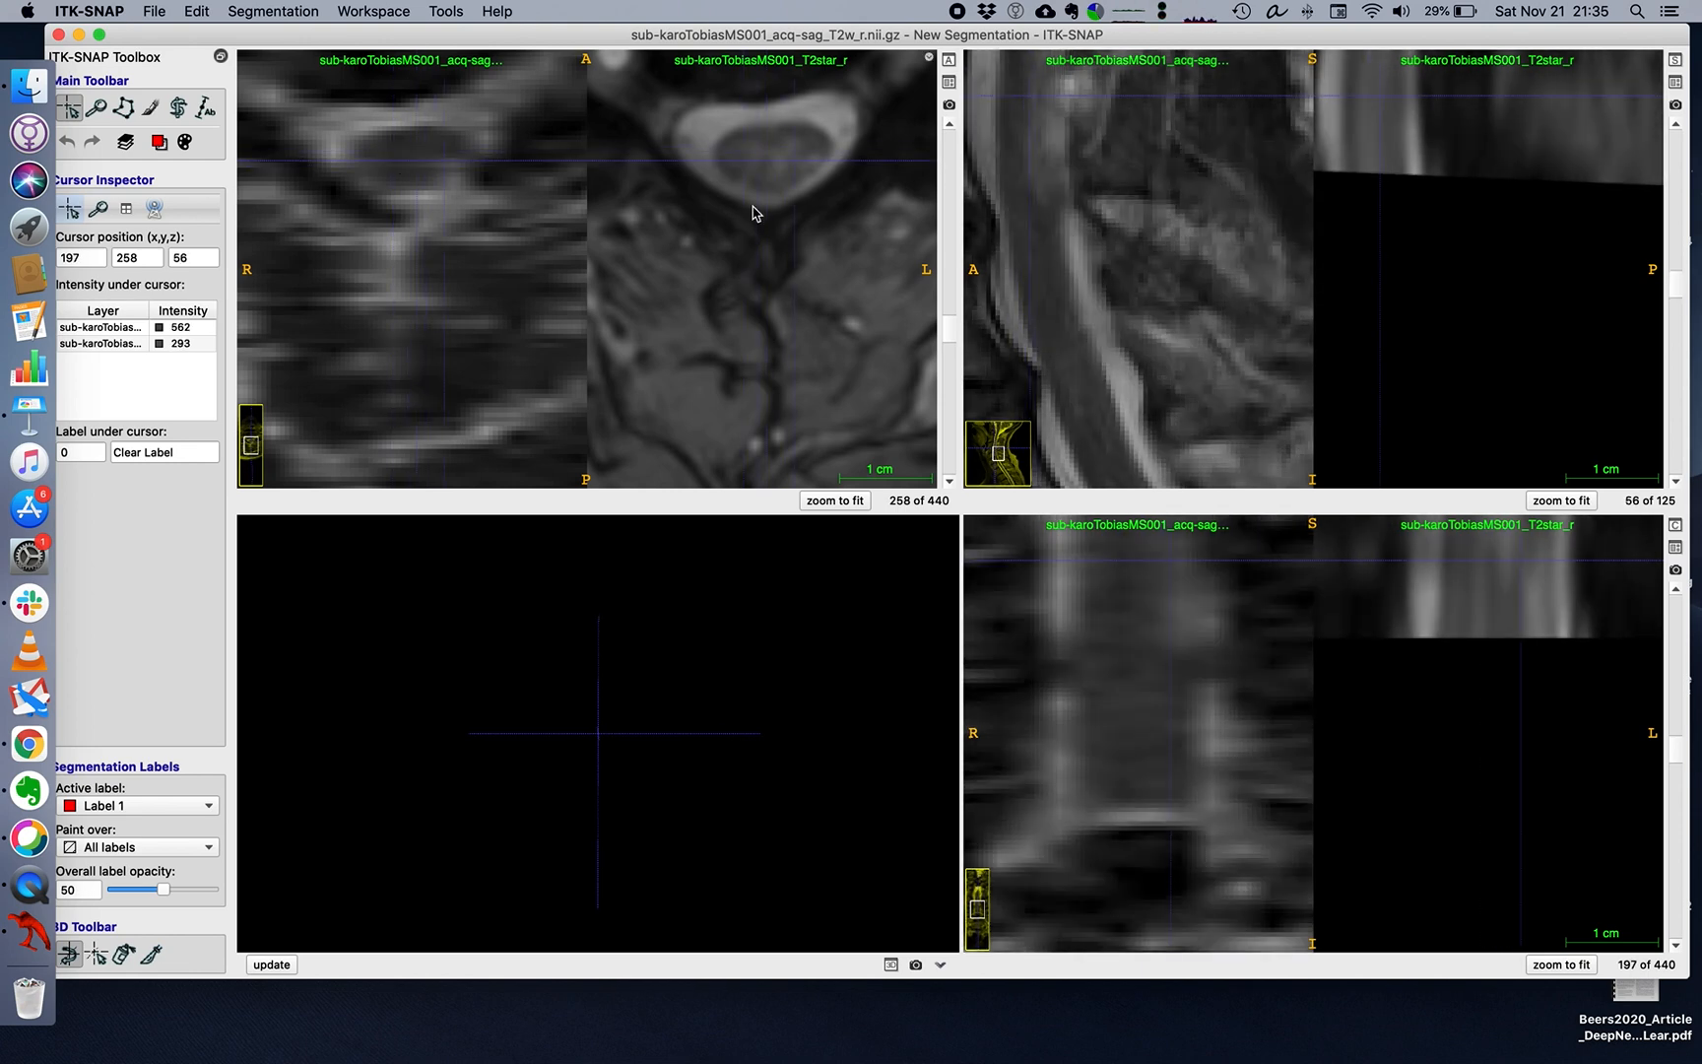
Move the crosshair to axial slice 267, centre it in the T2star cord, and shift the window clear of the dock.
{"action": "left_click", "coordinate": [1034, 96]}
{"action": "left_click_drag", "start_coordinate": [1034, 98], "coordinate": [1034, 61]}
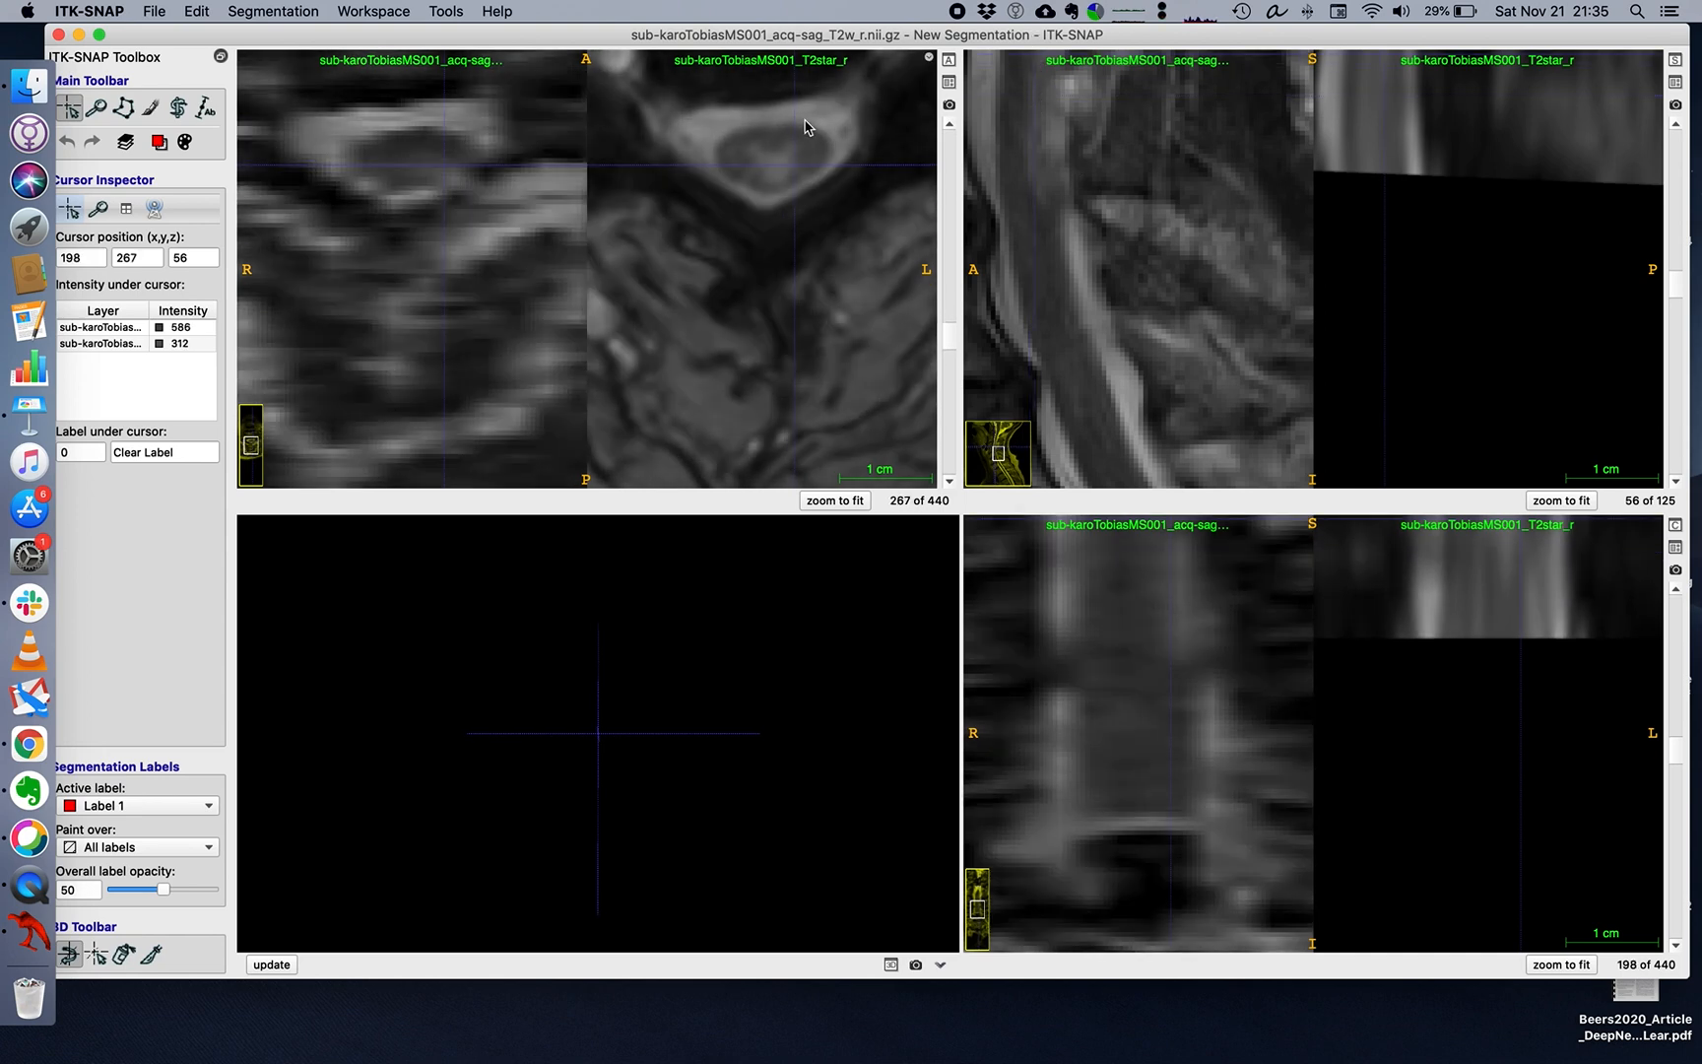
{"action": "left_click", "coordinate": [778, 180]}
{"action": "left_click_drag", "start_coordinate": [778, 180], "coordinate": [776, 166]}
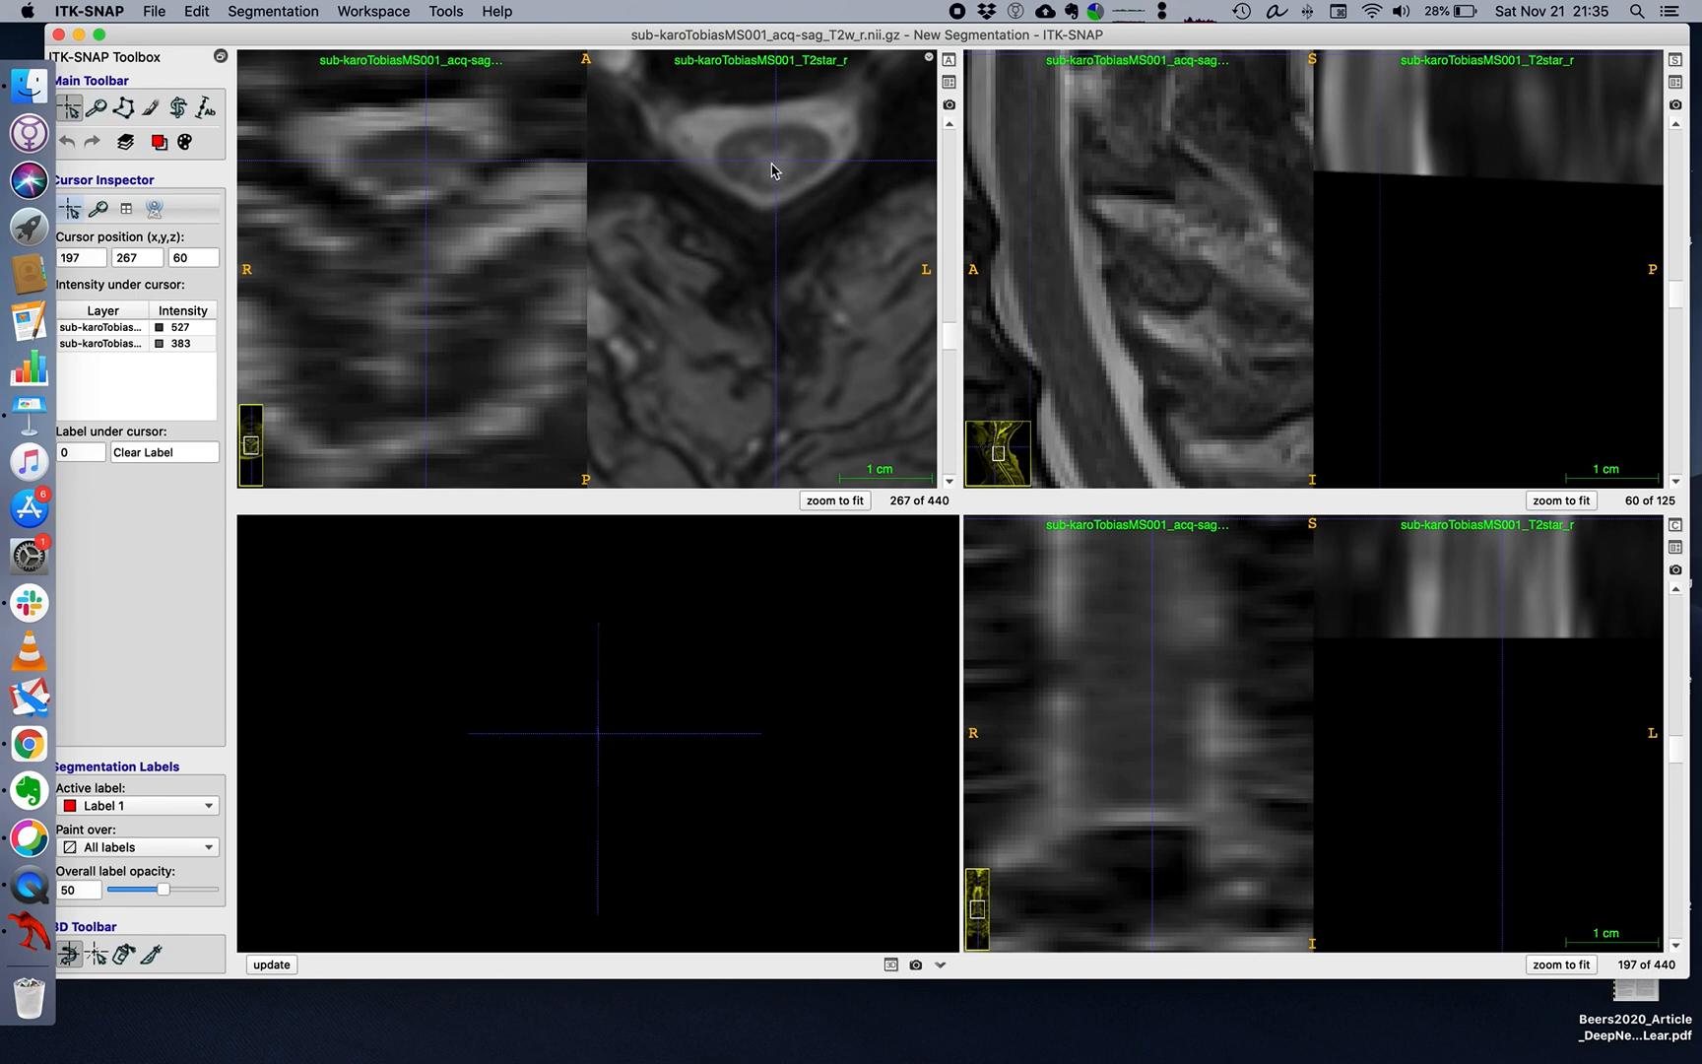
{"action": "left_click_drag", "start_coordinate": [330, 38], "coordinate": [341, 39]}
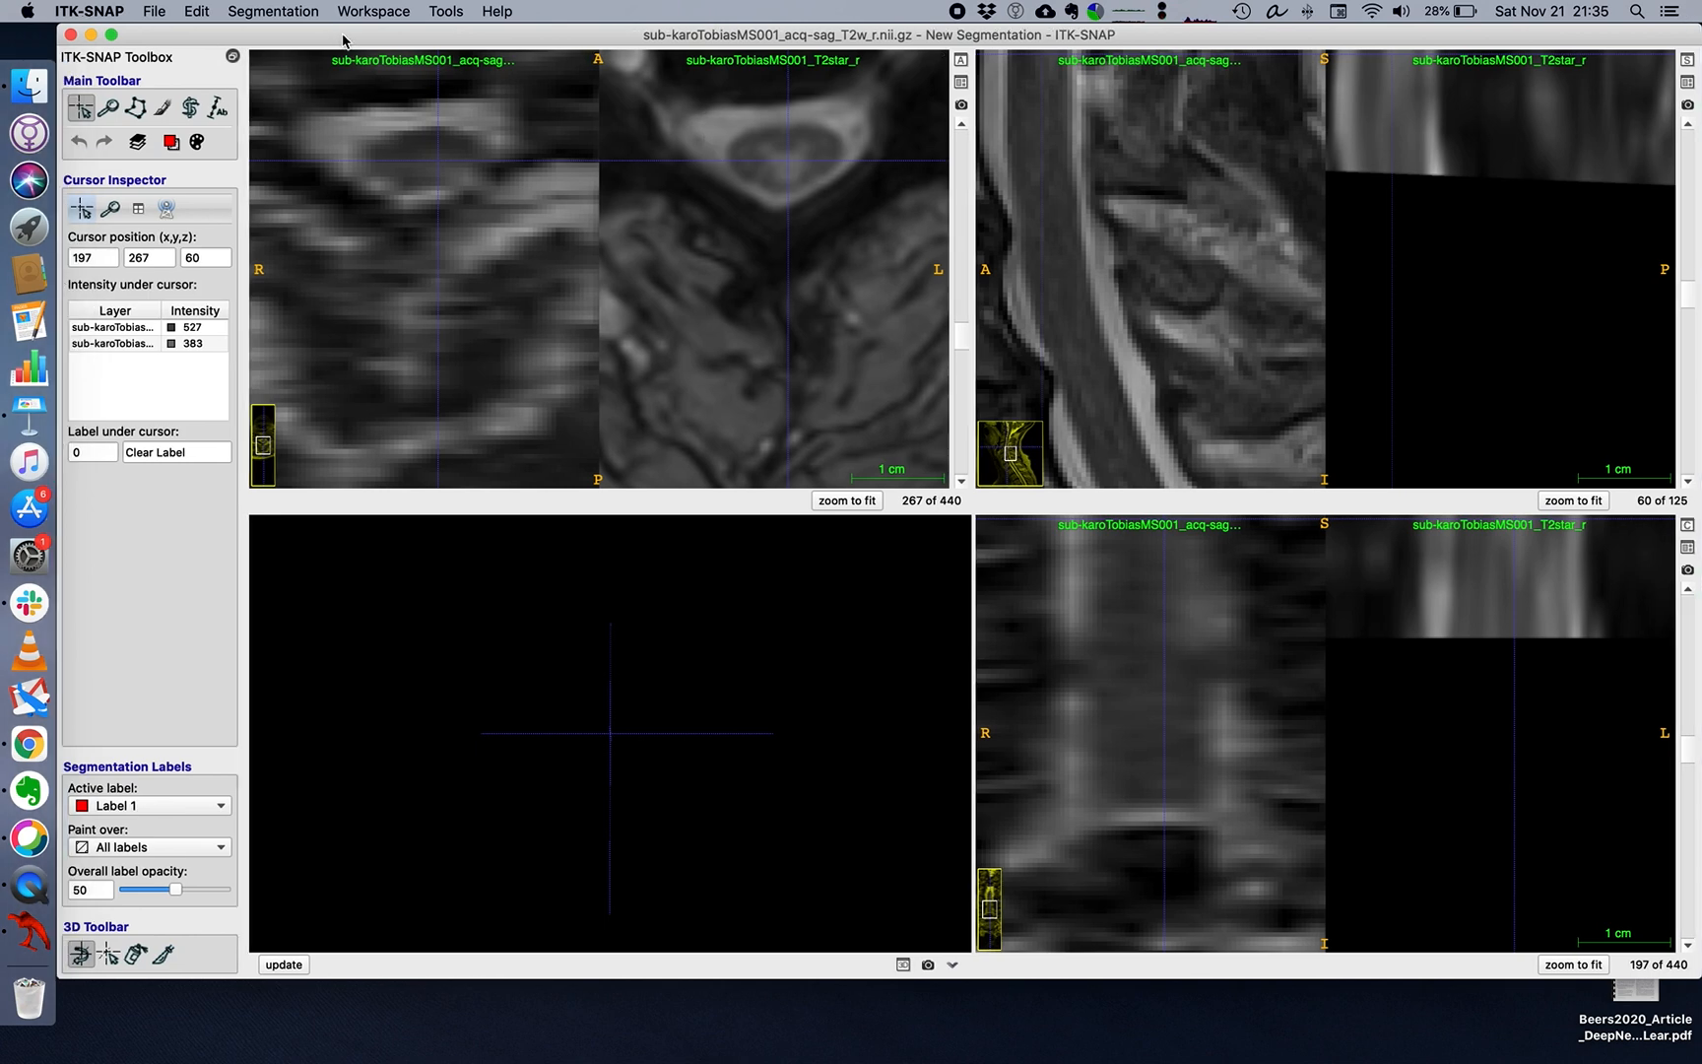
{"action": "left_click", "coordinate": [291, 10]}
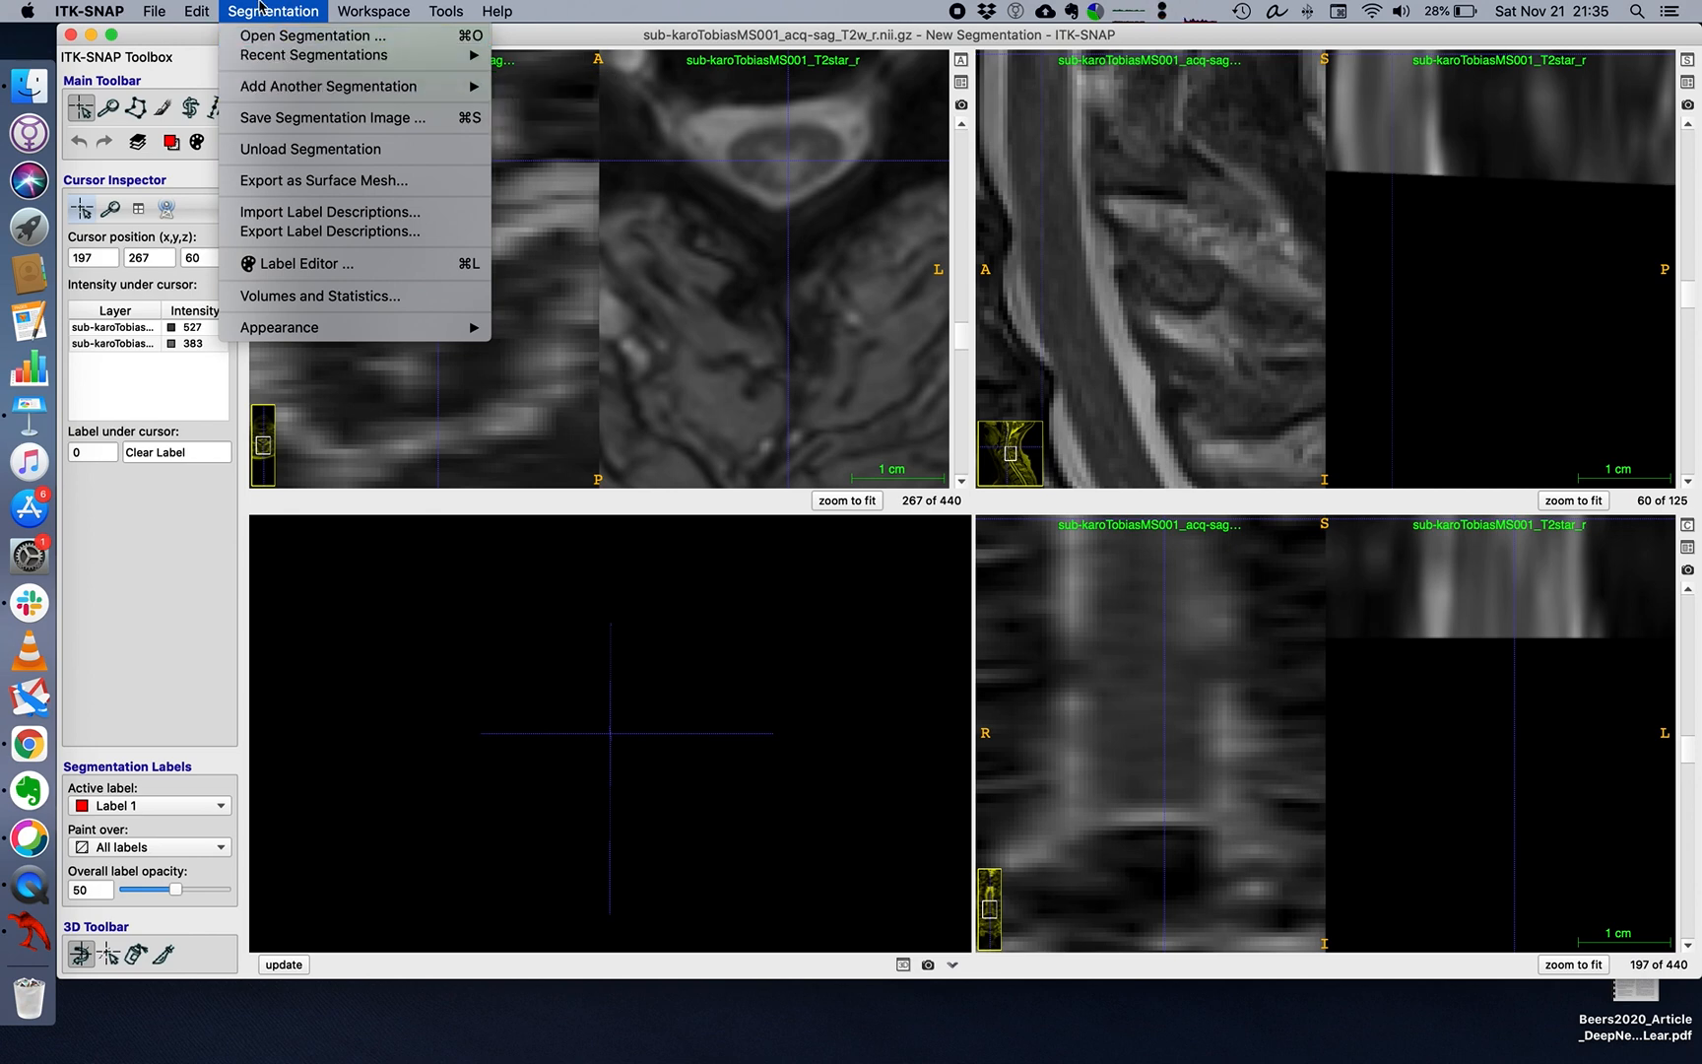
{"action": "left_click", "coordinate": [261, 5]}
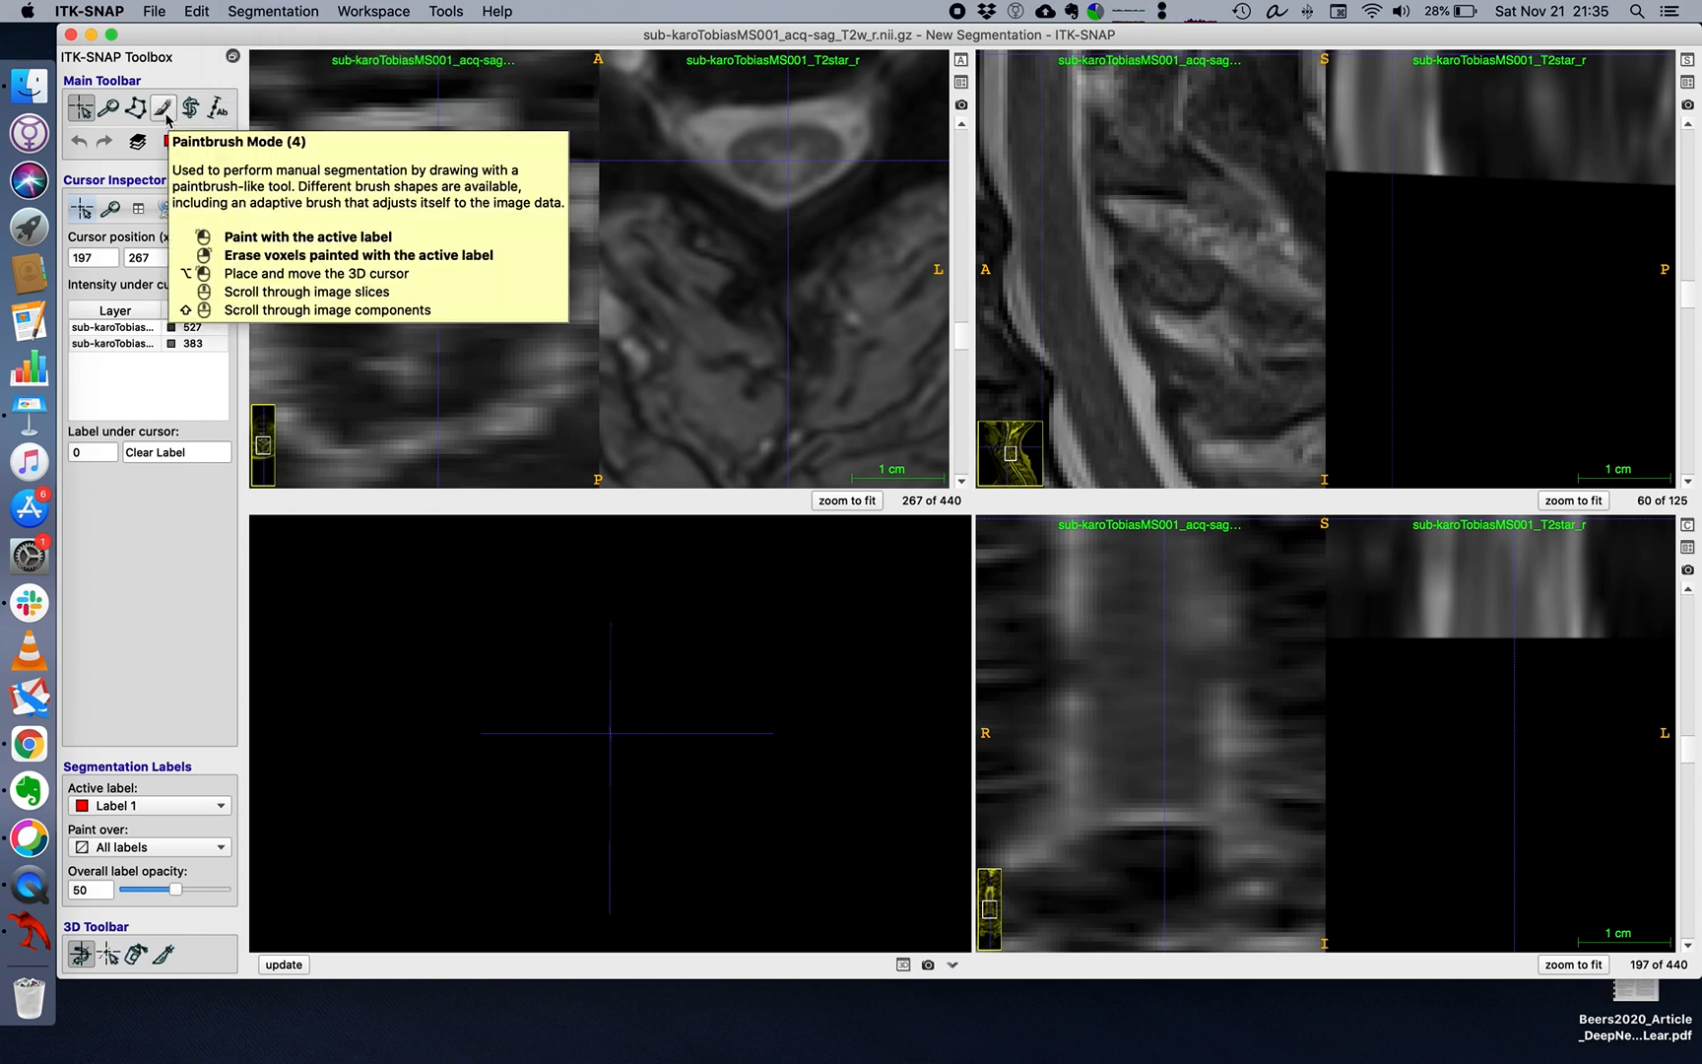
{"action": "left_click", "coordinate": [163, 108]}
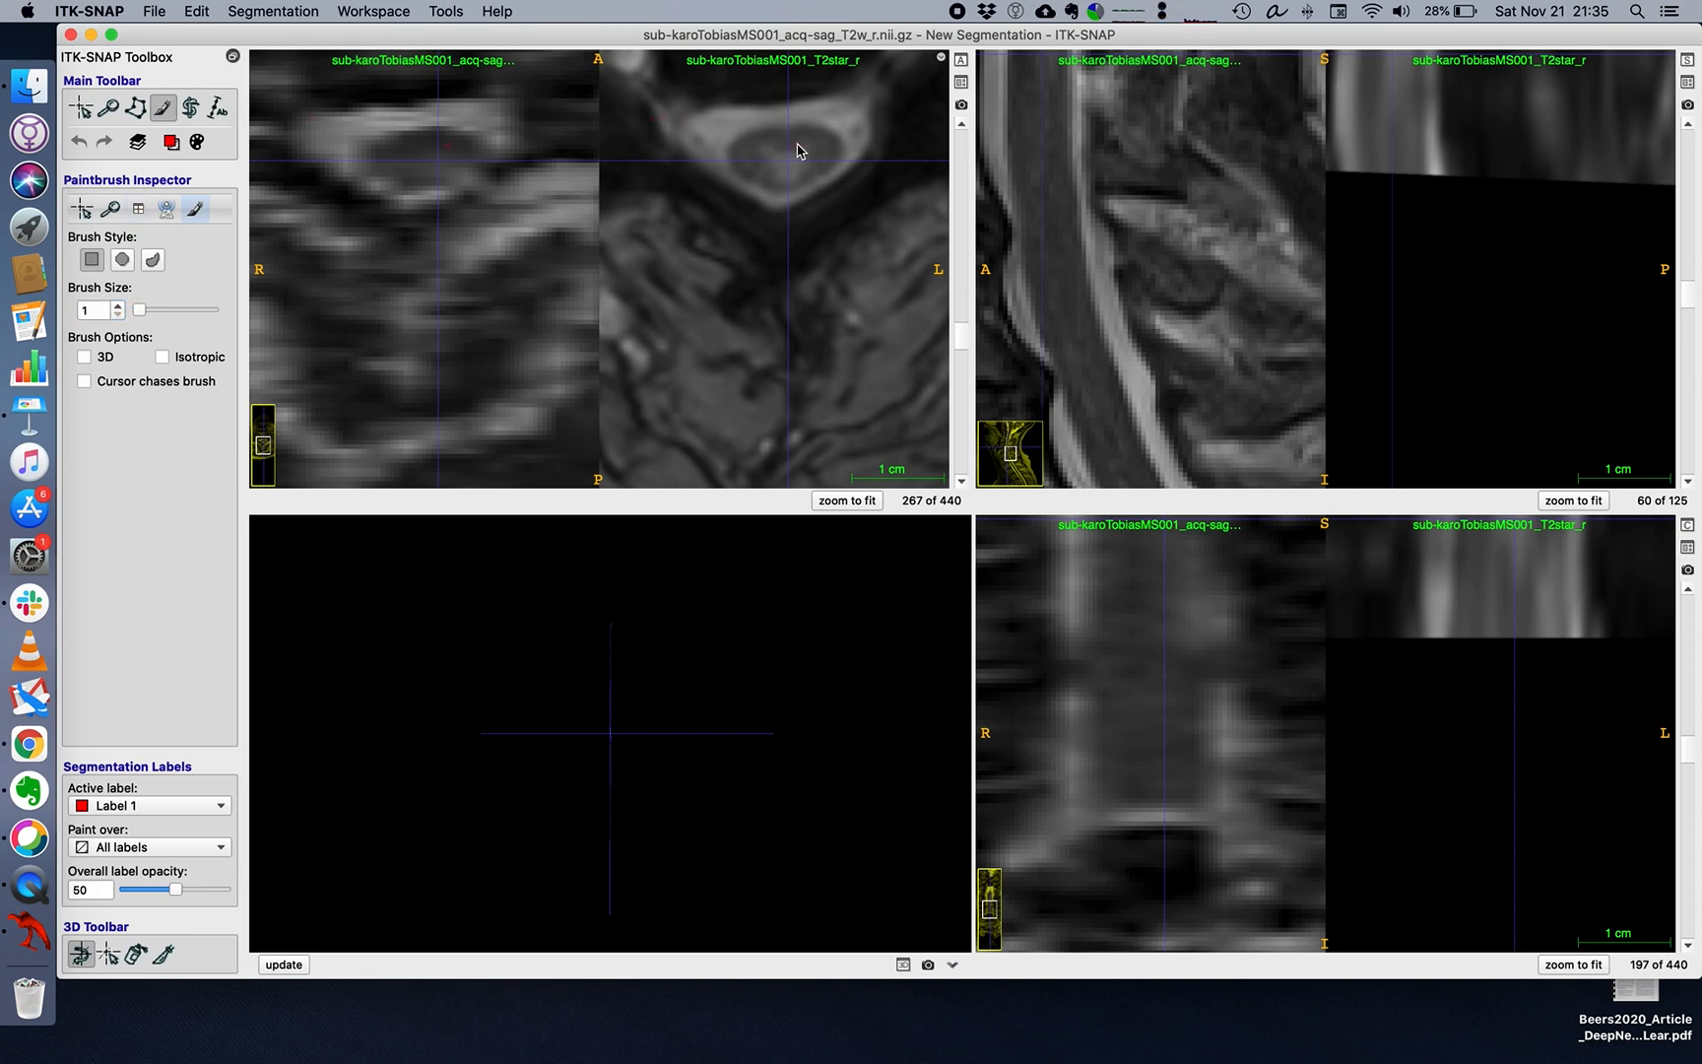
{"action": "scroll", "coordinate": [798, 145], "scroll_direction": "up", "scroll_amount": 5}
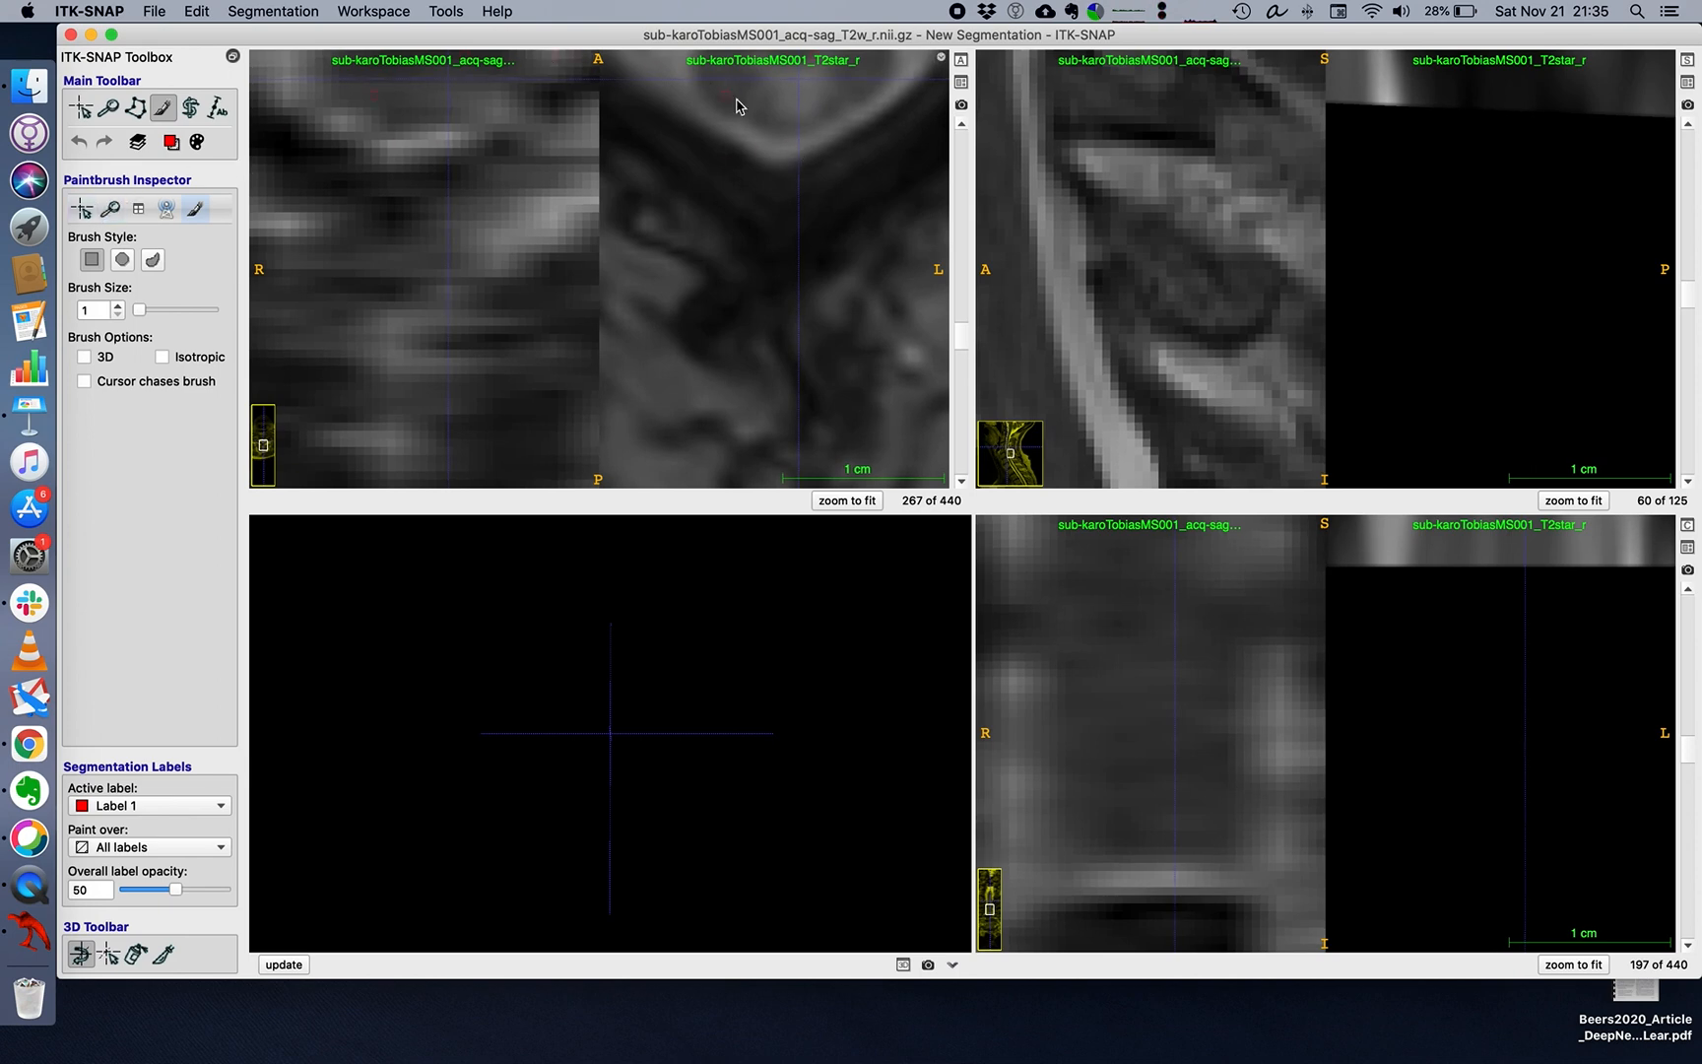
{"action": "left_click", "coordinate": [112, 212]}
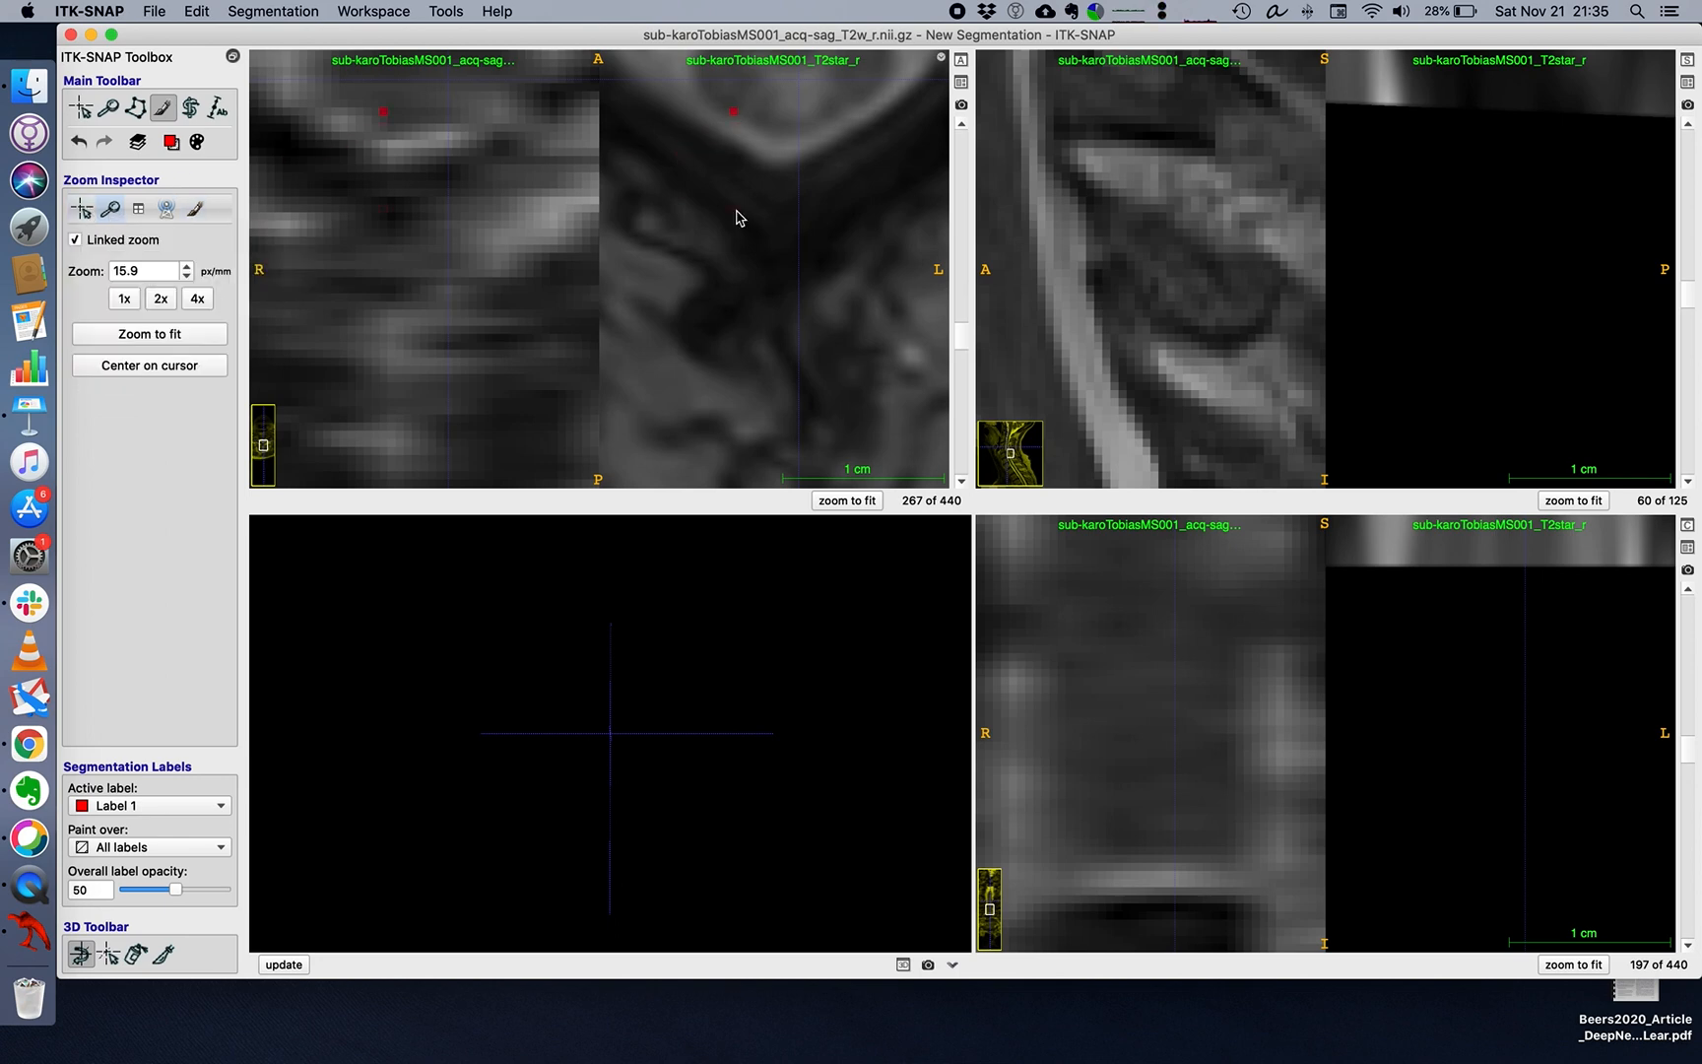
{"action": "key", "text": "super+z"}
{"action": "left_click", "coordinate": [82, 209]}
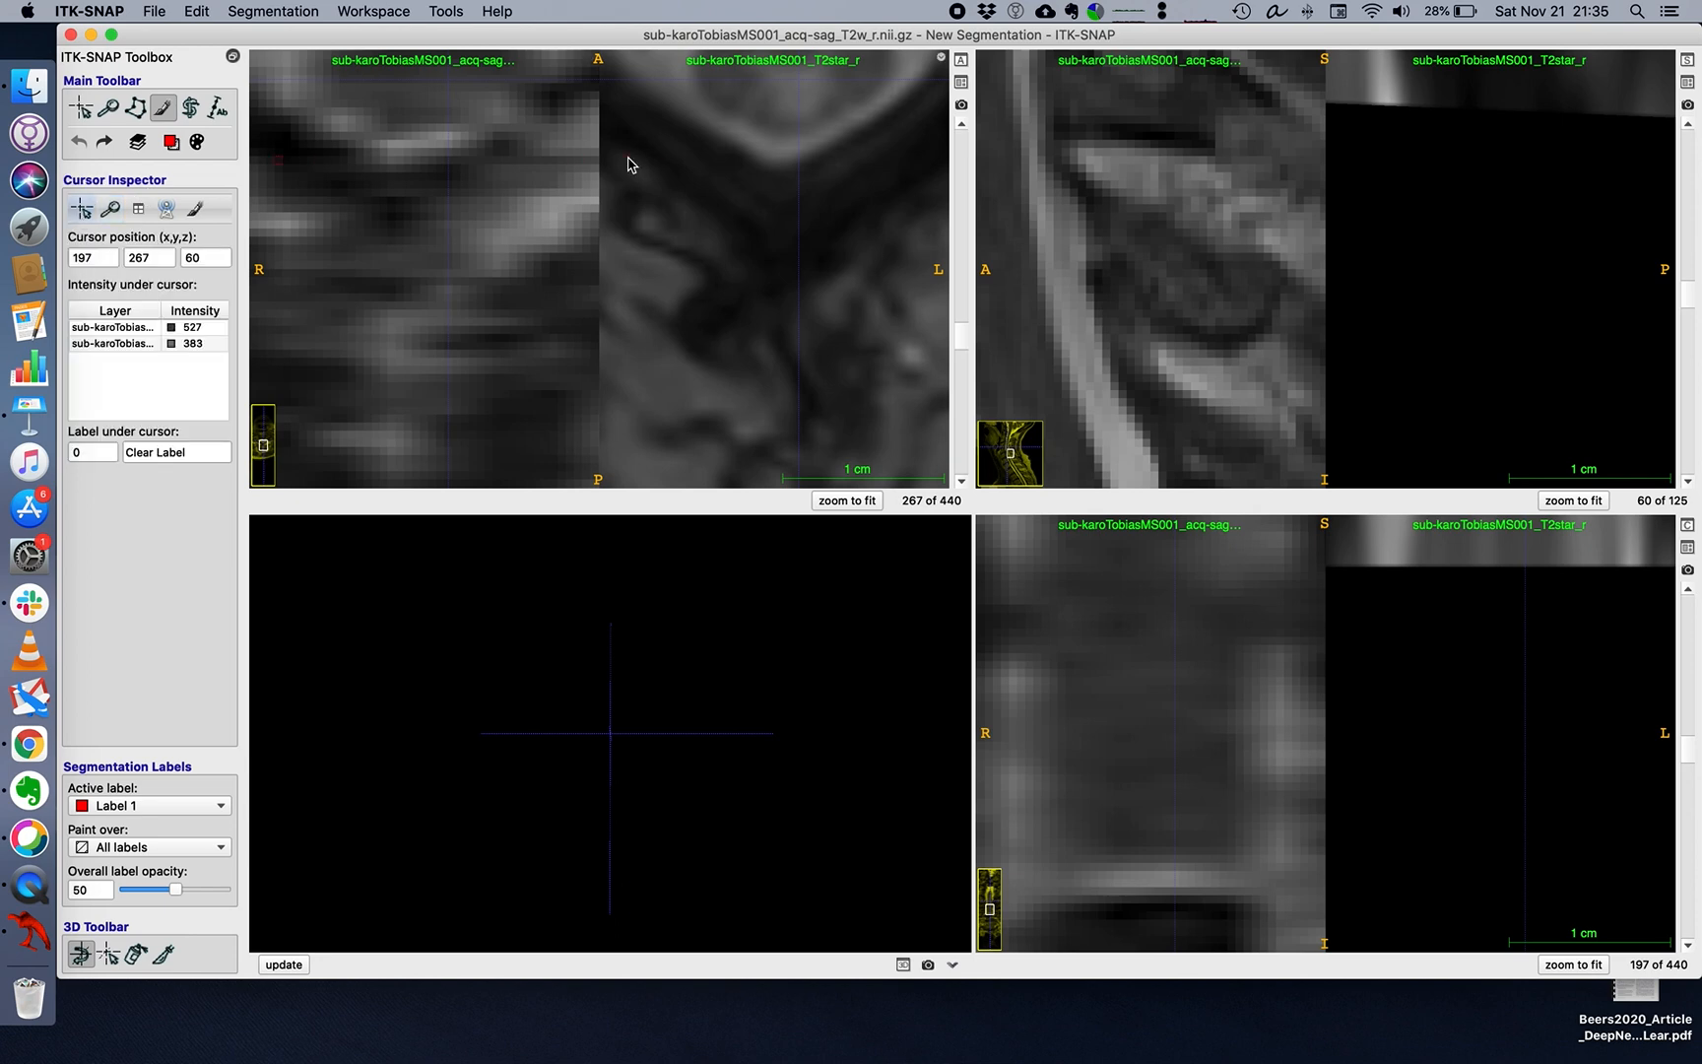
Paint the bright posterior area of the cord in axial slice 267 with Label 1, then toggle the overlay to check it.
{"action": "left_click", "coordinate": [85, 114]}
{"action": "left_click", "coordinate": [108, 108]}
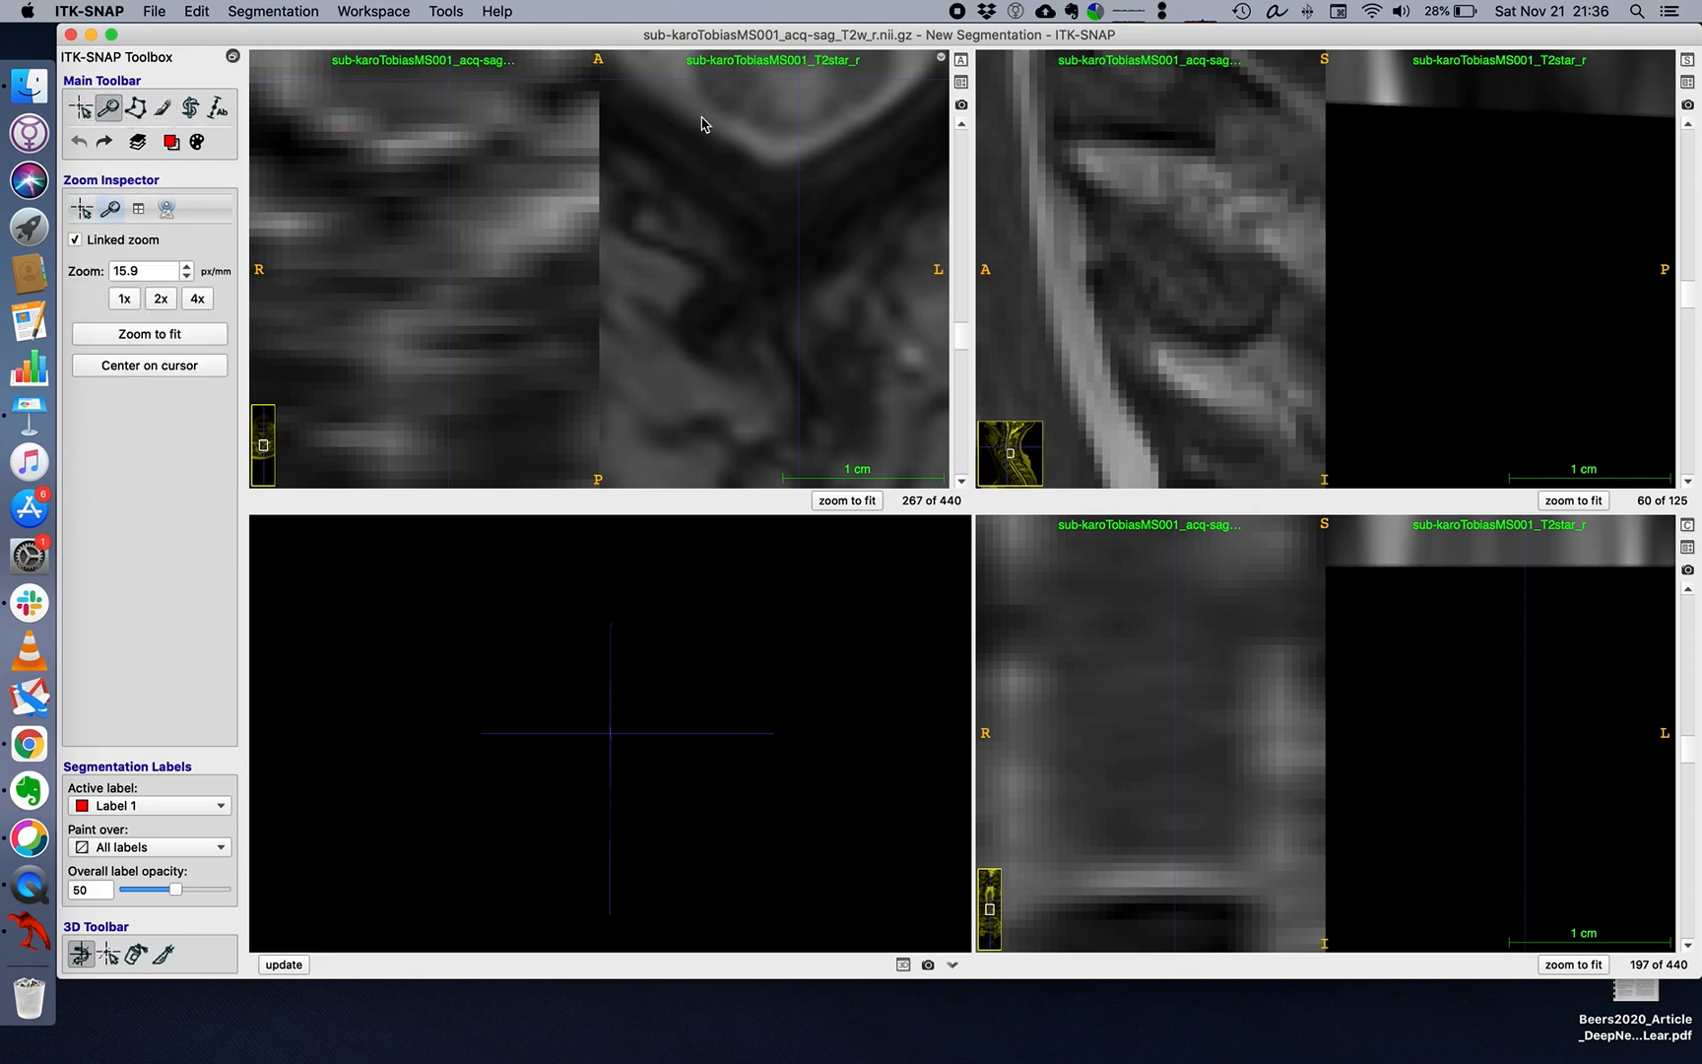
{"action": "left_click_drag", "start_coordinate": [733, 130], "coordinate": [778, 225]}
{"action": "scroll", "coordinate": [777, 219], "scroll_direction": "up", "scroll_amount": 3}
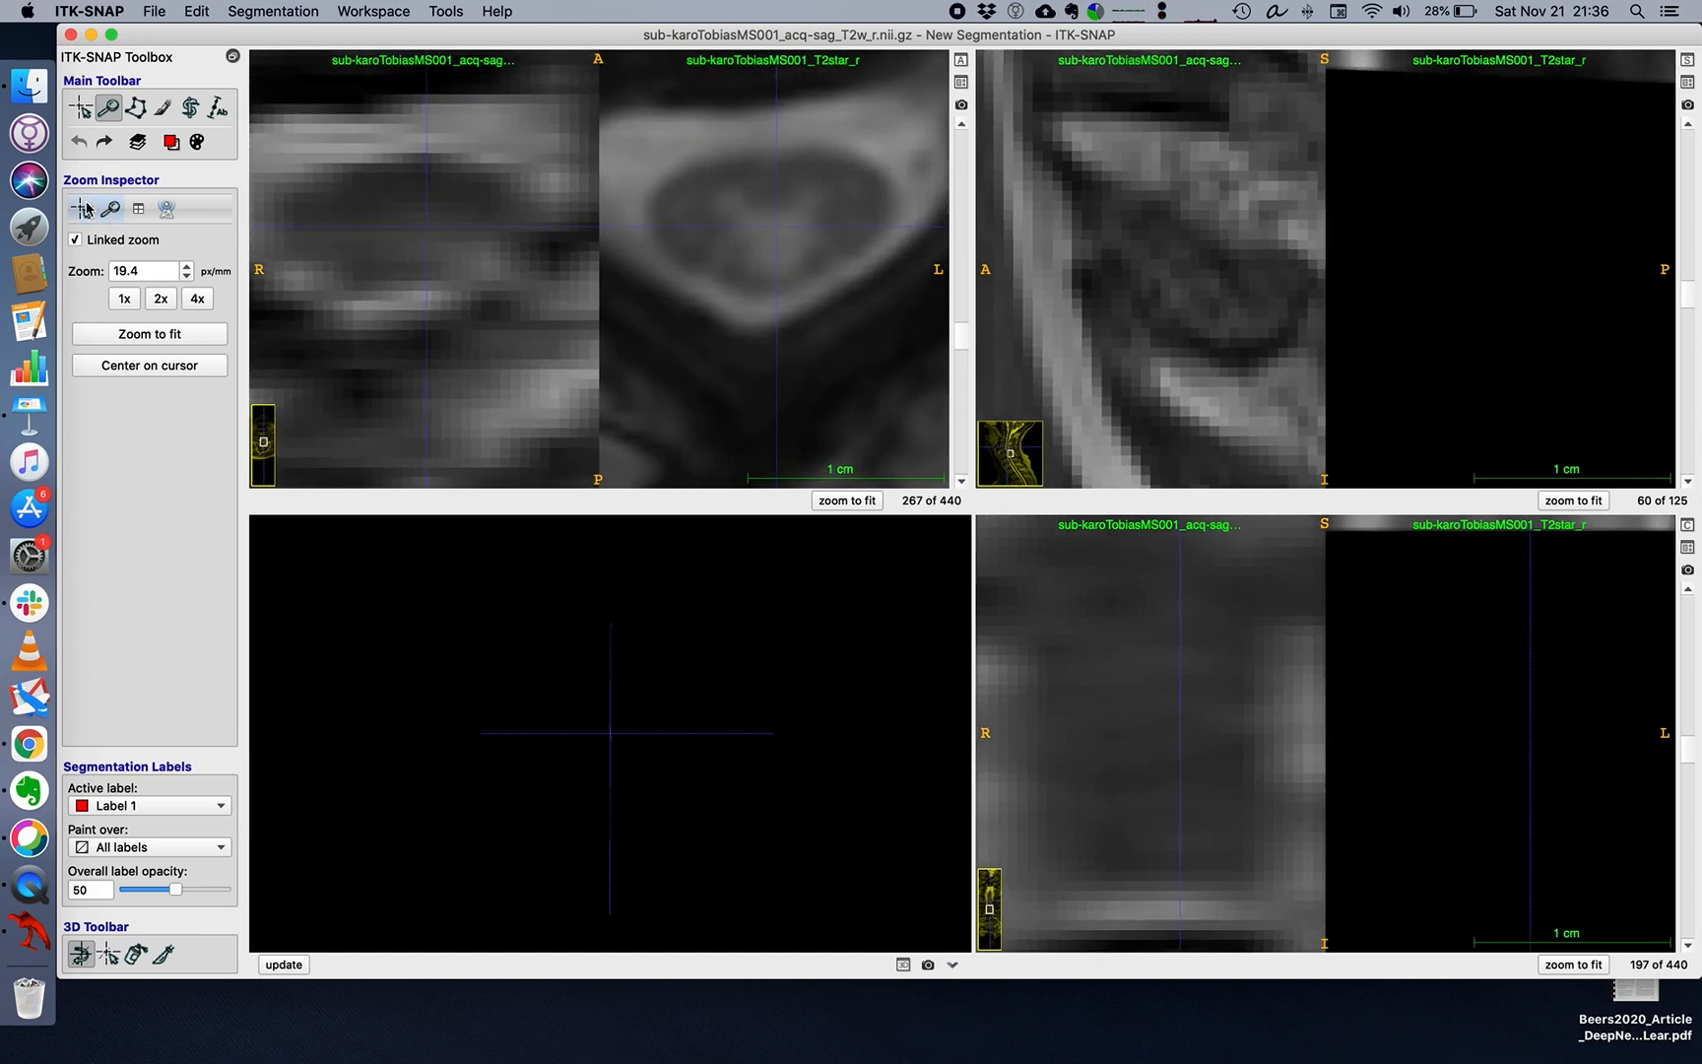
{"action": "left_click", "coordinate": [161, 118]}
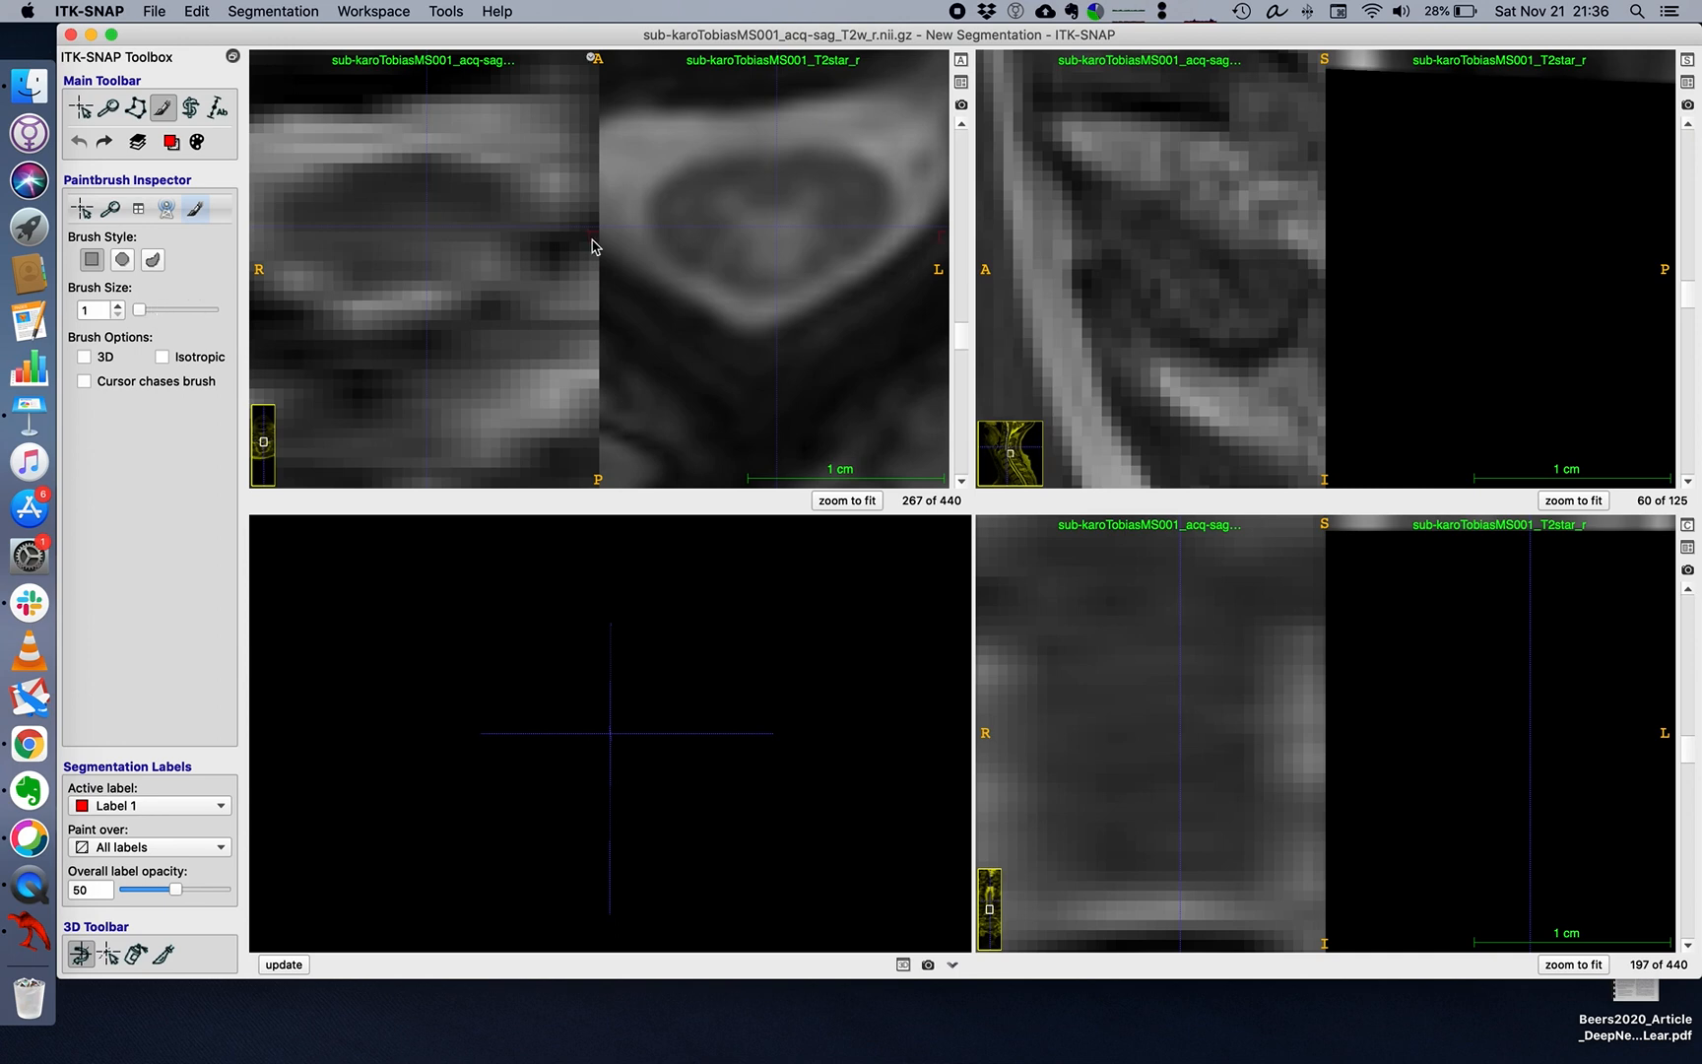
{"action": "mouse_move", "coordinate": [767, 231]}
{"action": "left_mouse_down"}
{"action": "mouse_move", "coordinate": [759, 258]}
{"action": "mouse_move", "coordinate": [783, 266]}
{"action": "mouse_move", "coordinate": [802, 227]}
{"action": "mouse_move", "coordinate": [774, 252]}
{"action": "mouse_move", "coordinate": [776, 232]}
{"action": "left_mouse_up"}
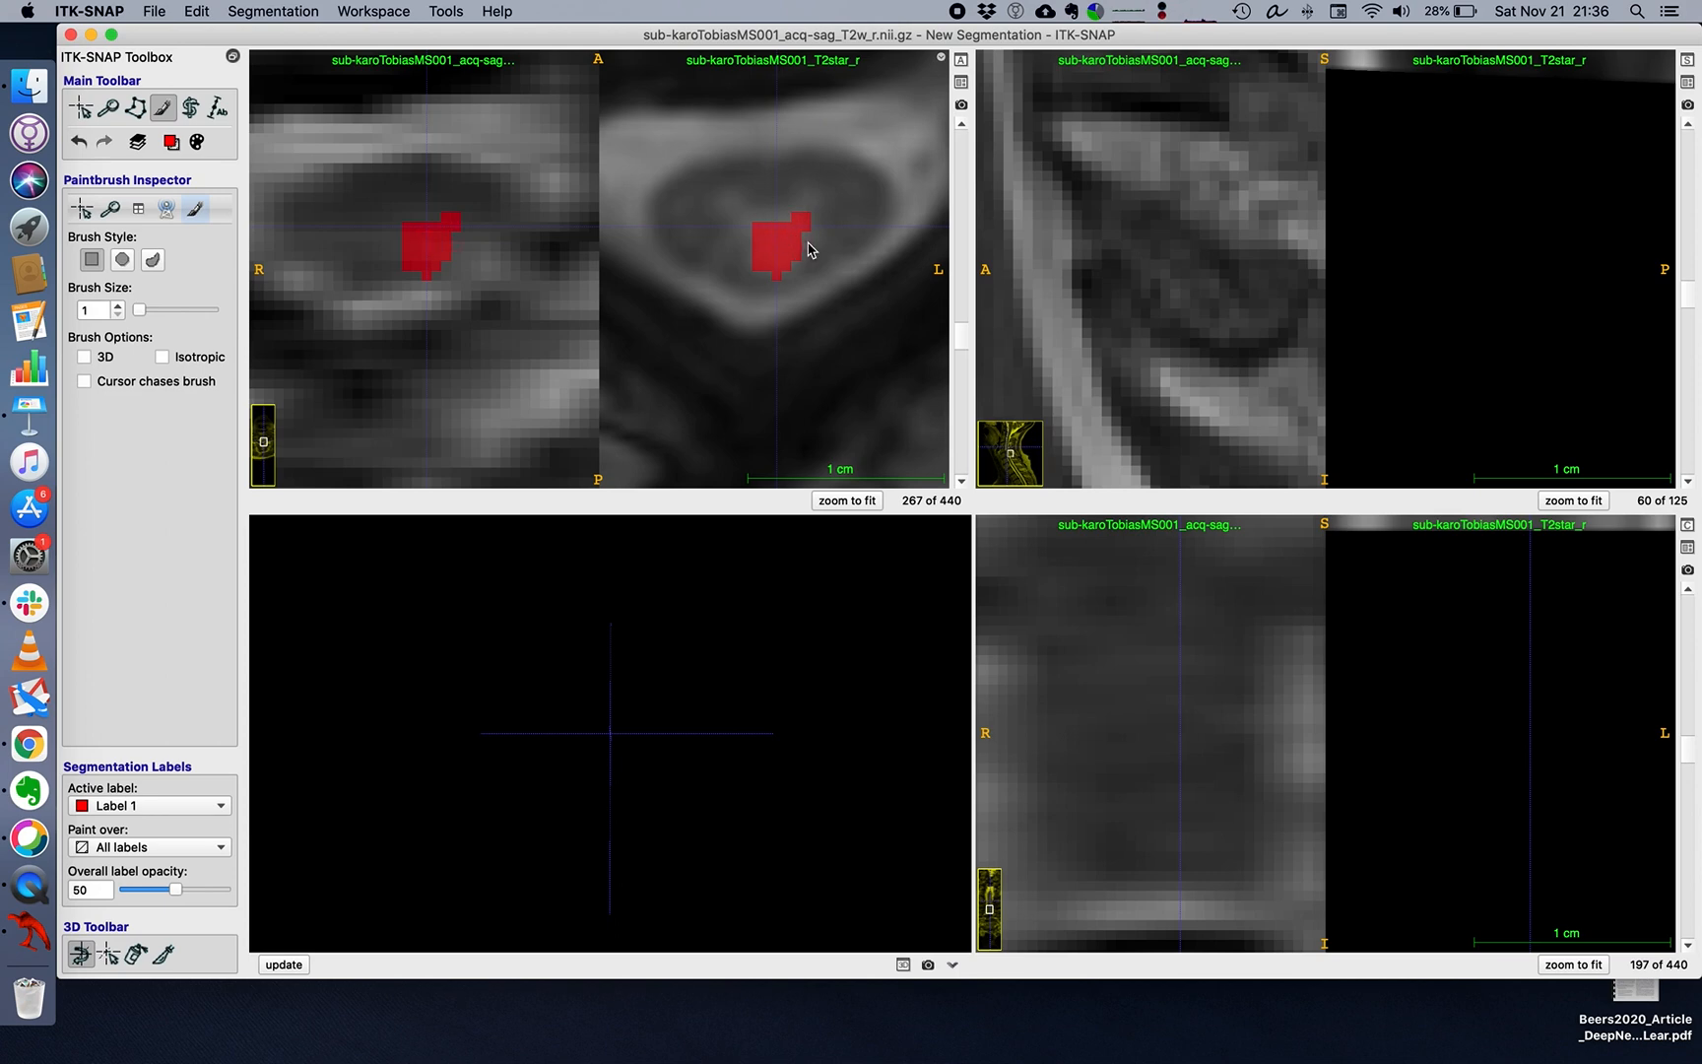
{"action": "key", "text": "s"}
{"action": "key", "text": "s"}
{"action": "key", "text": "s"}
{"action": "key", "text": "s"}
{"action": "key", "text": "s"}
{"action": "key", "text": "s"}
Paint the bright posterior cord area with Label 1 on axial slices 268 and 269 of the T2star image.
{"action": "left_click", "coordinate": [960, 481]}
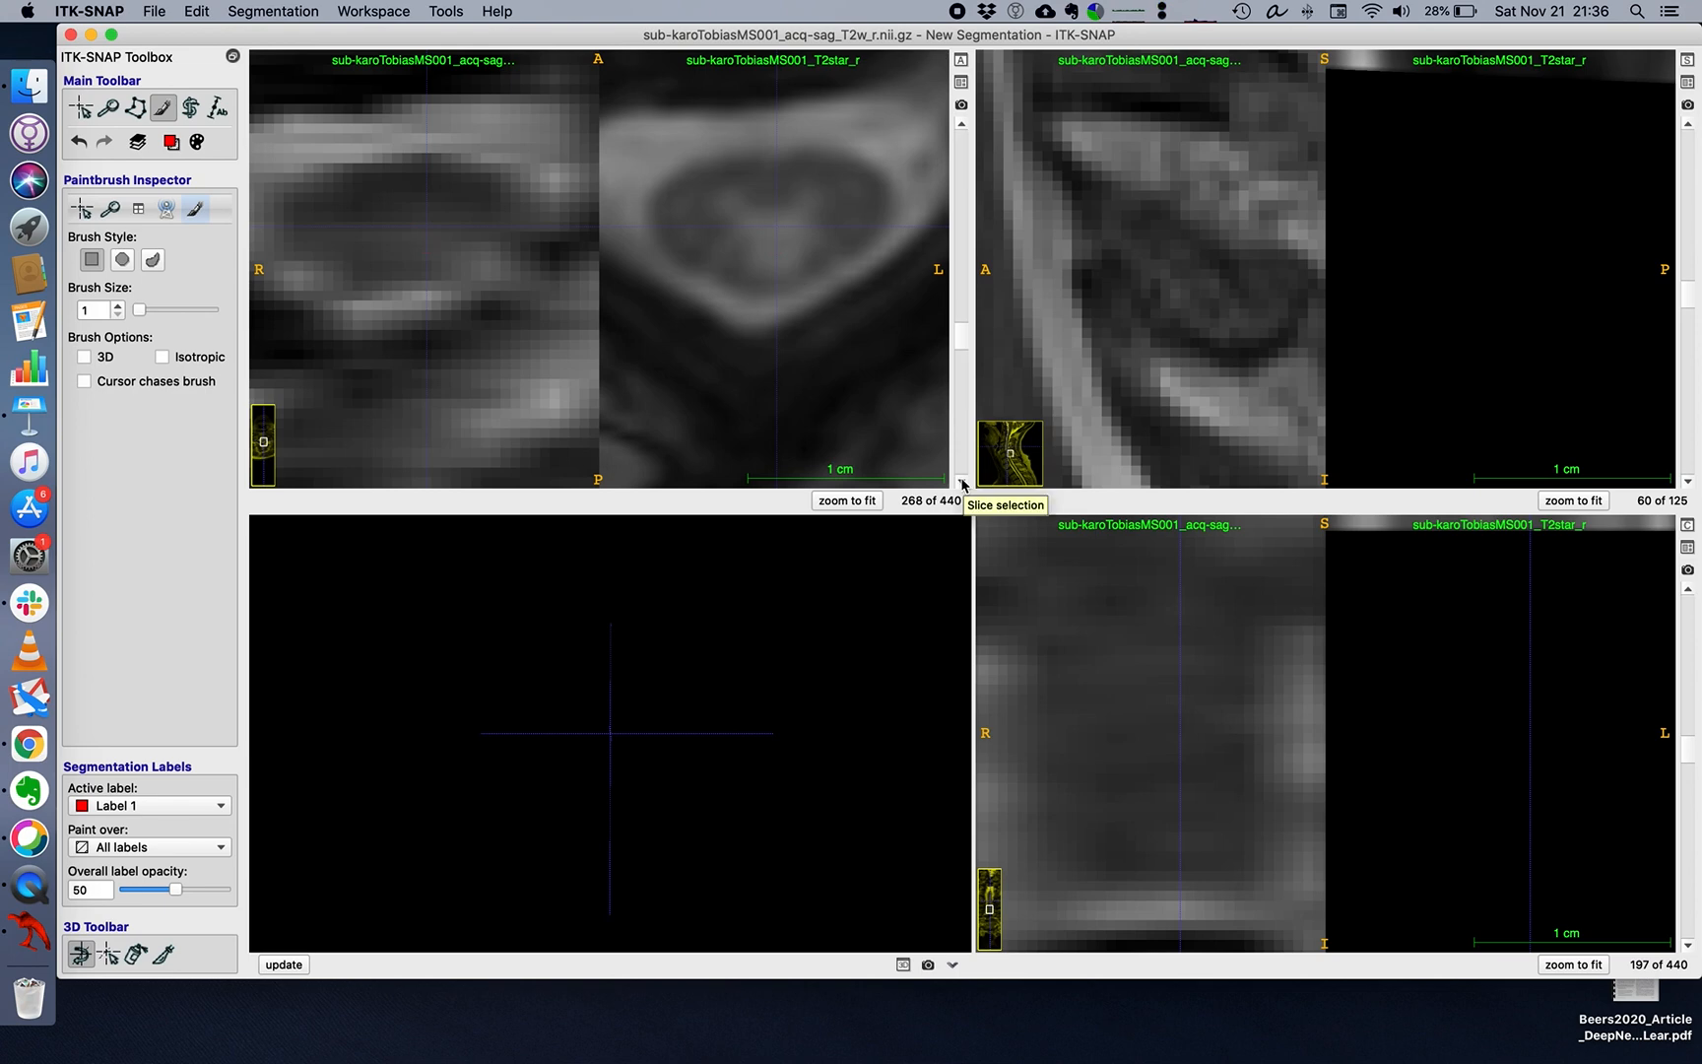
{"action": "left_click", "coordinate": [962, 125]}
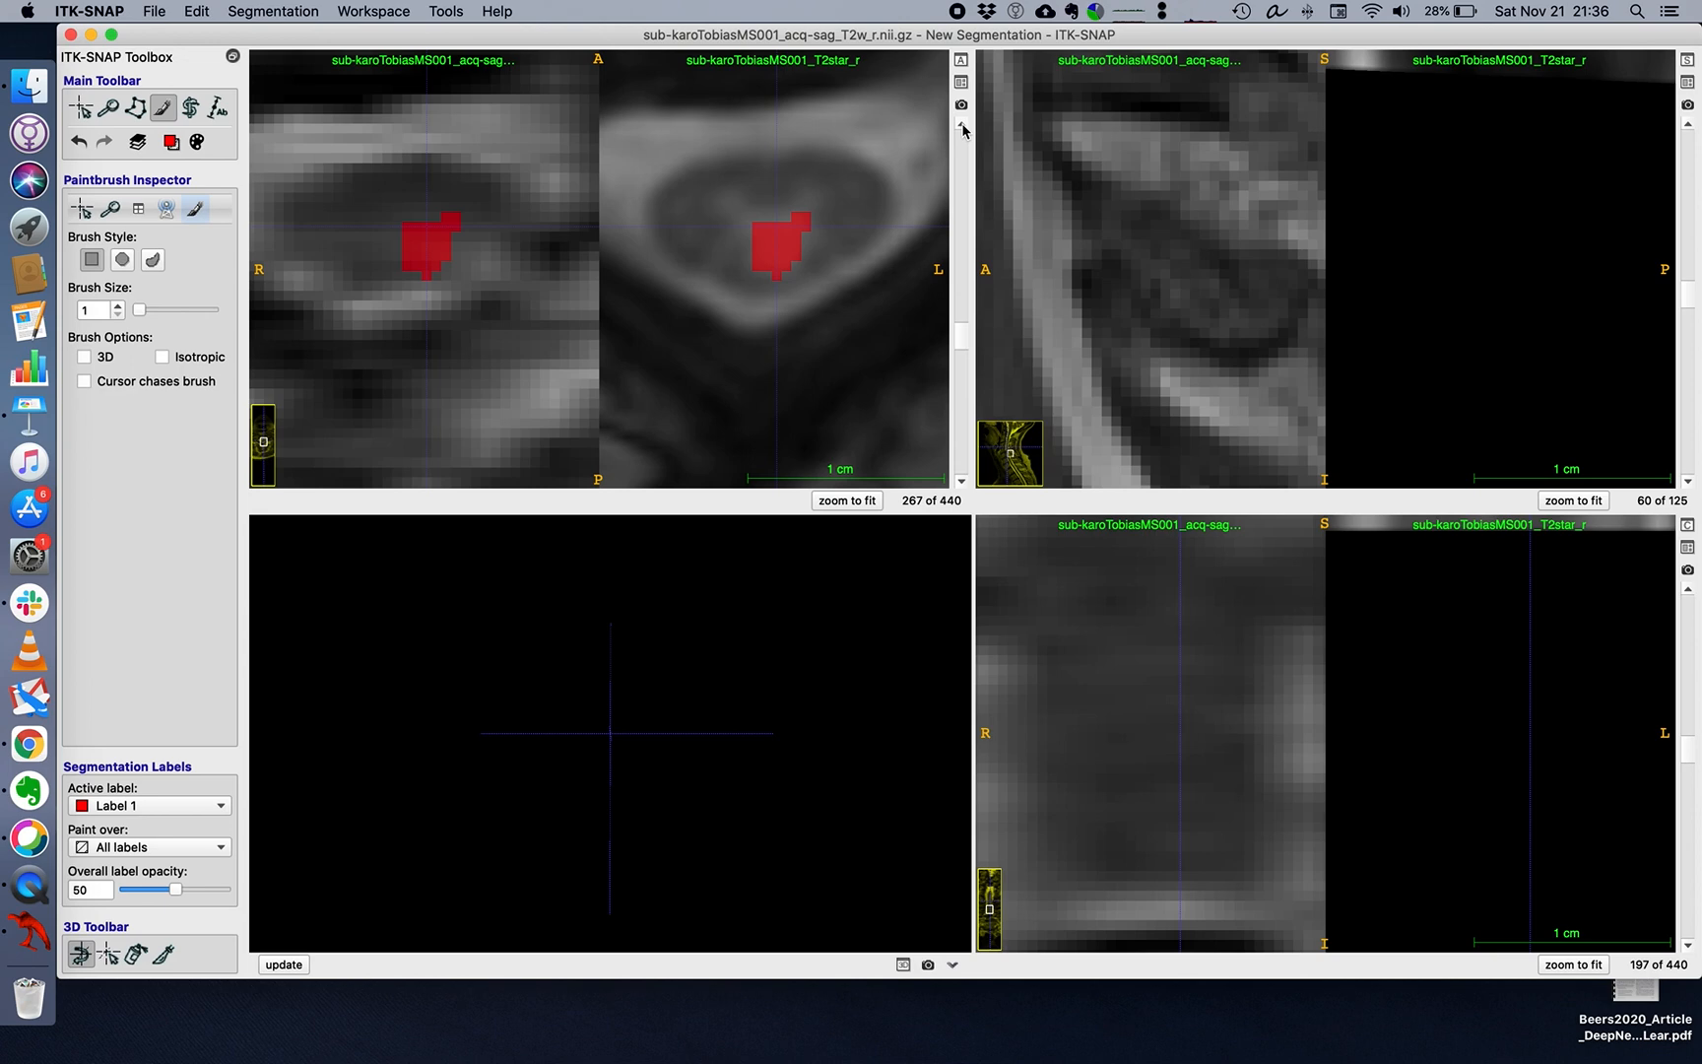
{"action": "left_click", "coordinate": [962, 480]}
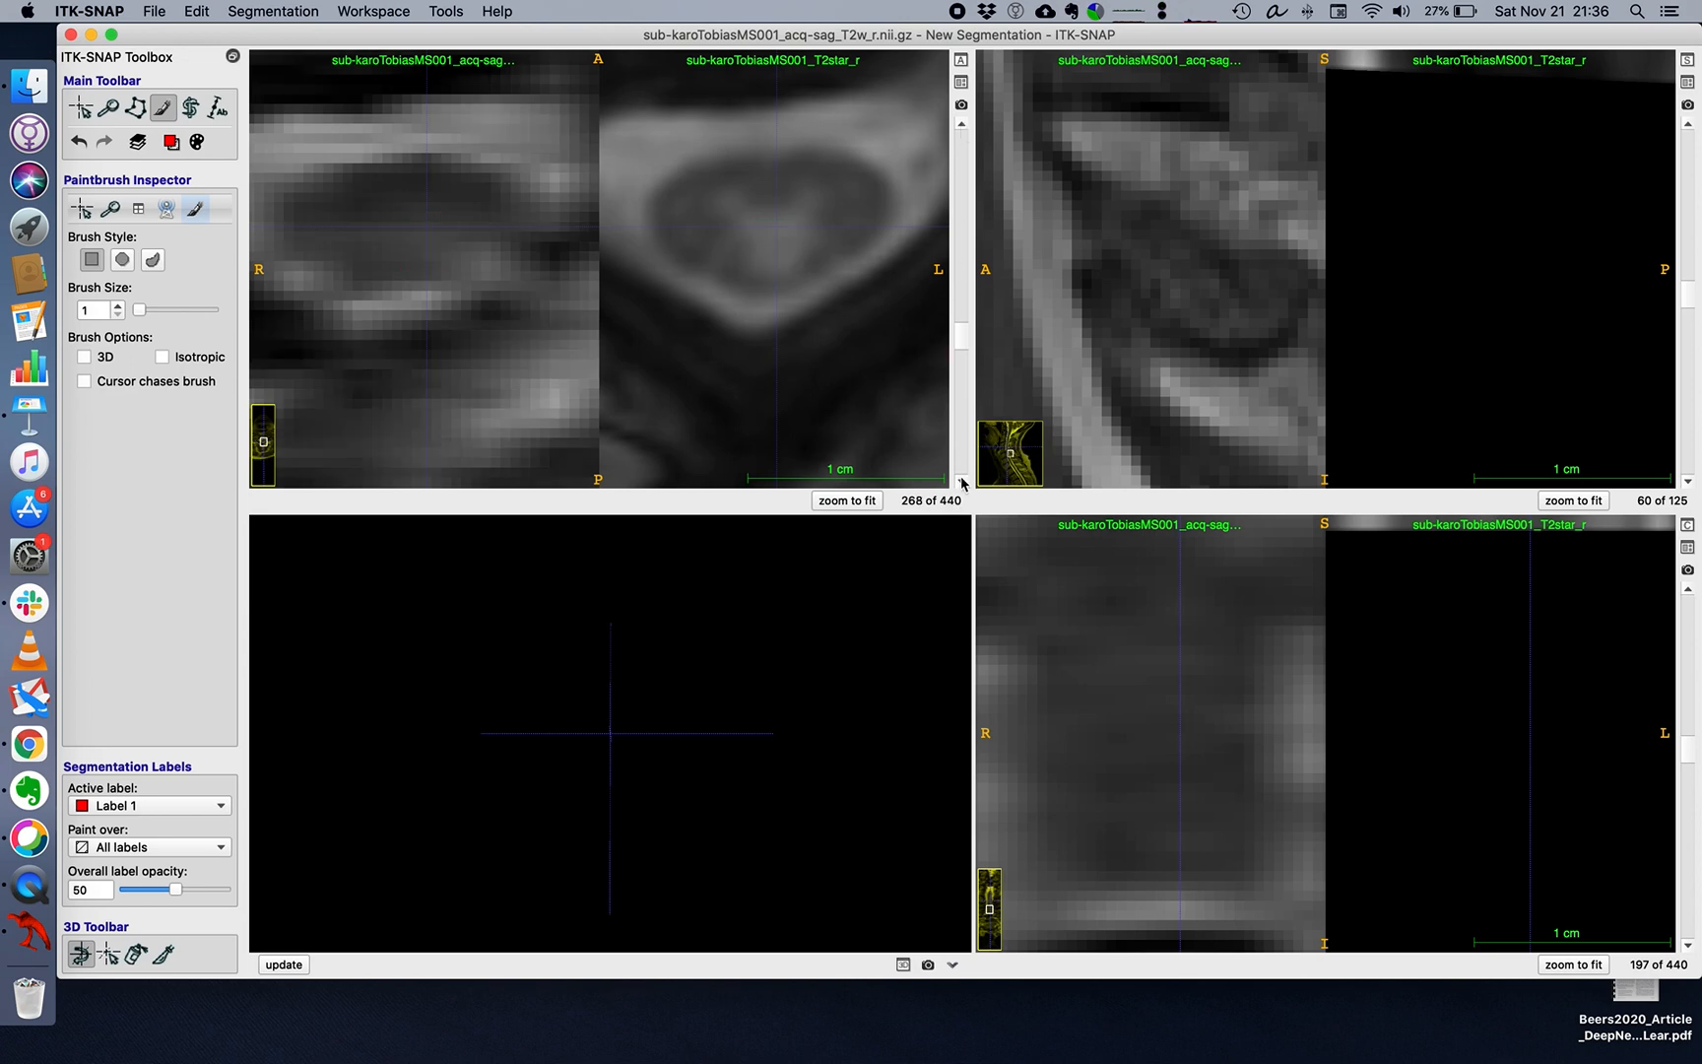
{"action": "mouse_move", "coordinate": [760, 231]}
{"action": "left_mouse_down"}
{"action": "mouse_move", "coordinate": [774, 276]}
{"action": "mouse_move", "coordinate": [806, 215]}
{"action": "mouse_move", "coordinate": [749, 231]}
{"action": "mouse_move", "coordinate": [790, 235]}
{"action": "mouse_move", "coordinate": [778, 264]}
{"action": "left_mouse_up"}
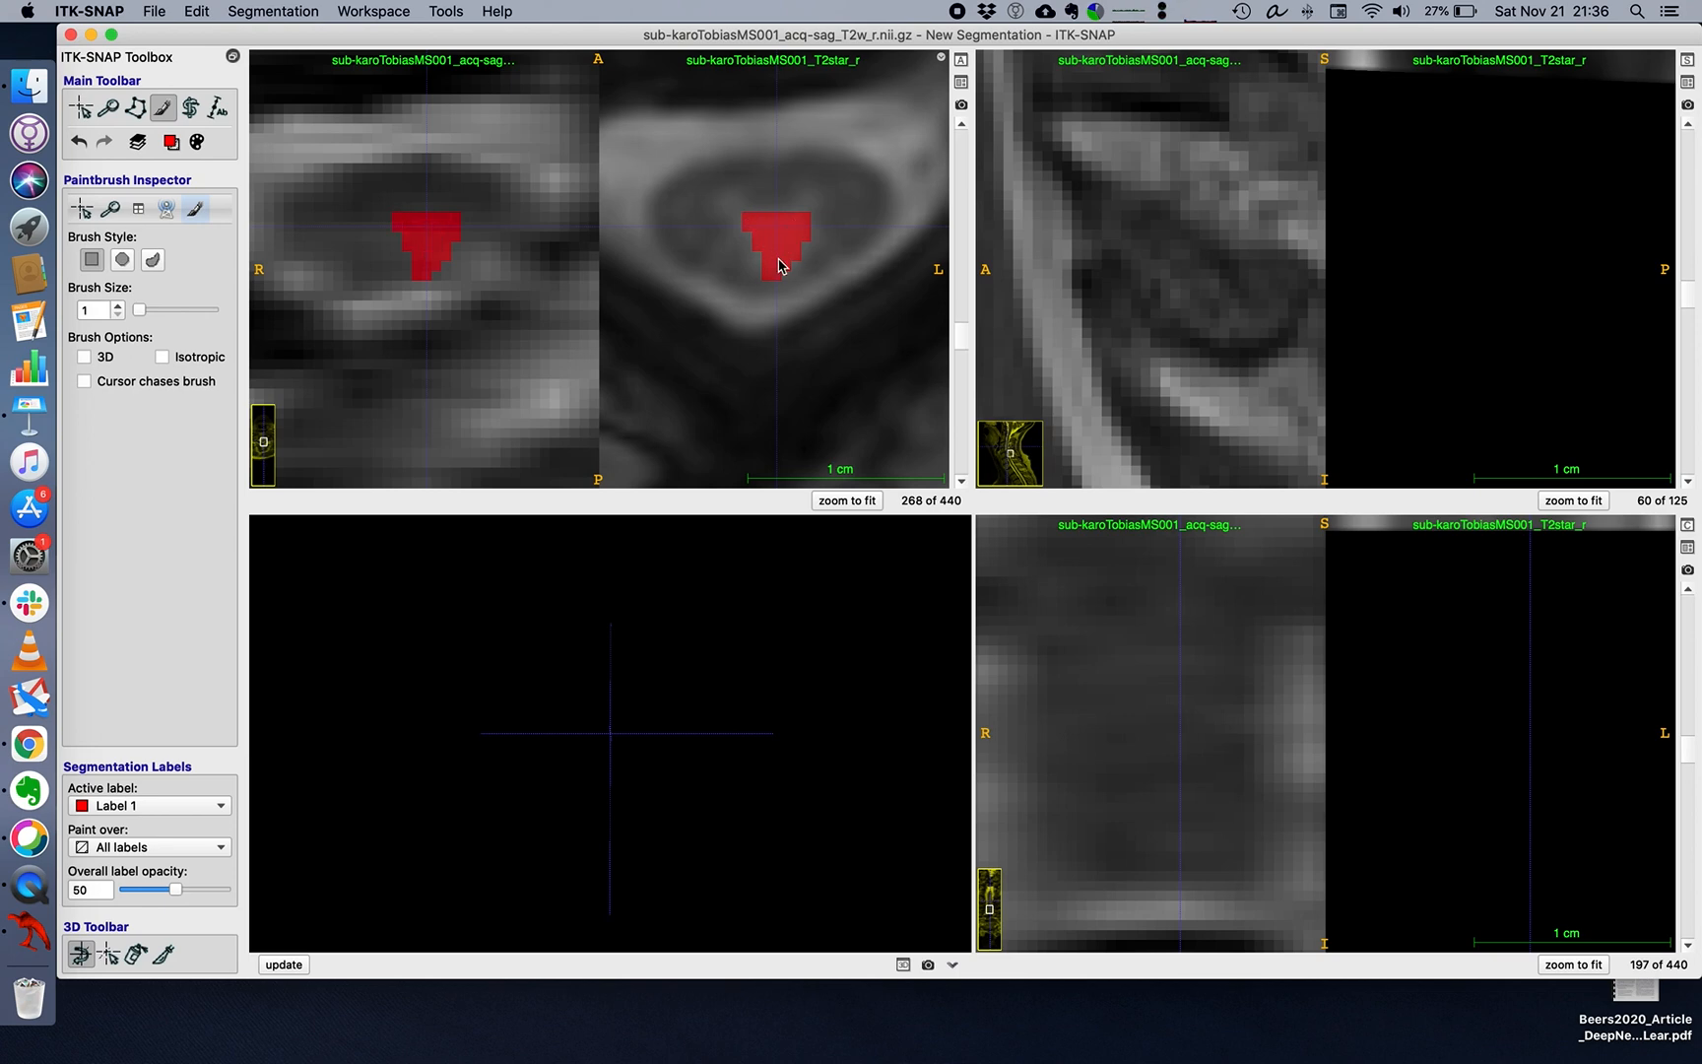
{"action": "left_click", "coordinate": [960, 481]}
{"action": "mouse_move", "coordinate": [747, 230]}
{"action": "left_mouse_down"}
{"action": "mouse_move", "coordinate": [788, 230]}
{"action": "mouse_move", "coordinate": [784, 276]}
{"action": "mouse_move", "coordinate": [756, 261]}
{"action": "mouse_move", "coordinate": [788, 248]}
{"action": "left_mouse_up"}
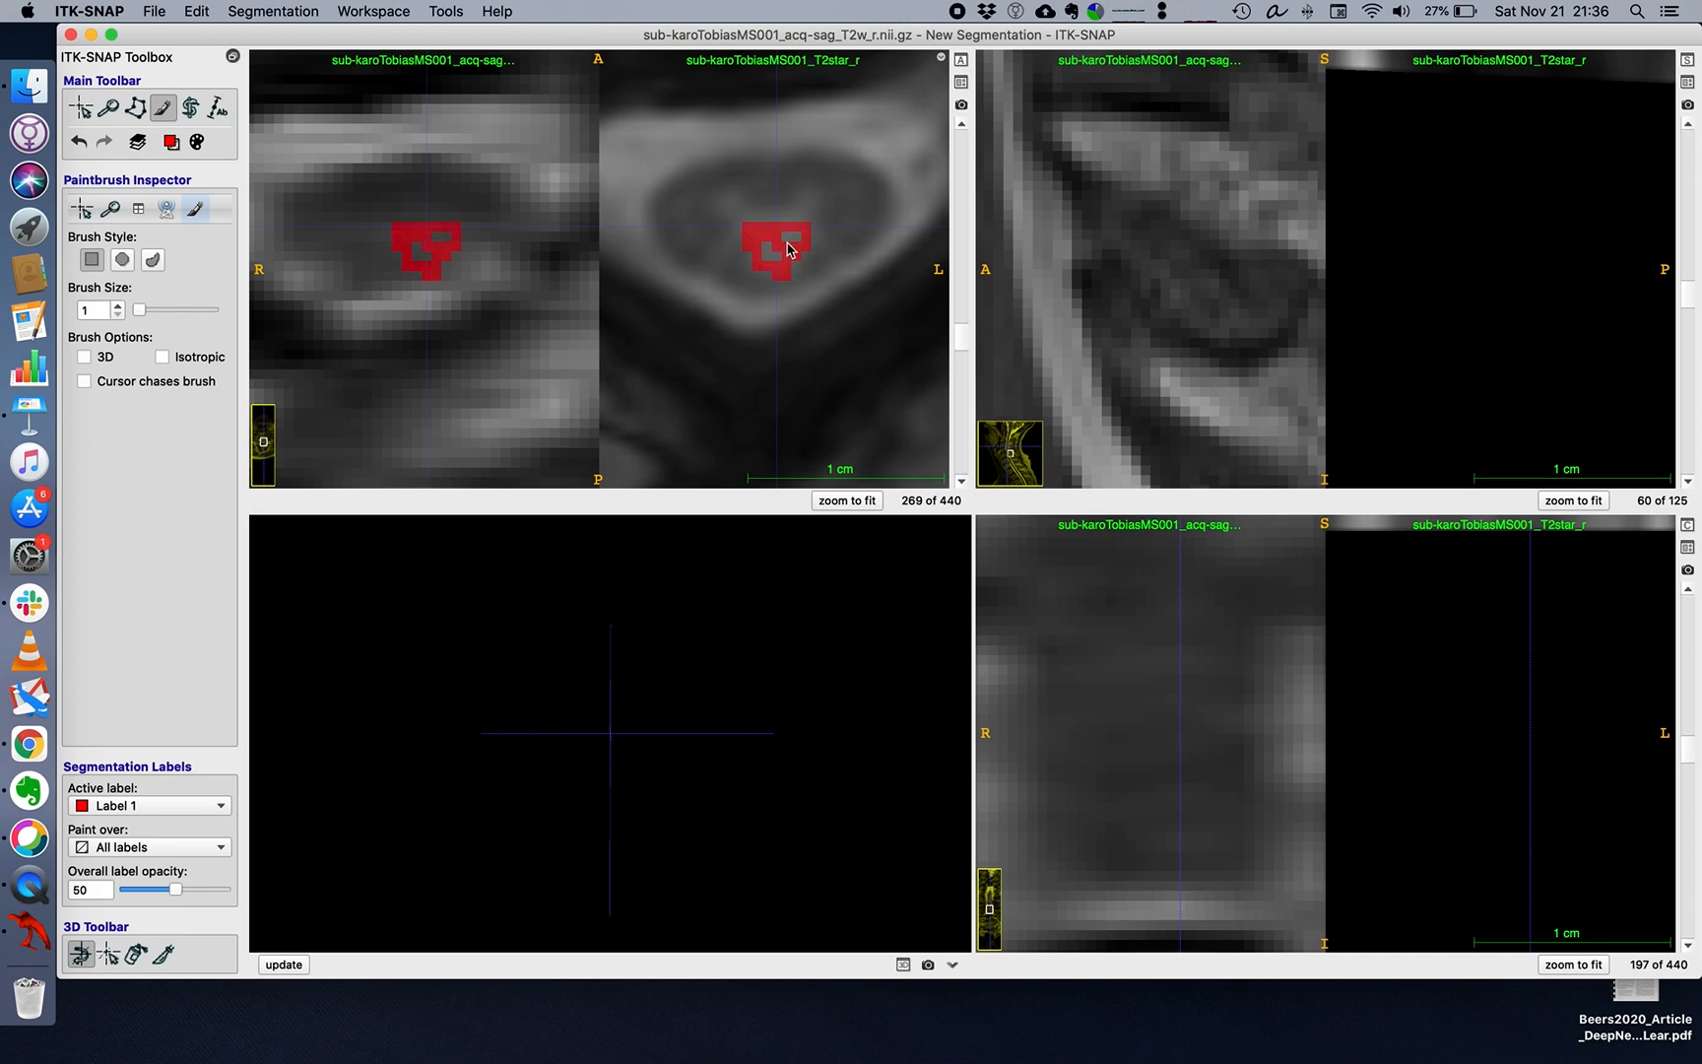
Continue the Label 1 mask over the posterior cord area on axial slices 270, 271 and 272.
{"action": "left_click", "coordinate": [960, 482]}
{"action": "mouse_move", "coordinate": [750, 225]}
{"action": "left_mouse_down"}
{"action": "mouse_move", "coordinate": [806, 227]}
{"action": "mouse_move", "coordinate": [798, 258]}
{"action": "mouse_move", "coordinate": [759, 265]}
{"action": "mouse_move", "coordinate": [764, 231]}
{"action": "mouse_move", "coordinate": [778, 262]}
{"action": "left_mouse_up"}
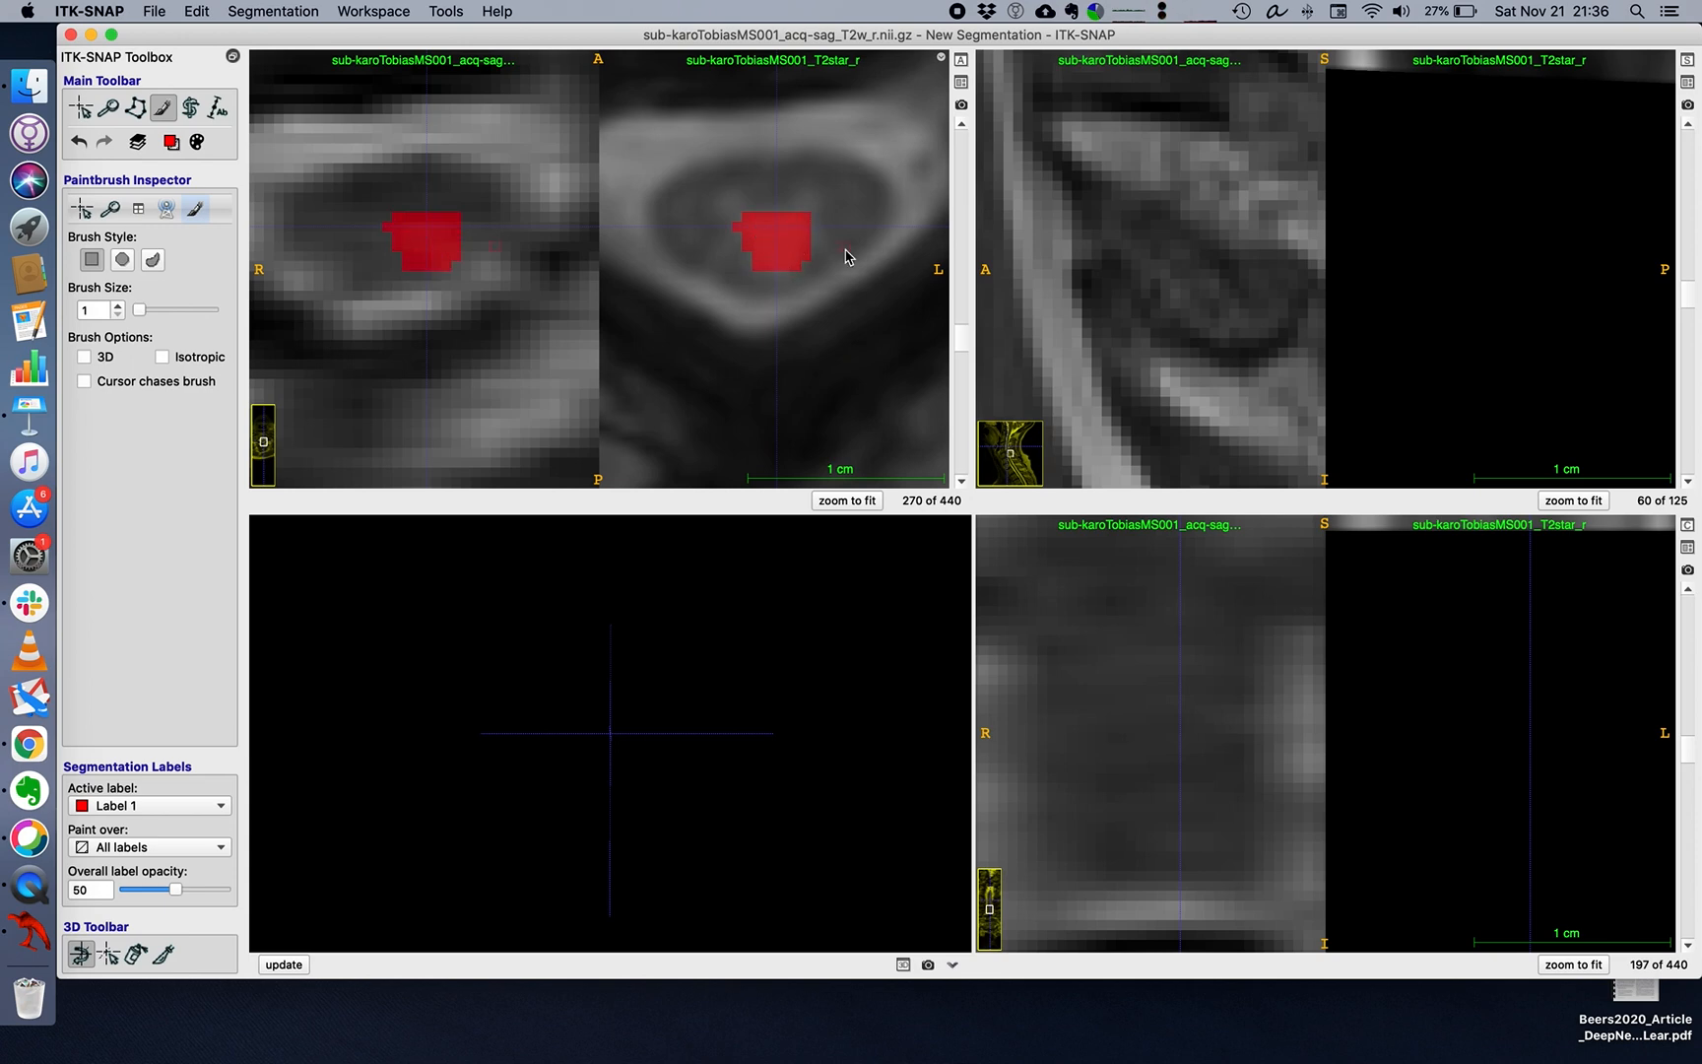
{"action": "left_click", "coordinate": [960, 480]}
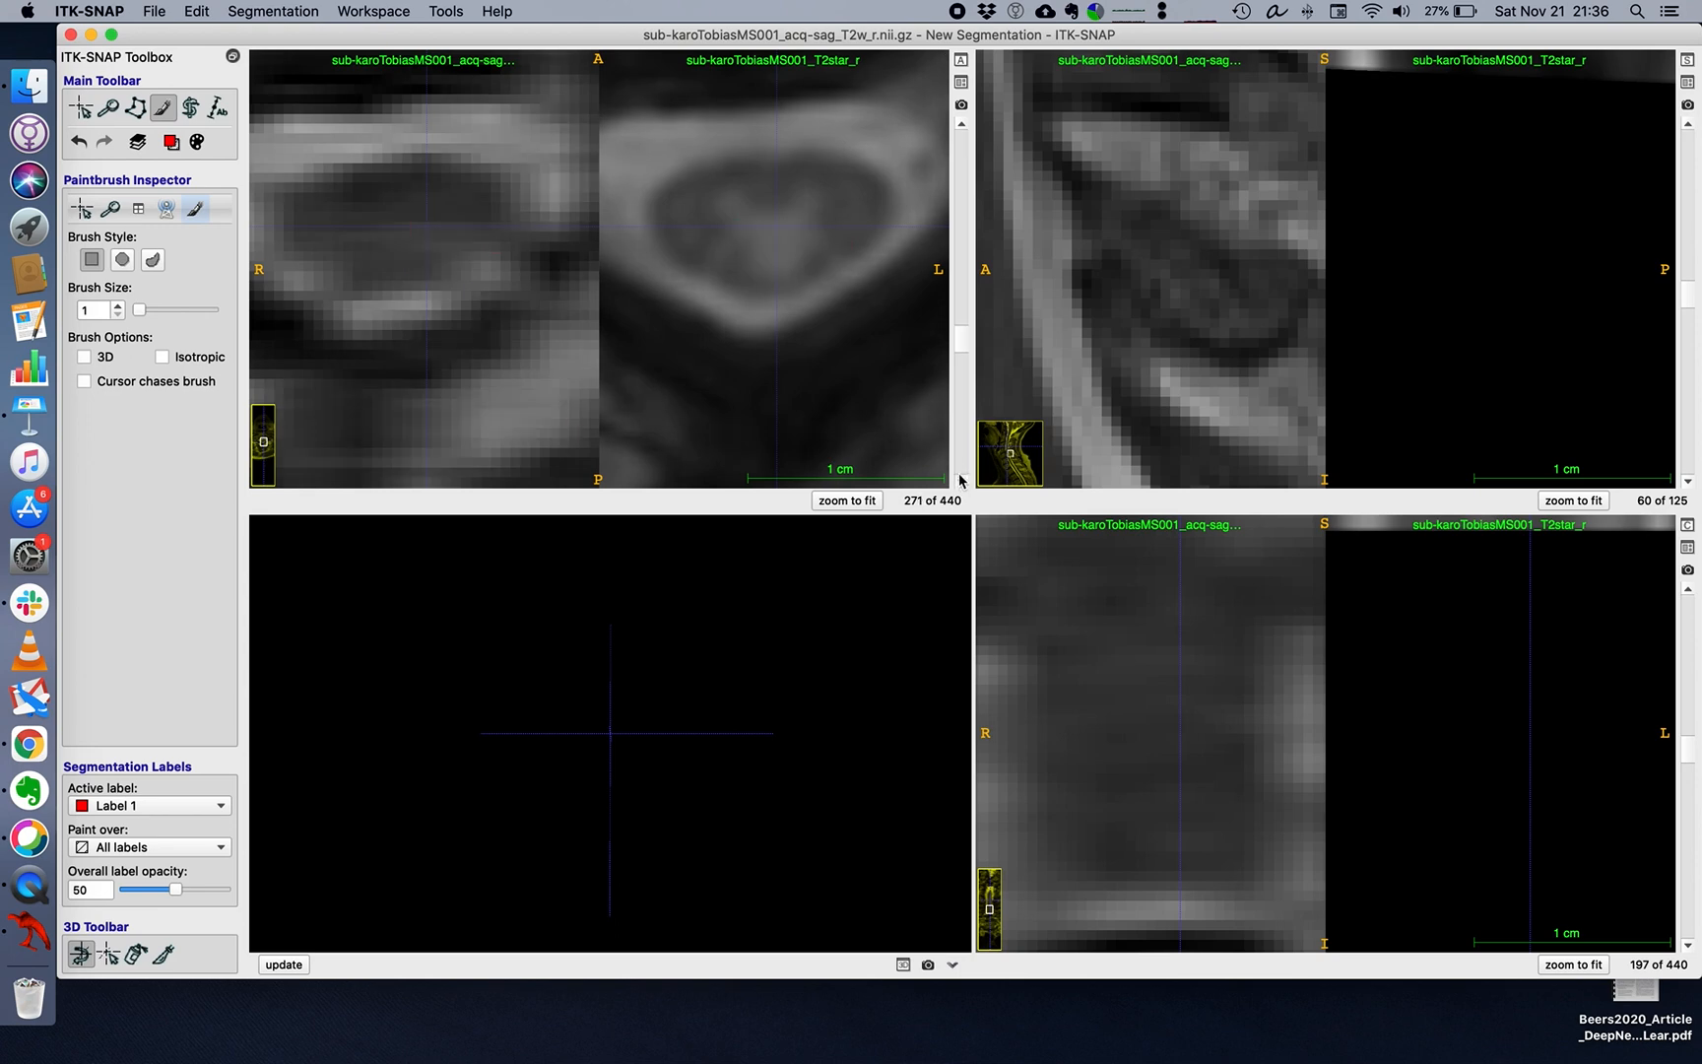
{"action": "mouse_move", "coordinate": [749, 227]}
{"action": "left_mouse_down"}
{"action": "mouse_move", "coordinate": [773, 266]}
{"action": "mouse_move", "coordinate": [796, 235]}
{"action": "mouse_move", "coordinate": [779, 237]}
{"action": "left_mouse_up"}
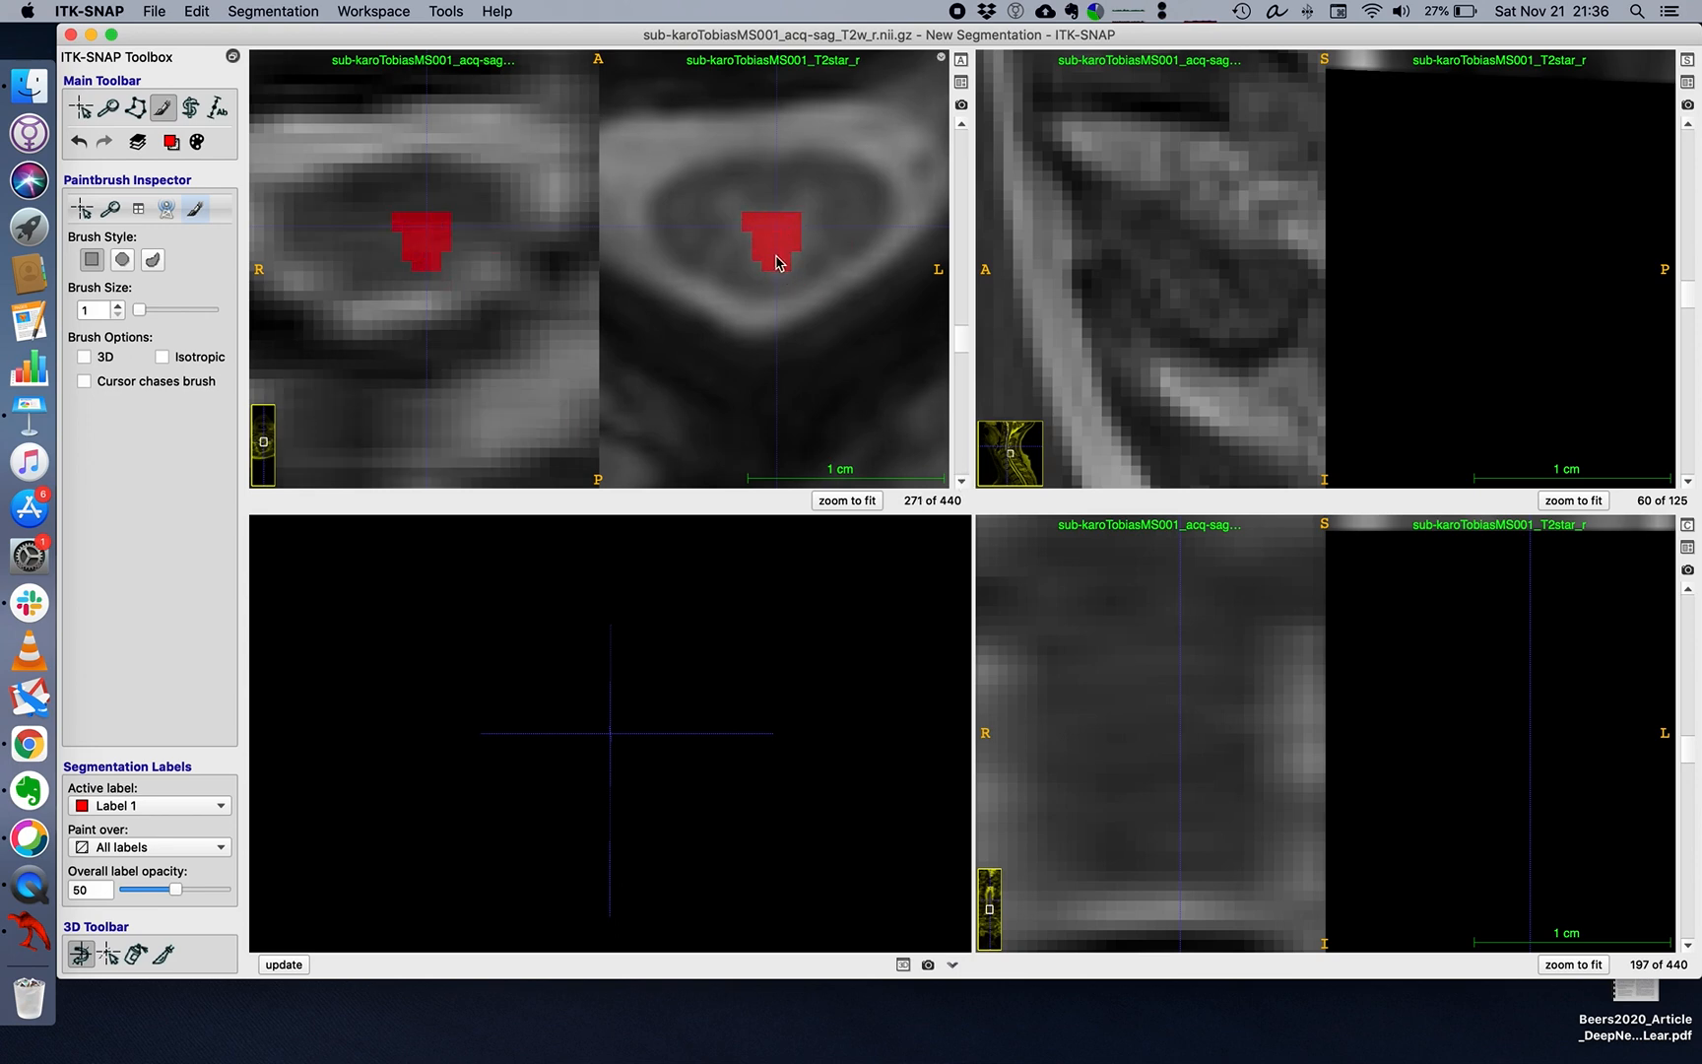
{"action": "left_click", "coordinate": [960, 480]}
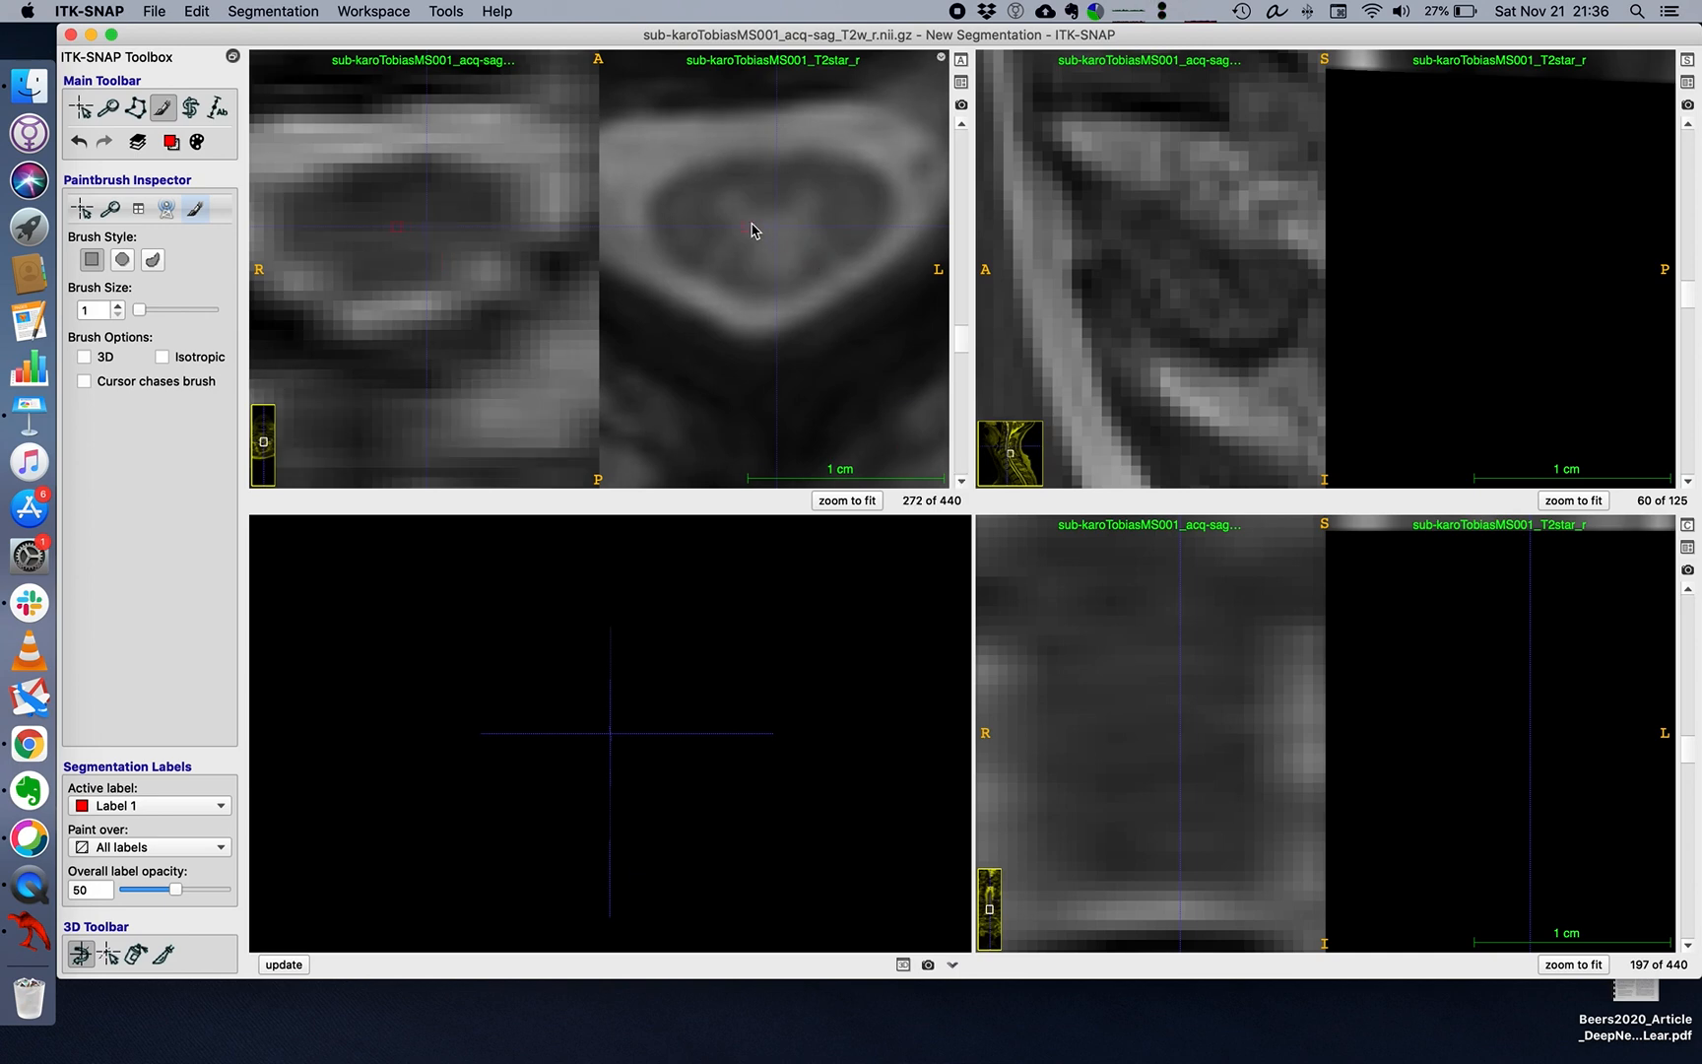
{"action": "mouse_move", "coordinate": [747, 227]}
{"action": "left_mouse_down"}
{"action": "mouse_move", "coordinate": [761, 260]}
{"action": "mouse_move", "coordinate": [759, 227]}
{"action": "mouse_move", "coordinate": [773, 236]}
{"action": "left_mouse_up"}
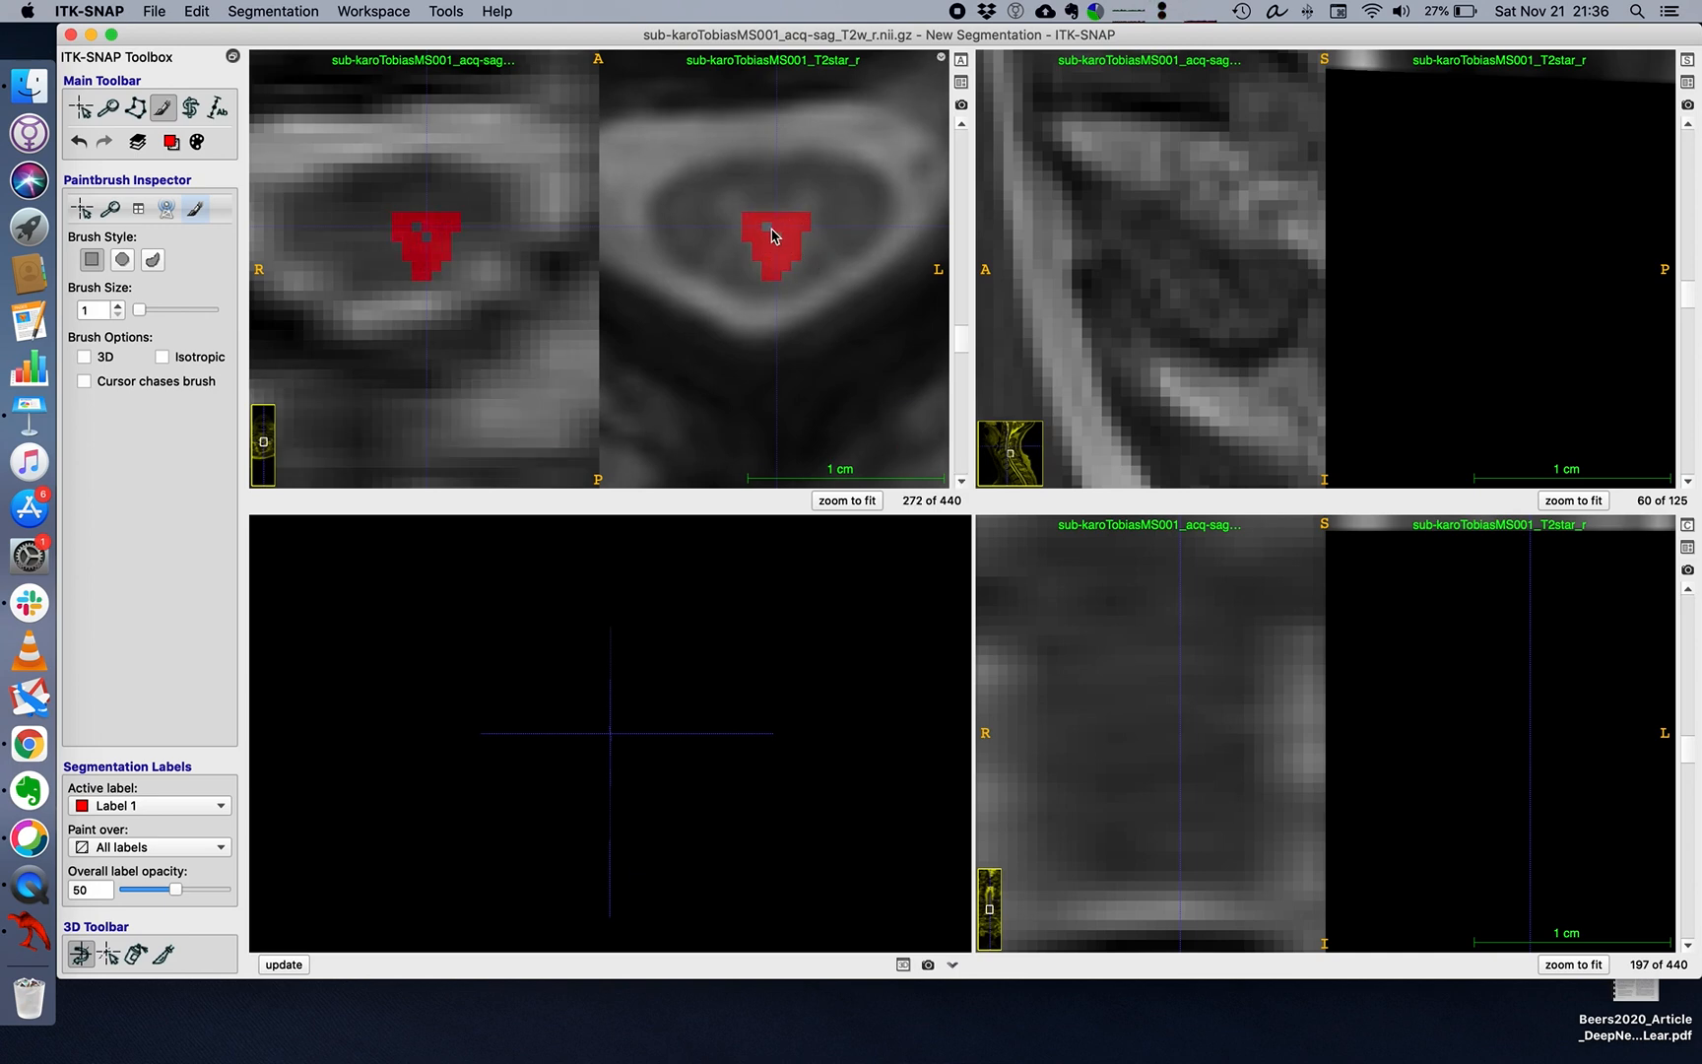
Paint the posterior cord area with Label 1 on axial slices 273 and 274, then toggle the overlay to check it.
{"action": "left_click", "coordinate": [960, 481]}
{"action": "mouse_move", "coordinate": [755, 235]}
{"action": "left_mouse_down"}
{"action": "mouse_move", "coordinate": [758, 268]}
{"action": "mouse_move", "coordinate": [788, 278]}
{"action": "mouse_move", "coordinate": [802, 239]}
{"action": "mouse_move", "coordinate": [778, 246]}
{"action": "left_mouse_up"}
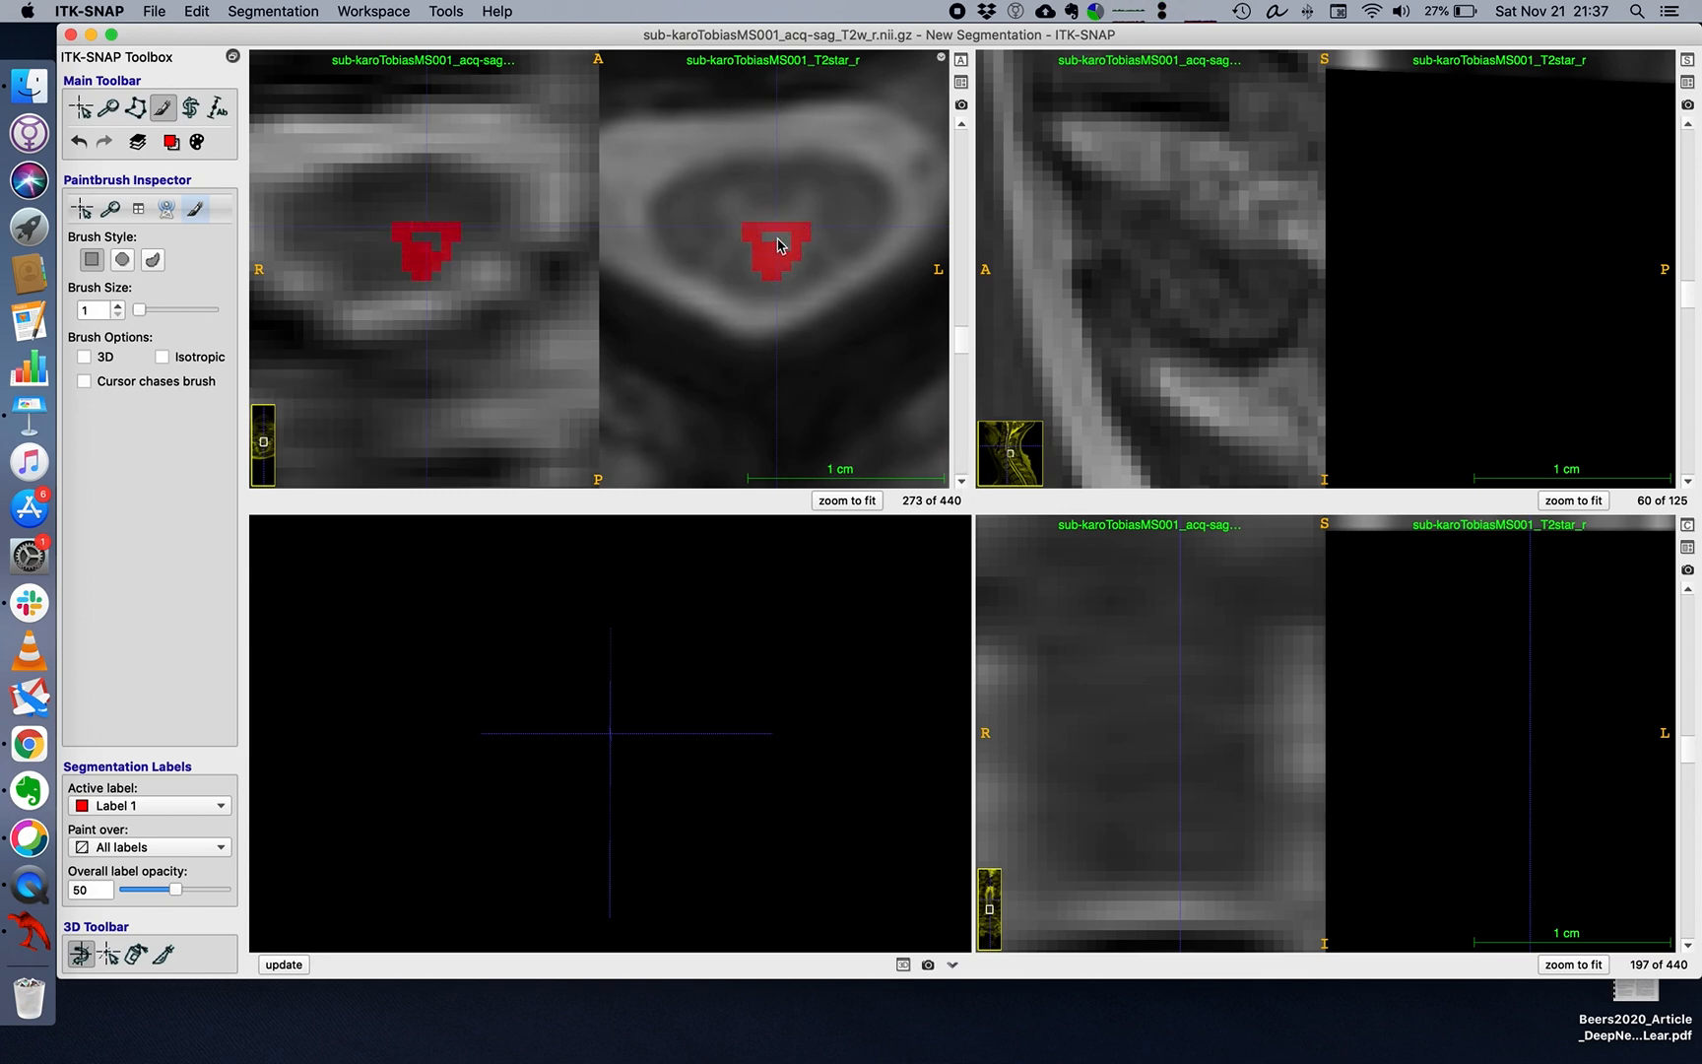
{"action": "left_click", "coordinate": [960, 481]}
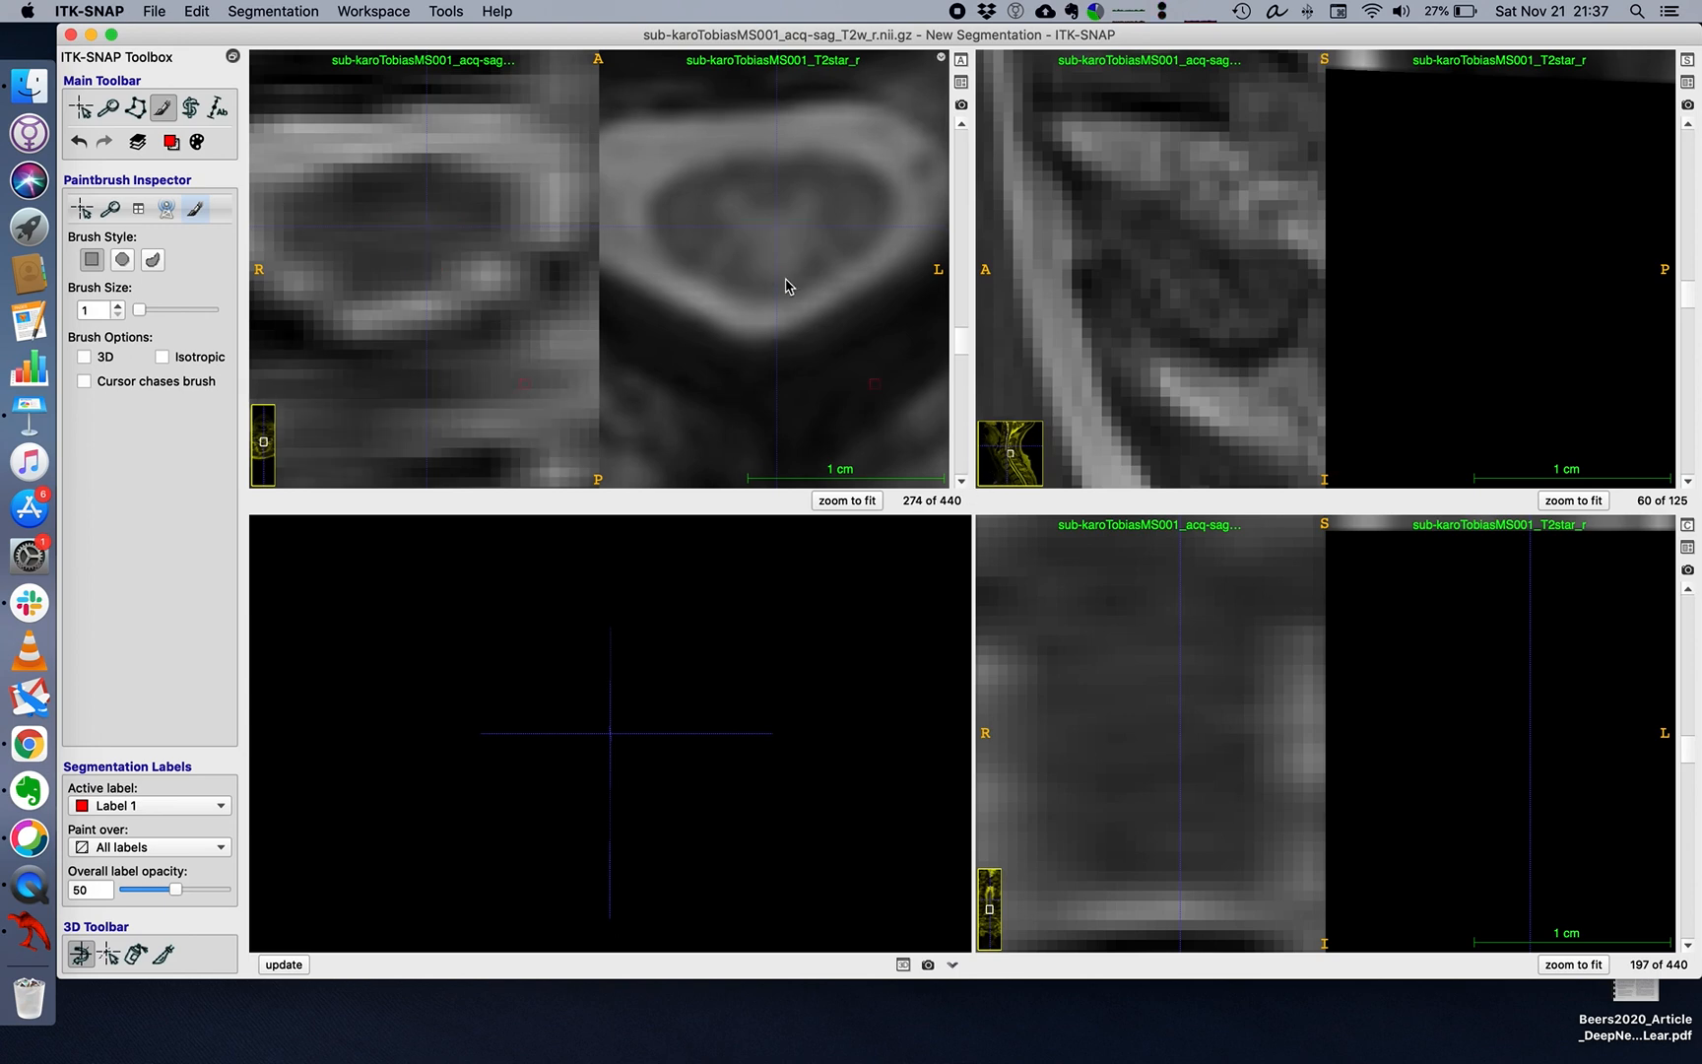
{"action": "mouse_move", "coordinate": [759, 234]}
{"action": "left_mouse_down"}
{"action": "mouse_move", "coordinate": [763, 266]}
{"action": "mouse_move", "coordinate": [794, 258]}
{"action": "mouse_move", "coordinate": [766, 258]}
{"action": "mouse_move", "coordinate": [770, 236]}
{"action": "mouse_move", "coordinate": [774, 264]}
{"action": "left_mouse_up"}
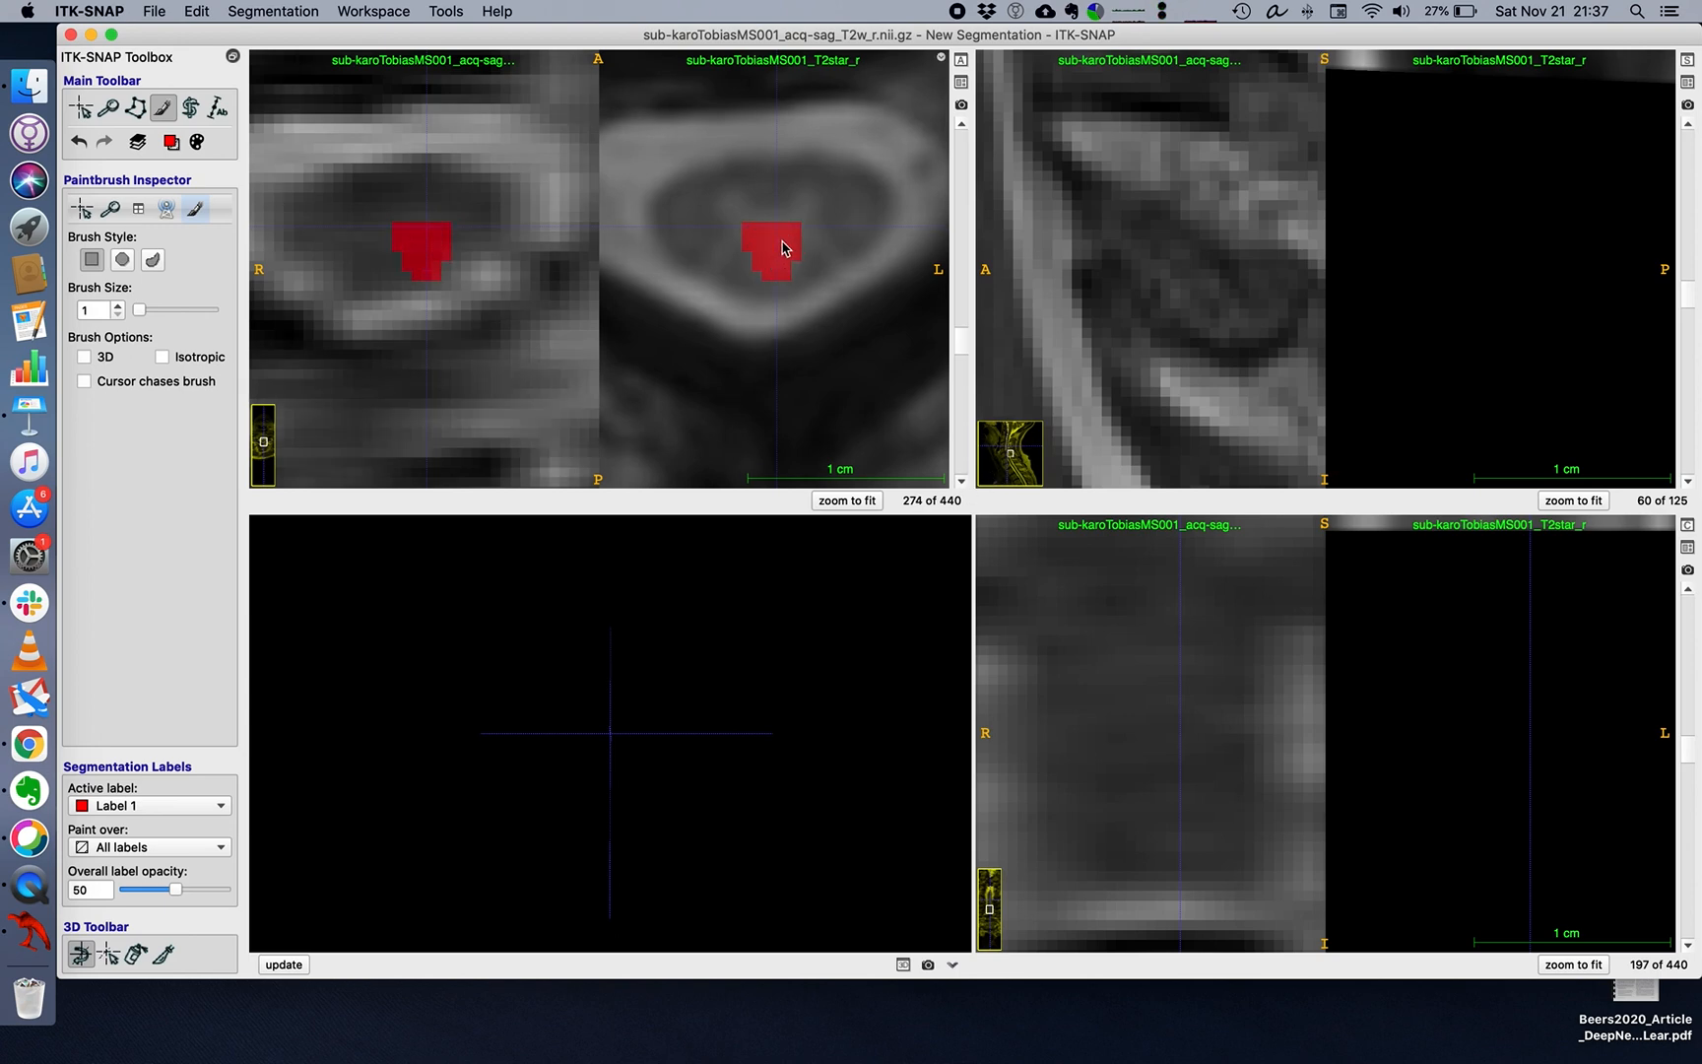
{"action": "key", "text": "s"}
{"action": "key", "text": "s"}
Place the crosshair in the painted mask and examine its extent in the axial, coronal and sagittal views of both images.
{"action": "left_click", "coordinate": [86, 112]}
{"action": "left_click_drag", "start_coordinate": [406, 236], "coordinate": [427, 240]}
{"action": "scroll", "coordinate": [1133, 692], "scroll_direction": "down", "scroll_amount": 4}
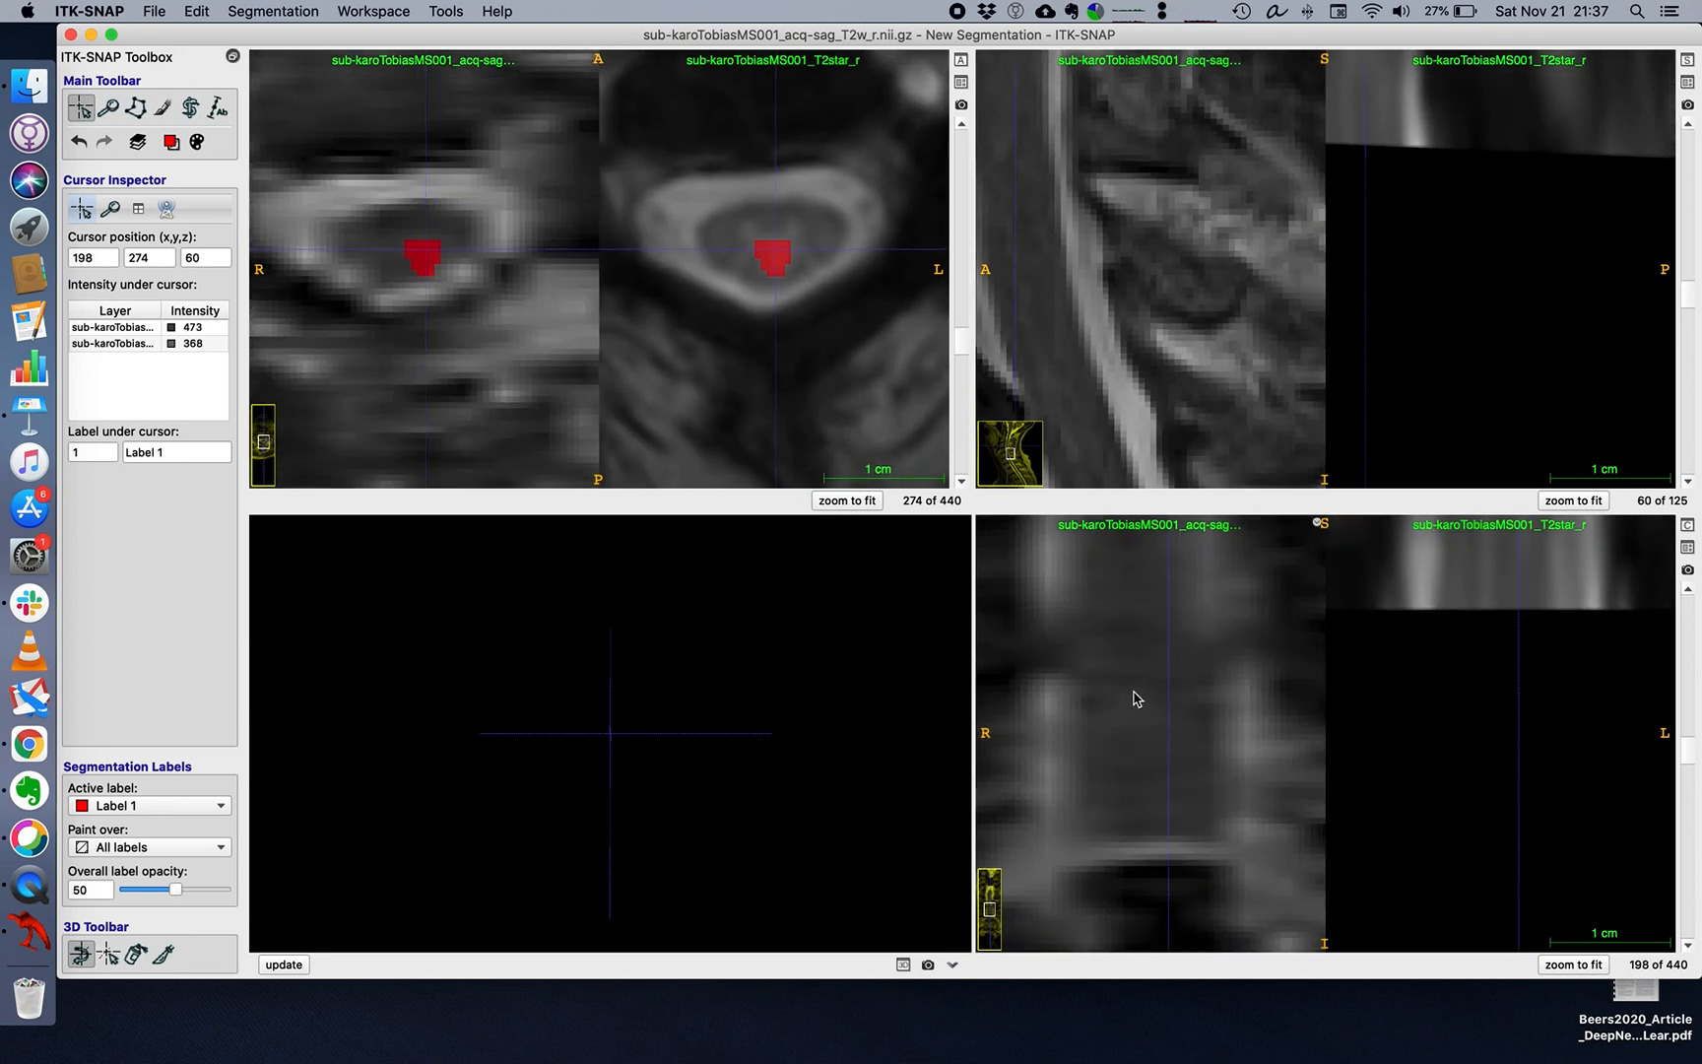
{"action": "scroll", "coordinate": [1132, 698], "scroll_direction": "down", "scroll_amount": 5}
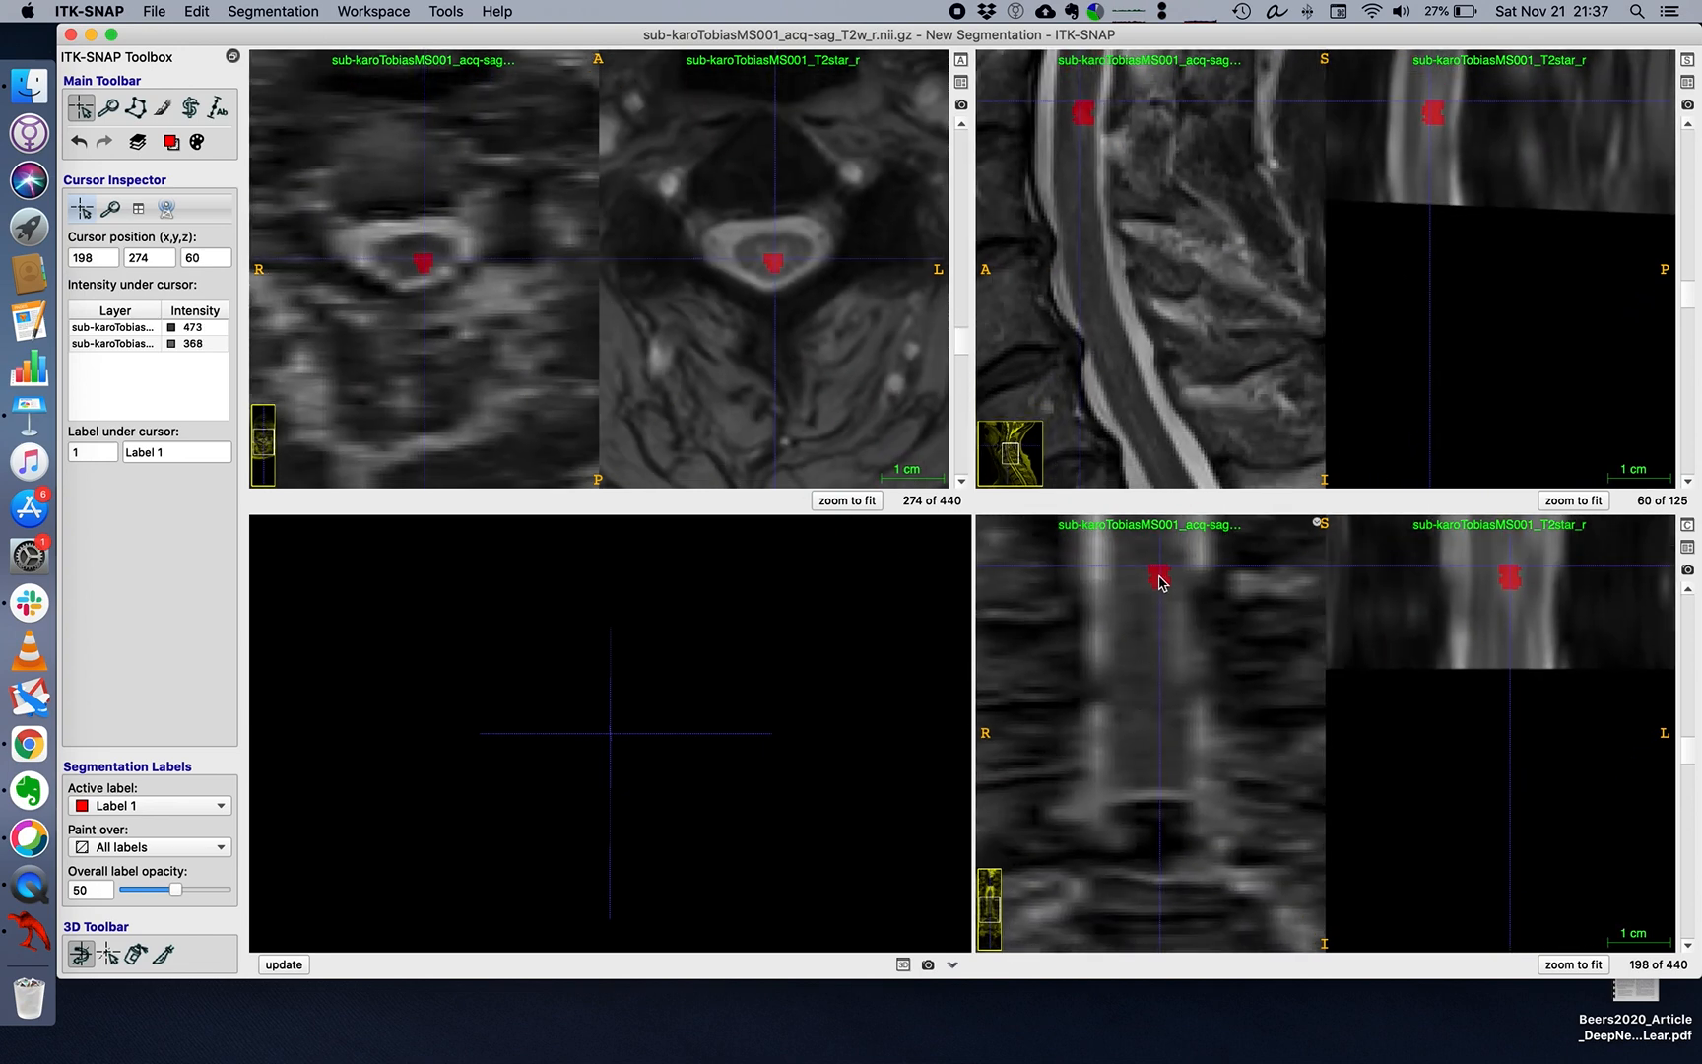
{"action": "left_click", "coordinate": [110, 109]}
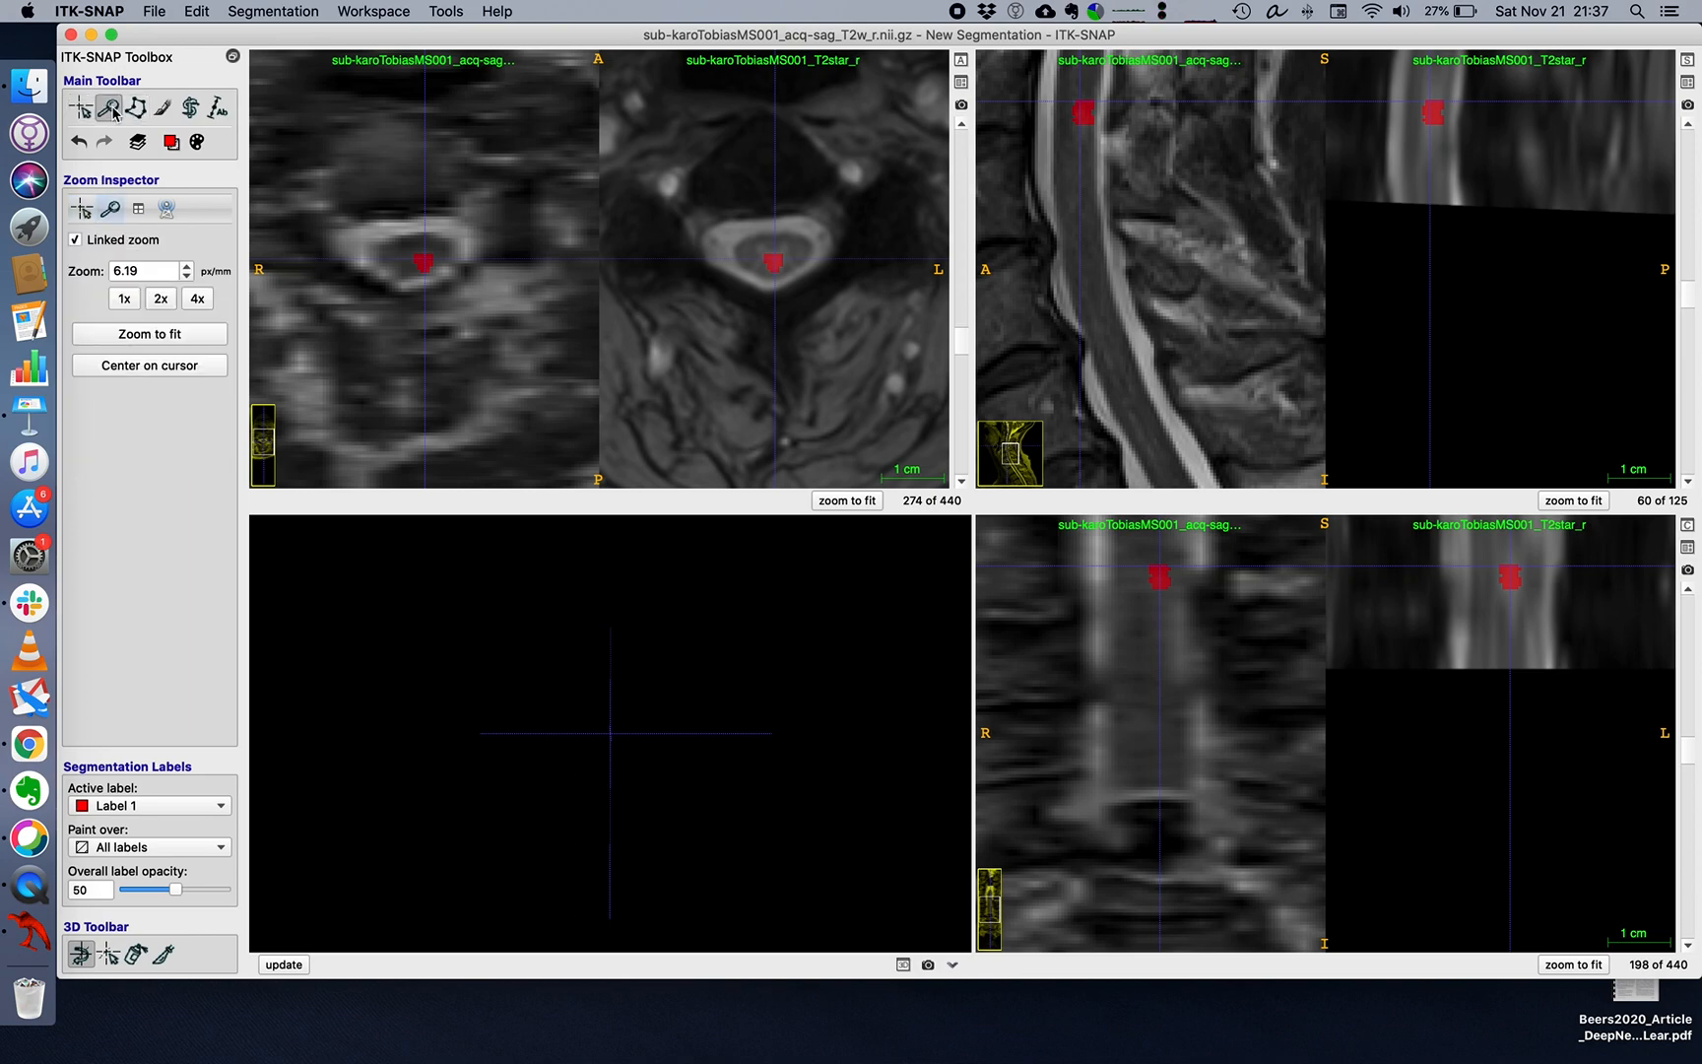
{"action": "mouse_move", "coordinate": [1200, 623]}
{"action": "left_mouse_down"}
{"action": "mouse_move", "coordinate": [1202, 773]}
{"action": "mouse_move", "coordinate": [1172, 745]}
{"action": "left_mouse_up"}
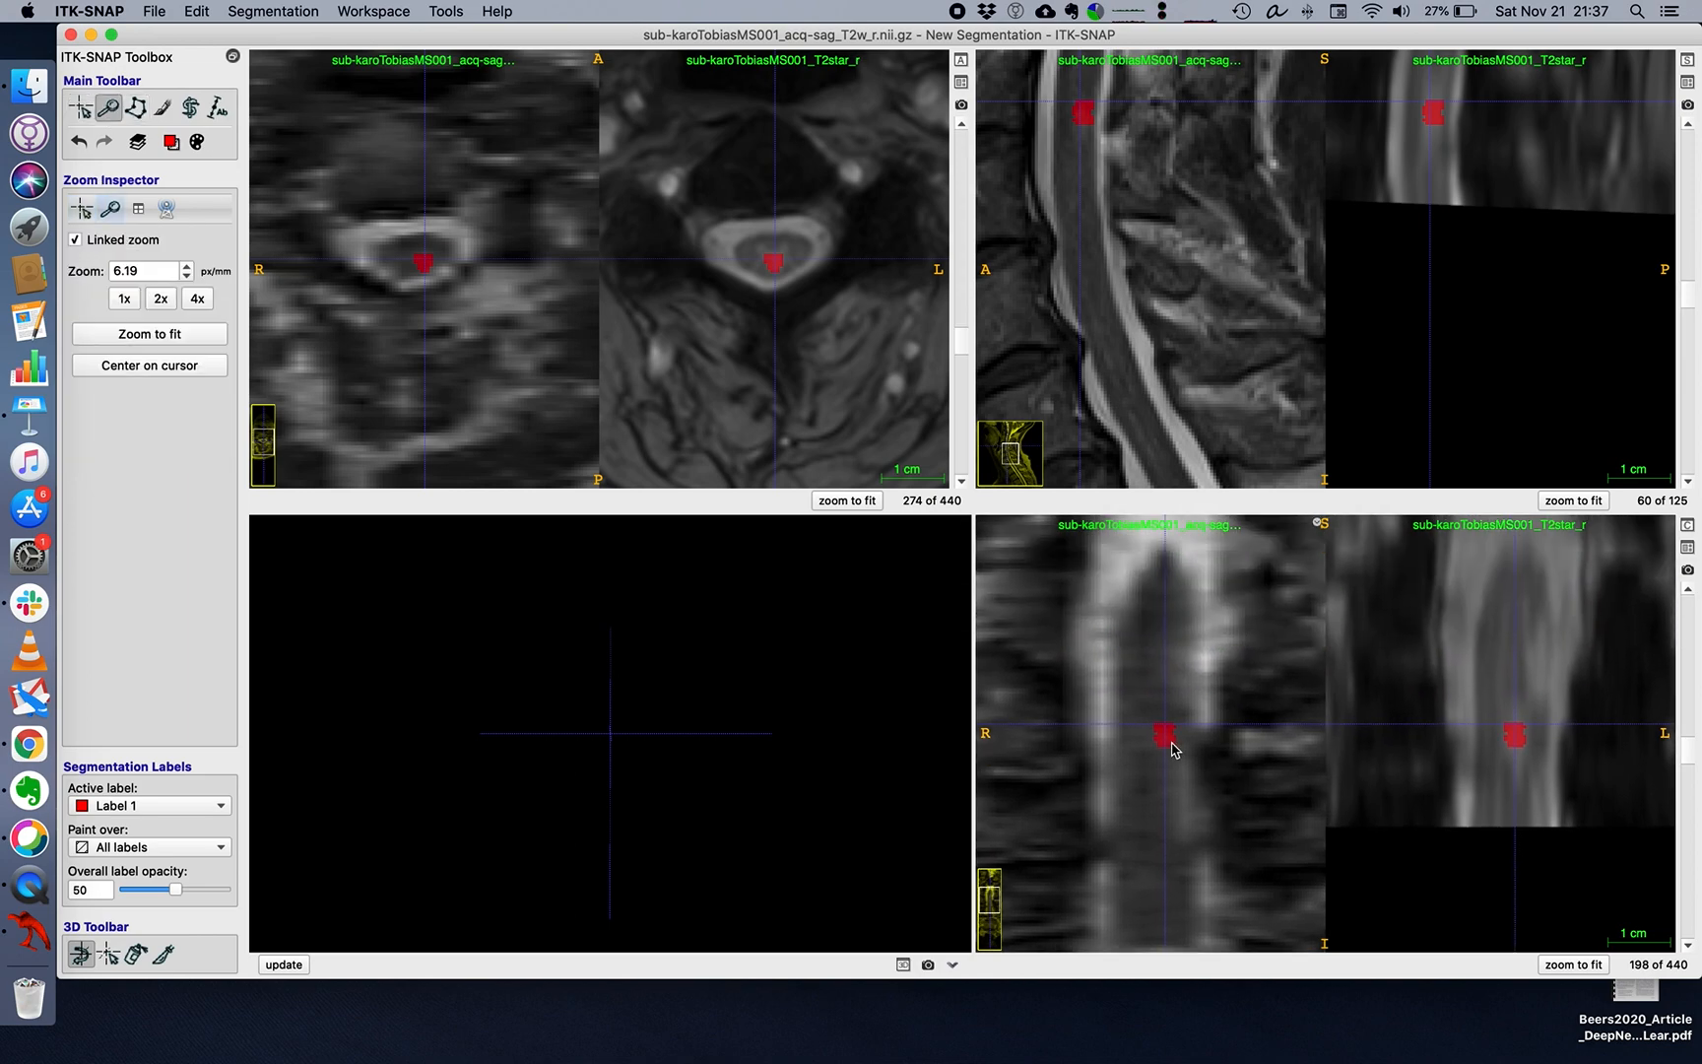
{"action": "scroll", "coordinate": [1173, 746], "scroll_direction": "up", "scroll_amount": 5}
{"action": "scroll", "coordinate": [1173, 747], "scroll_direction": "down", "scroll_amount": 3}
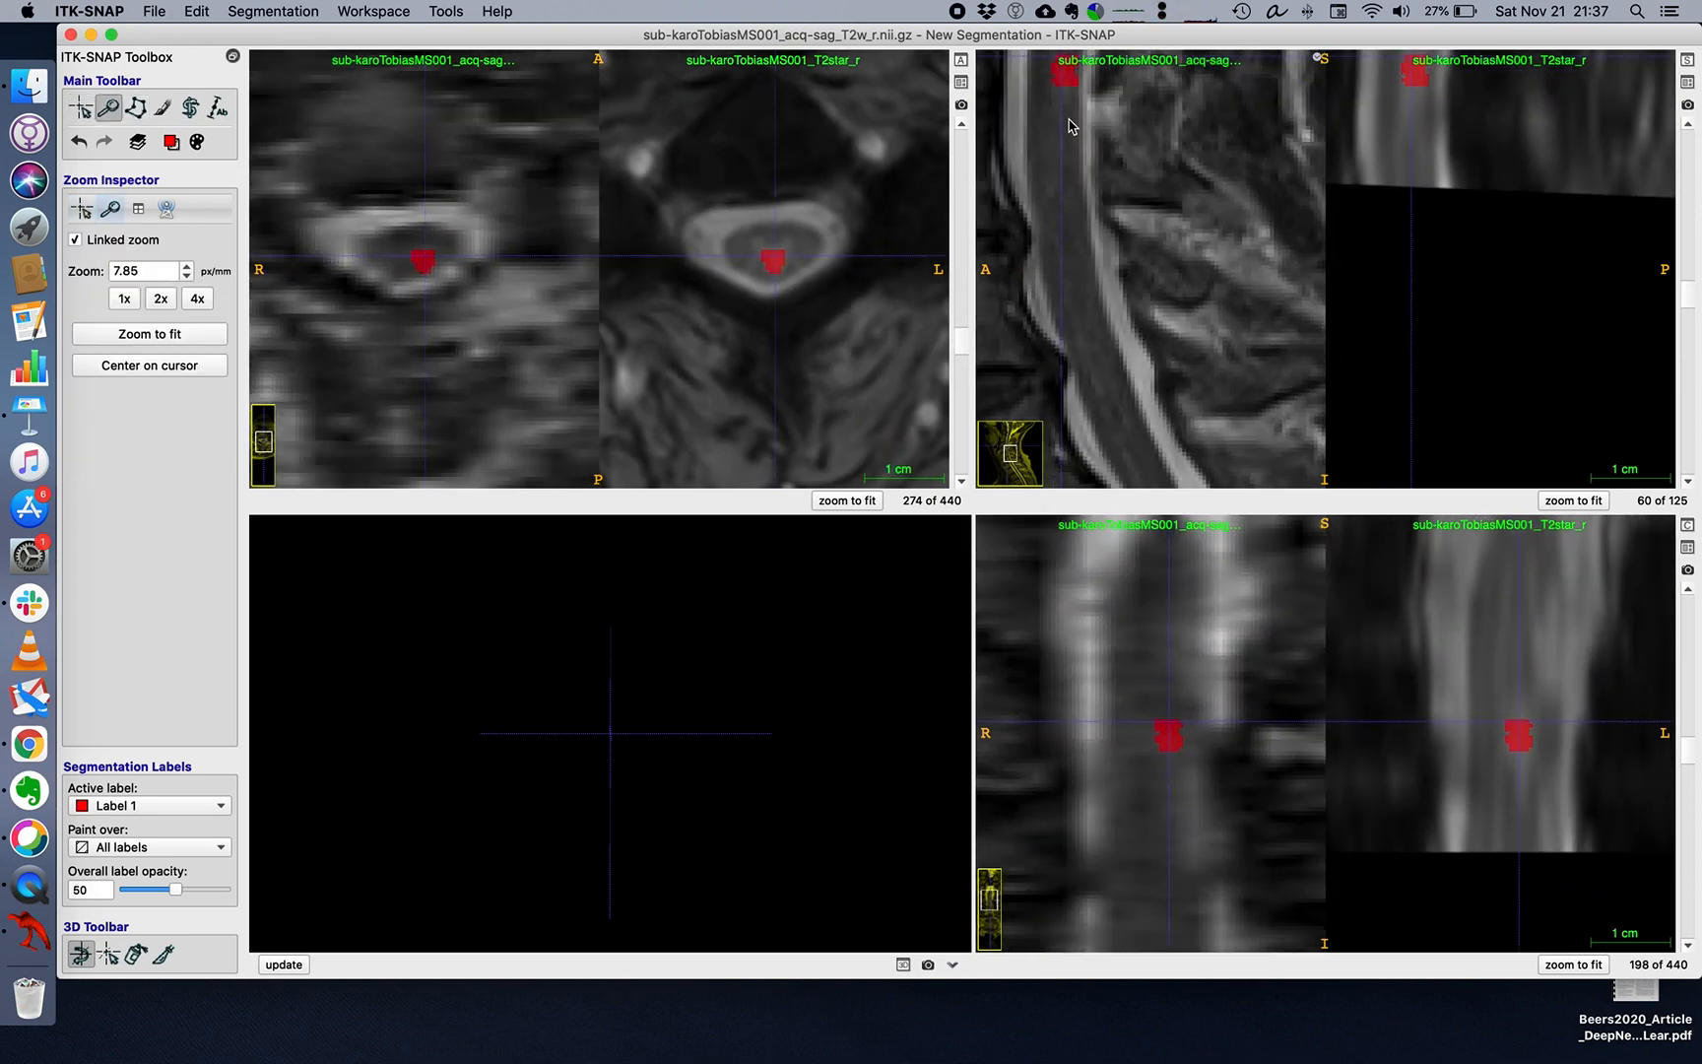
{"action": "left_click_drag", "start_coordinate": [1072, 126], "coordinate": [1132, 309]}
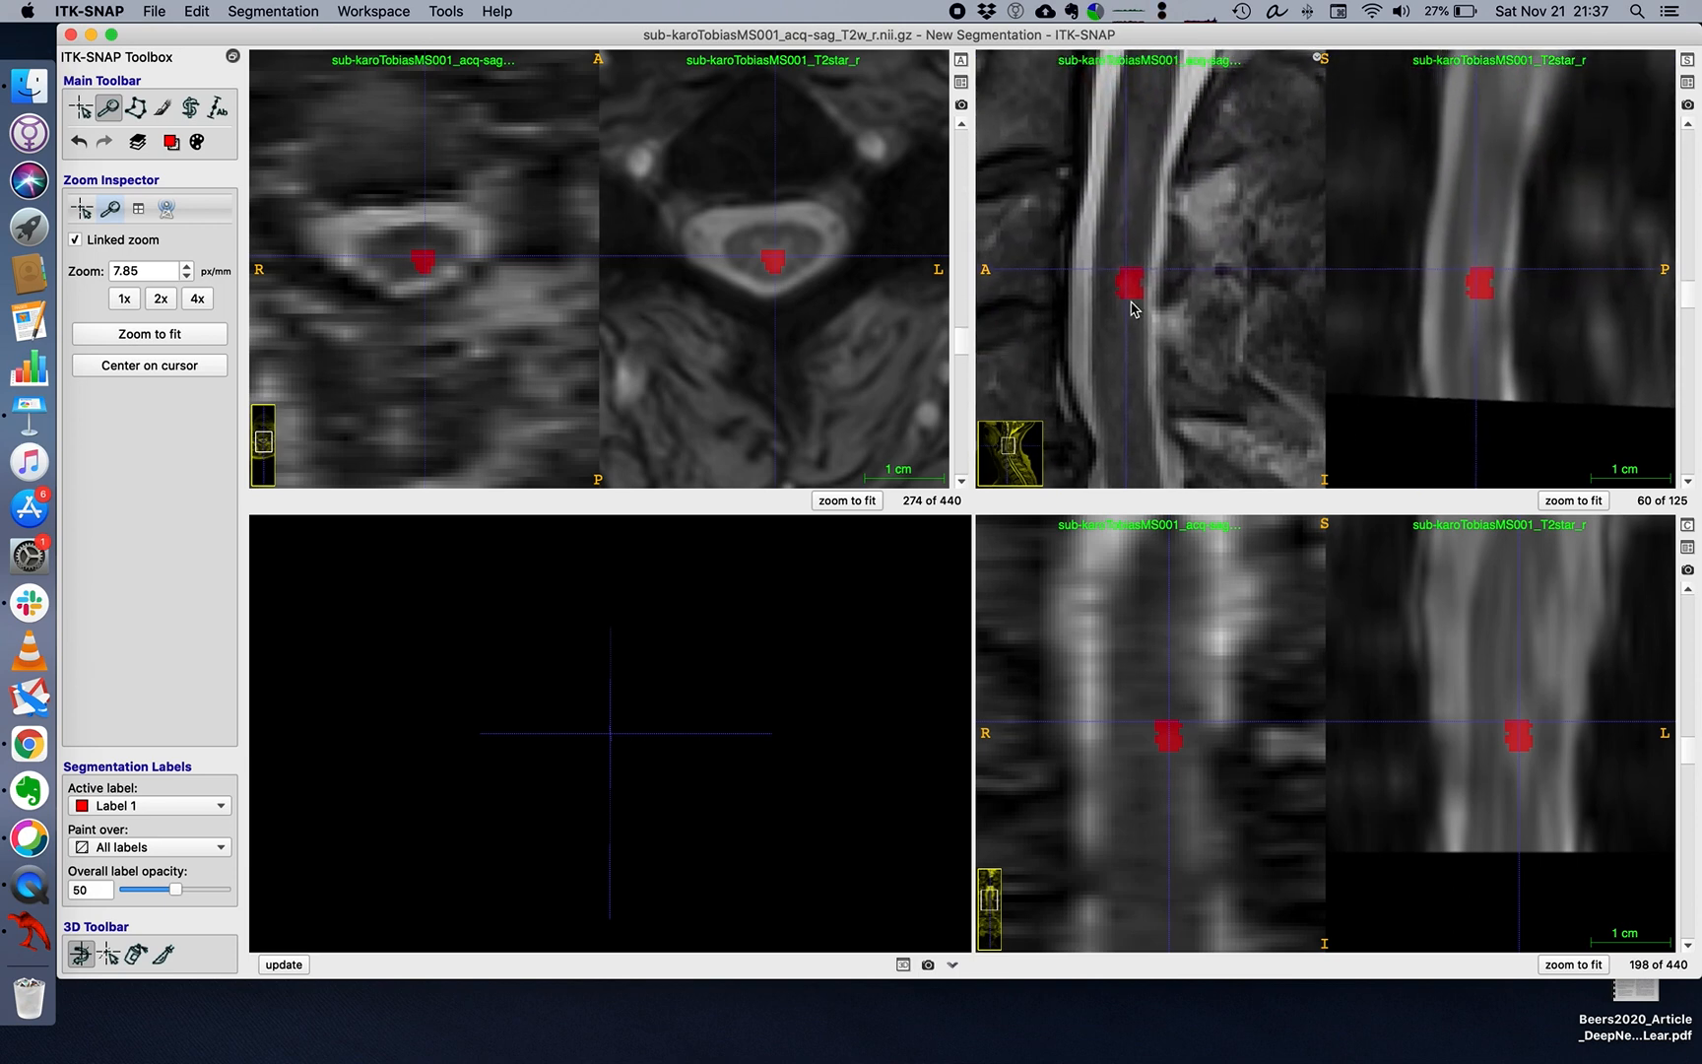
{"action": "scroll", "coordinate": [1132, 309], "scroll_direction": "up", "scroll_amount": 6}
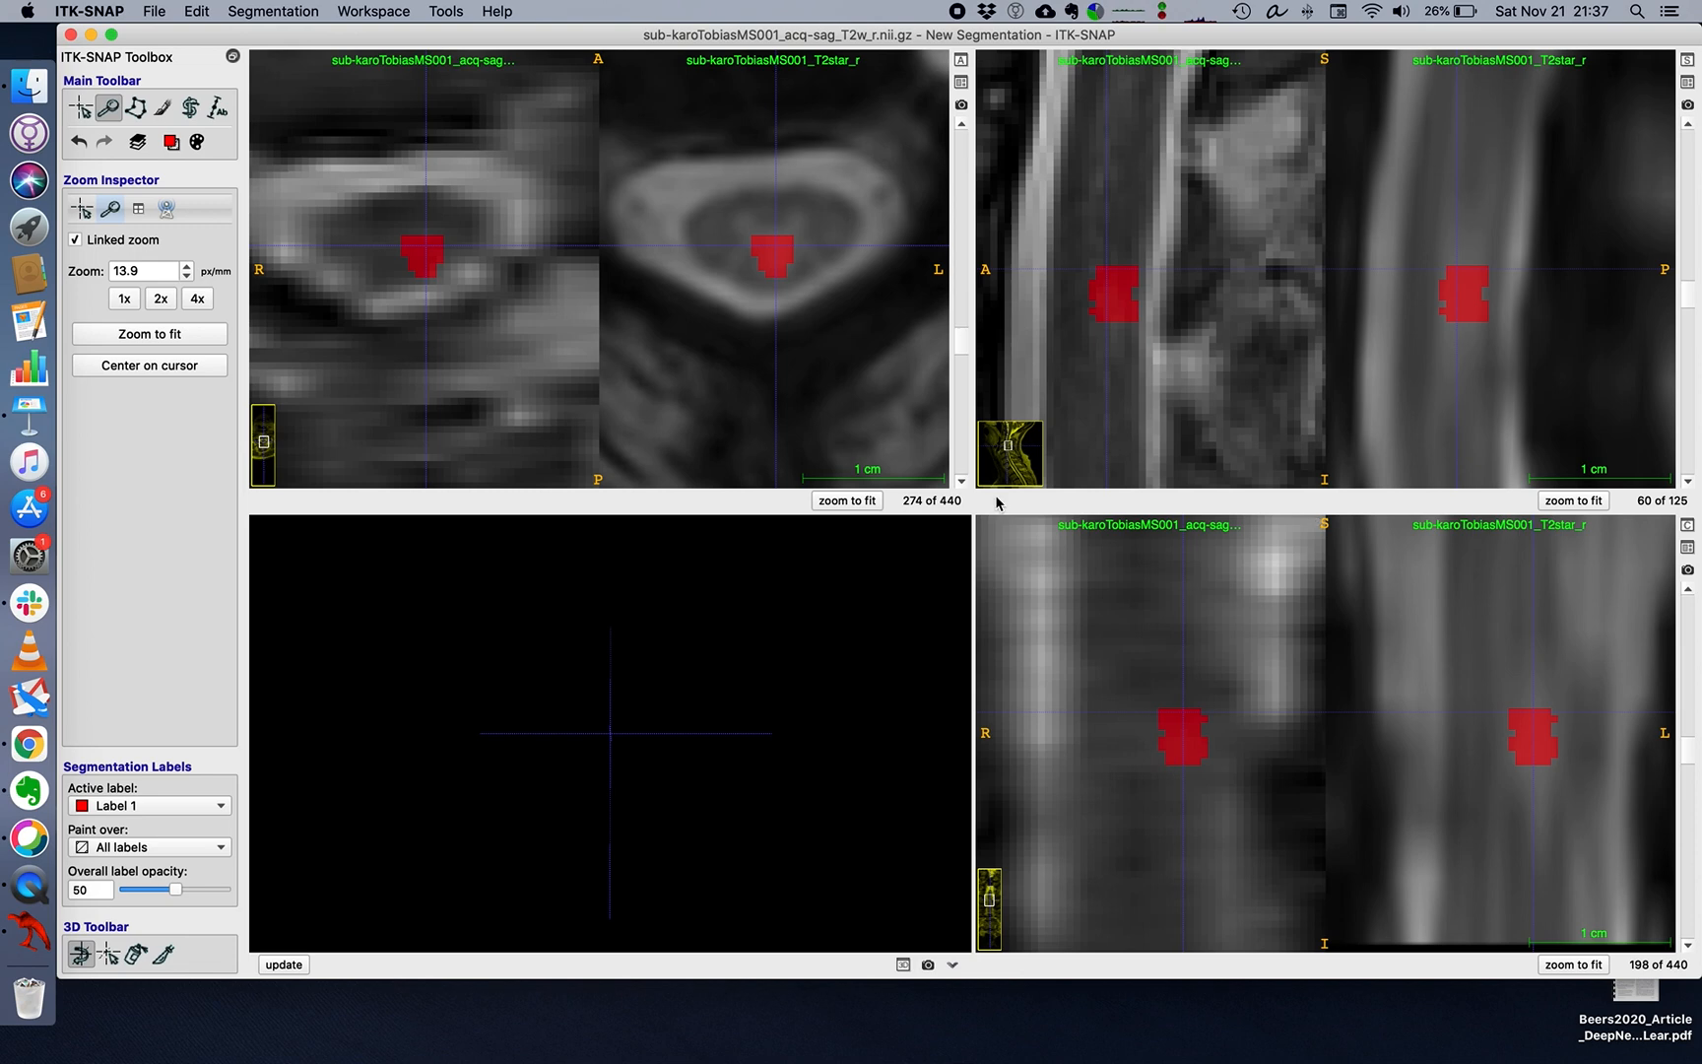
Save the painted segmentation as a NiFTI file named ma_segmentation.nii.gz in the subject's anat folder.
{"action": "key", "text": "super+s"}
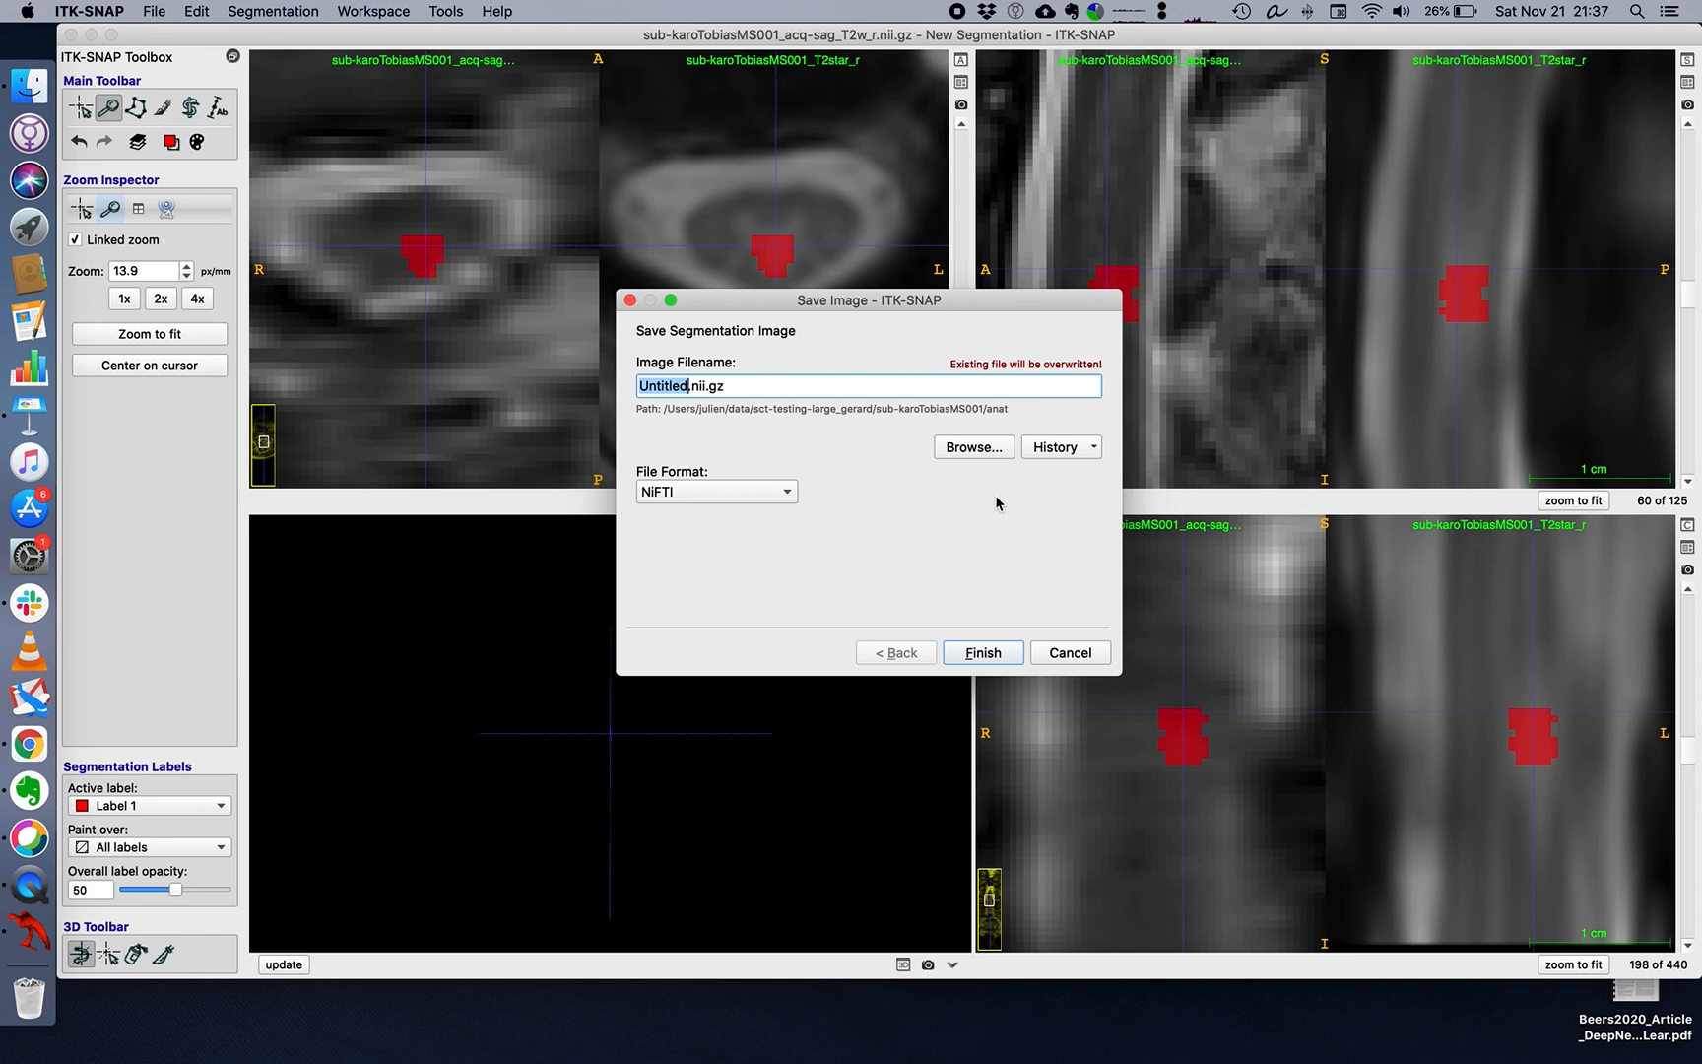
{"action": "type", "text": "m"}
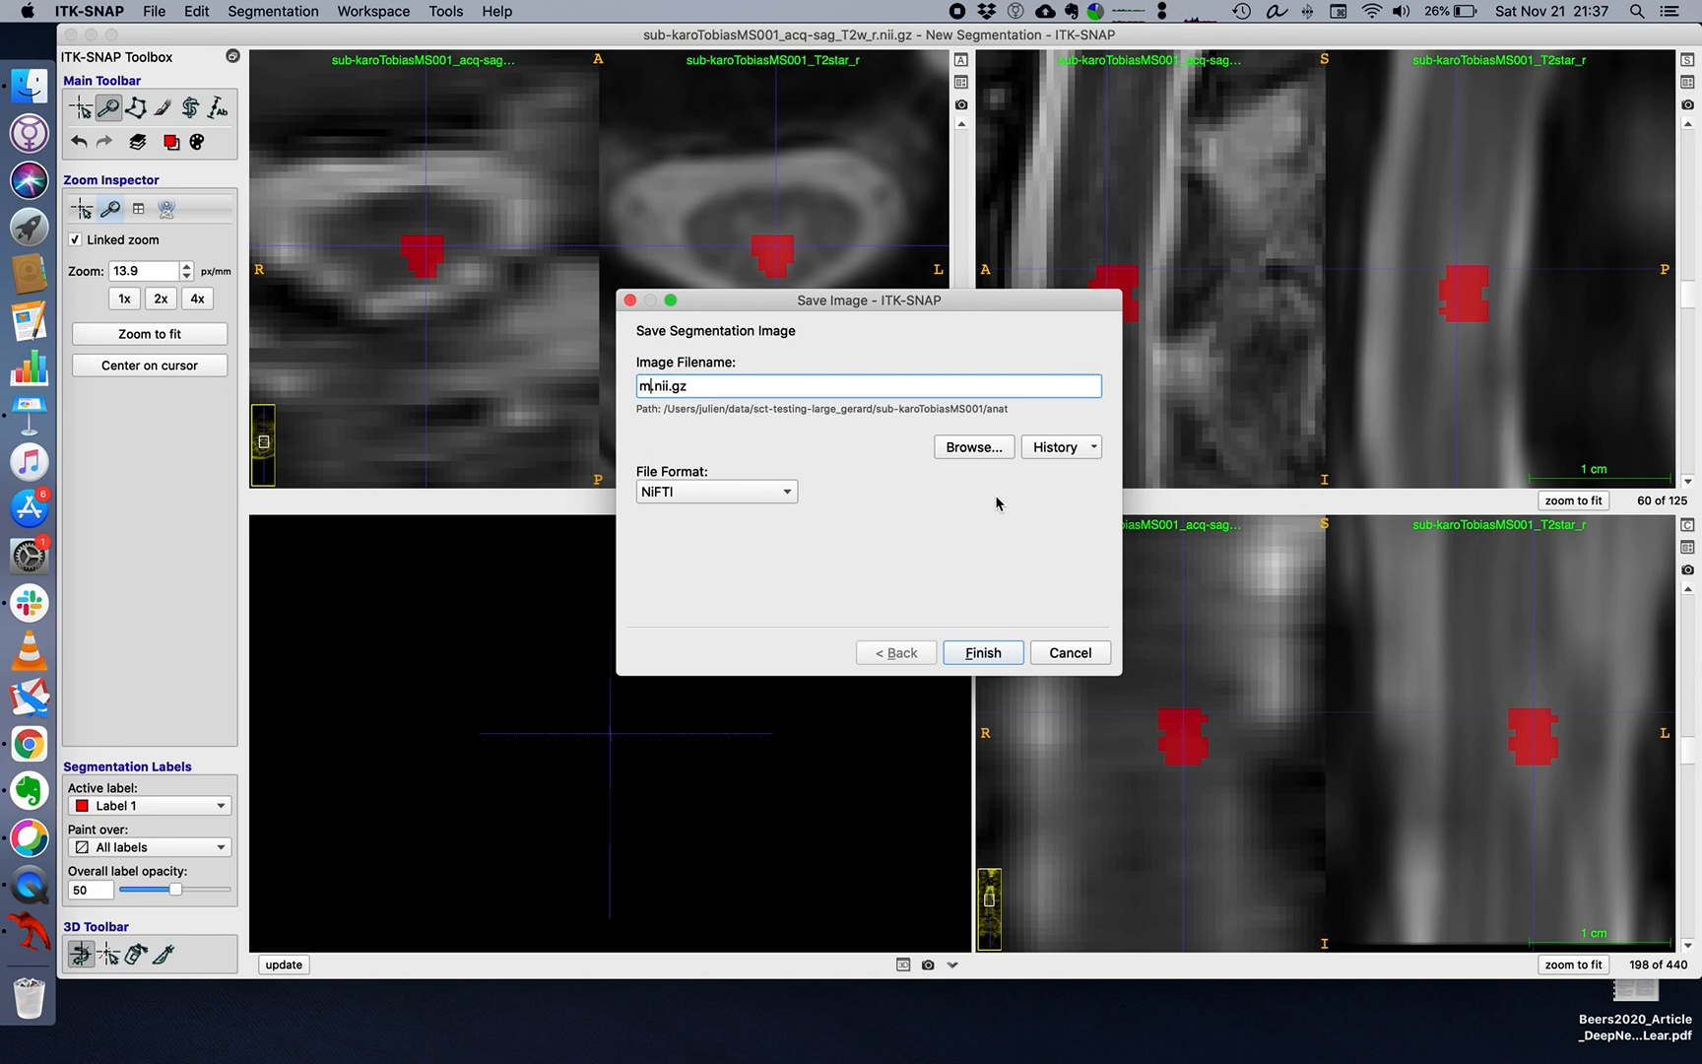
{"action": "type", "text": "a_segmentation"}
{"action": "key", "text": "Return"}
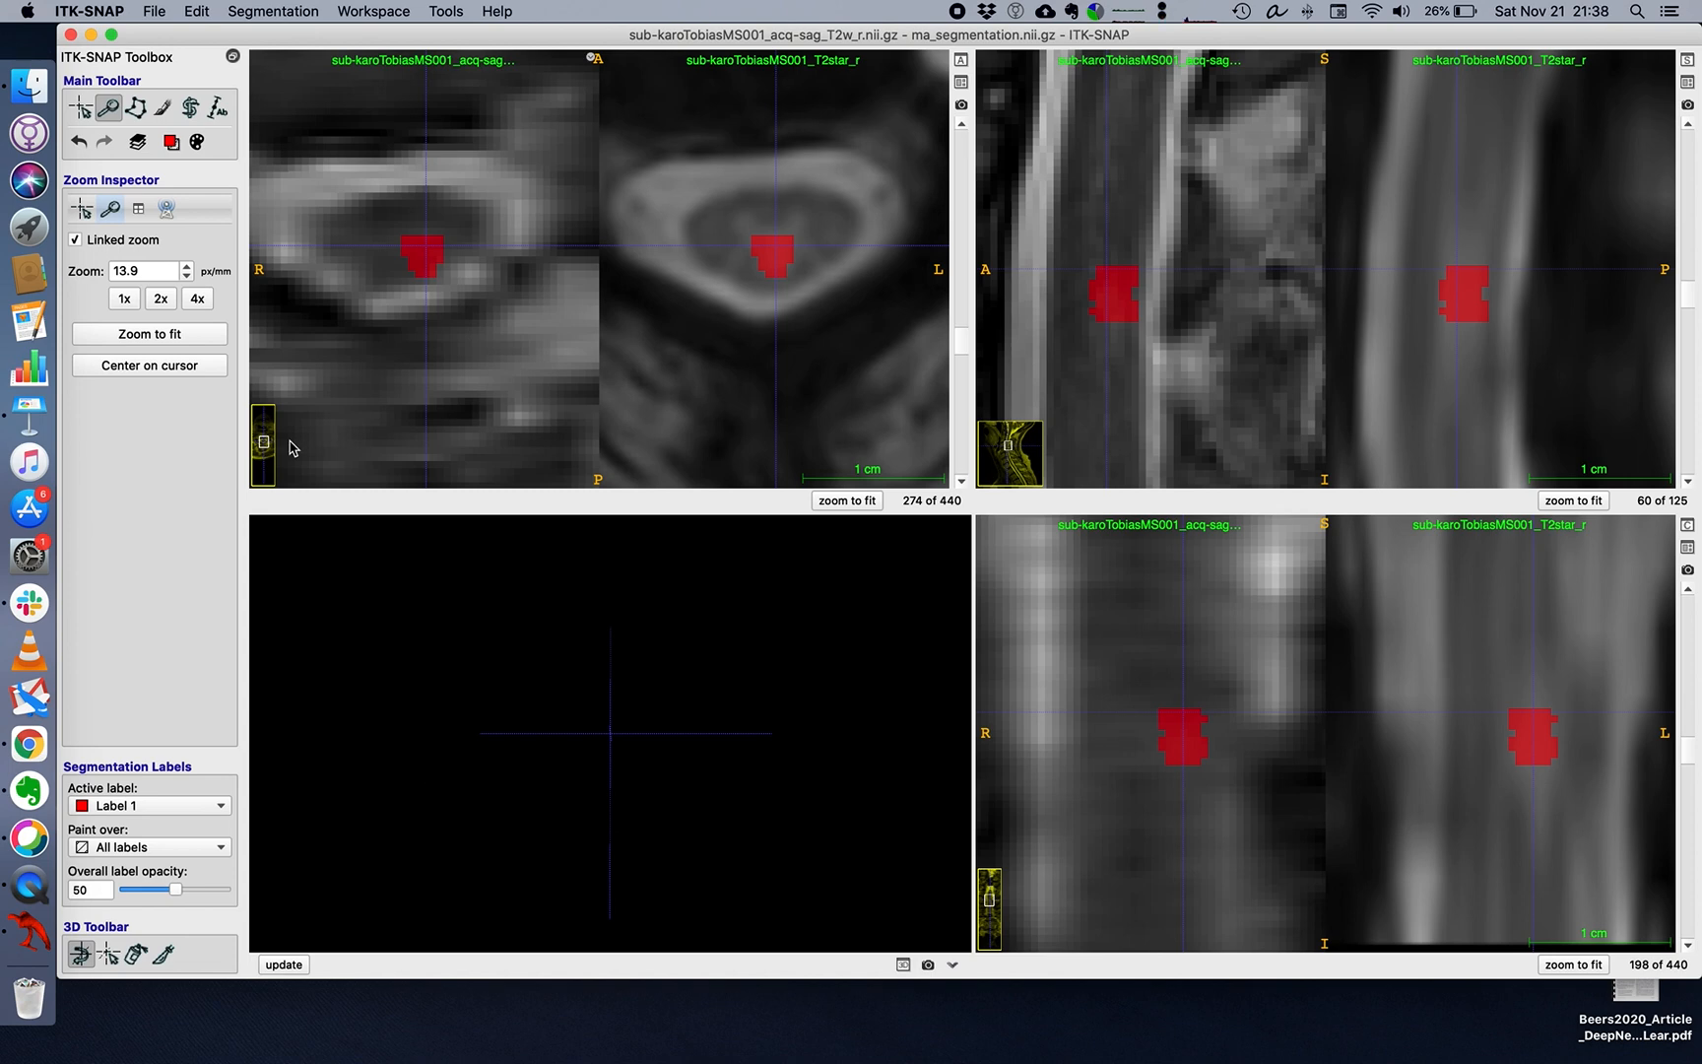
Unload the current segmentation and choose ma_segmentation.nii.gz from the anat folder as the segmentation image to open.
{"action": "left_click", "coordinate": [233, 14]}
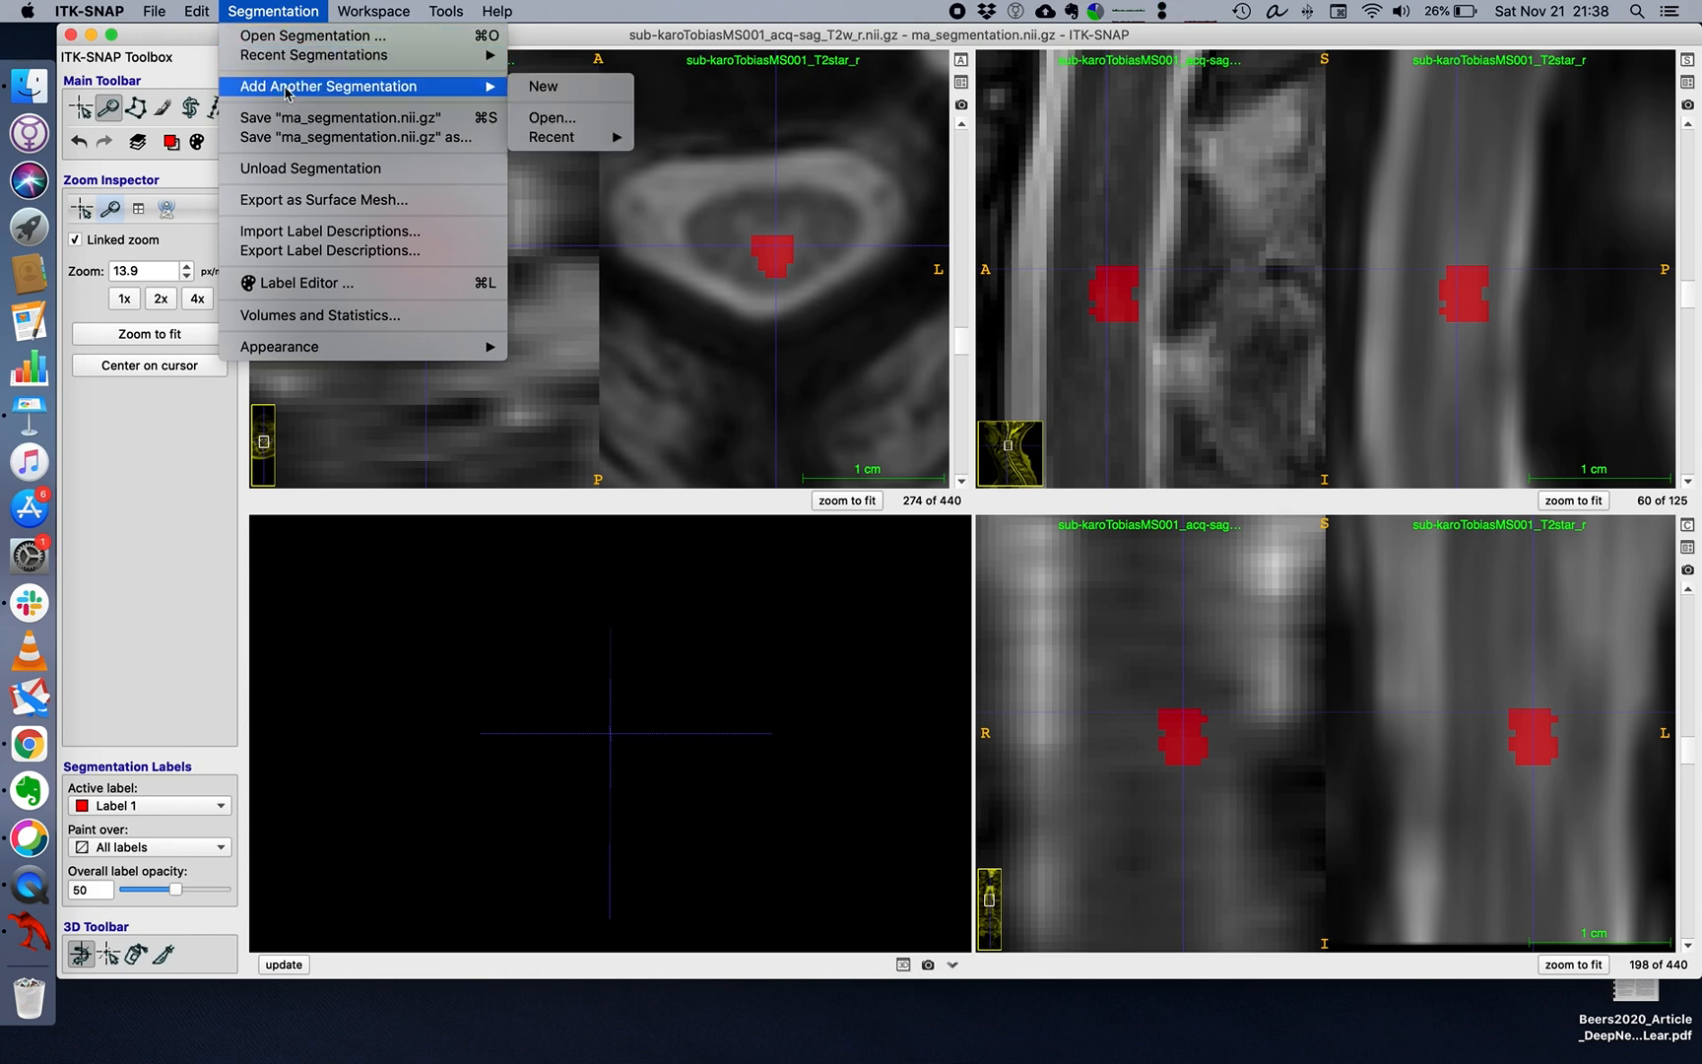
{"action": "left_click", "coordinate": [293, 169]}
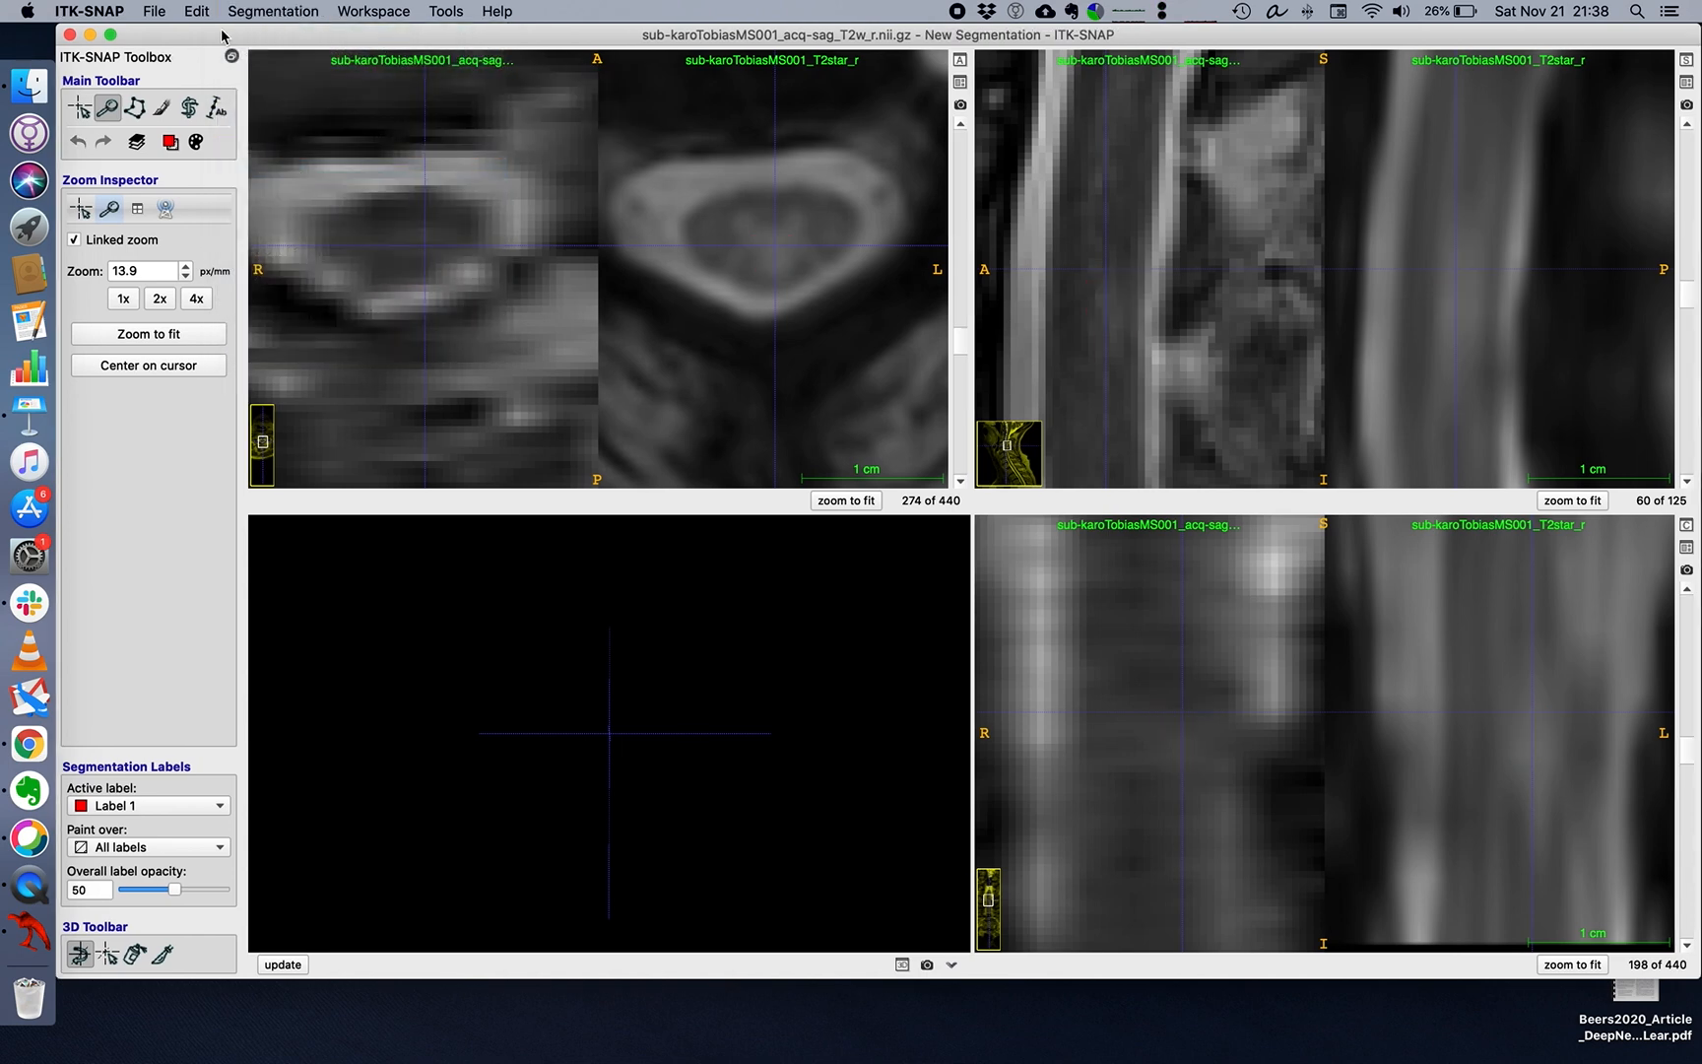
{"action": "left_click", "coordinate": [162, 10]}
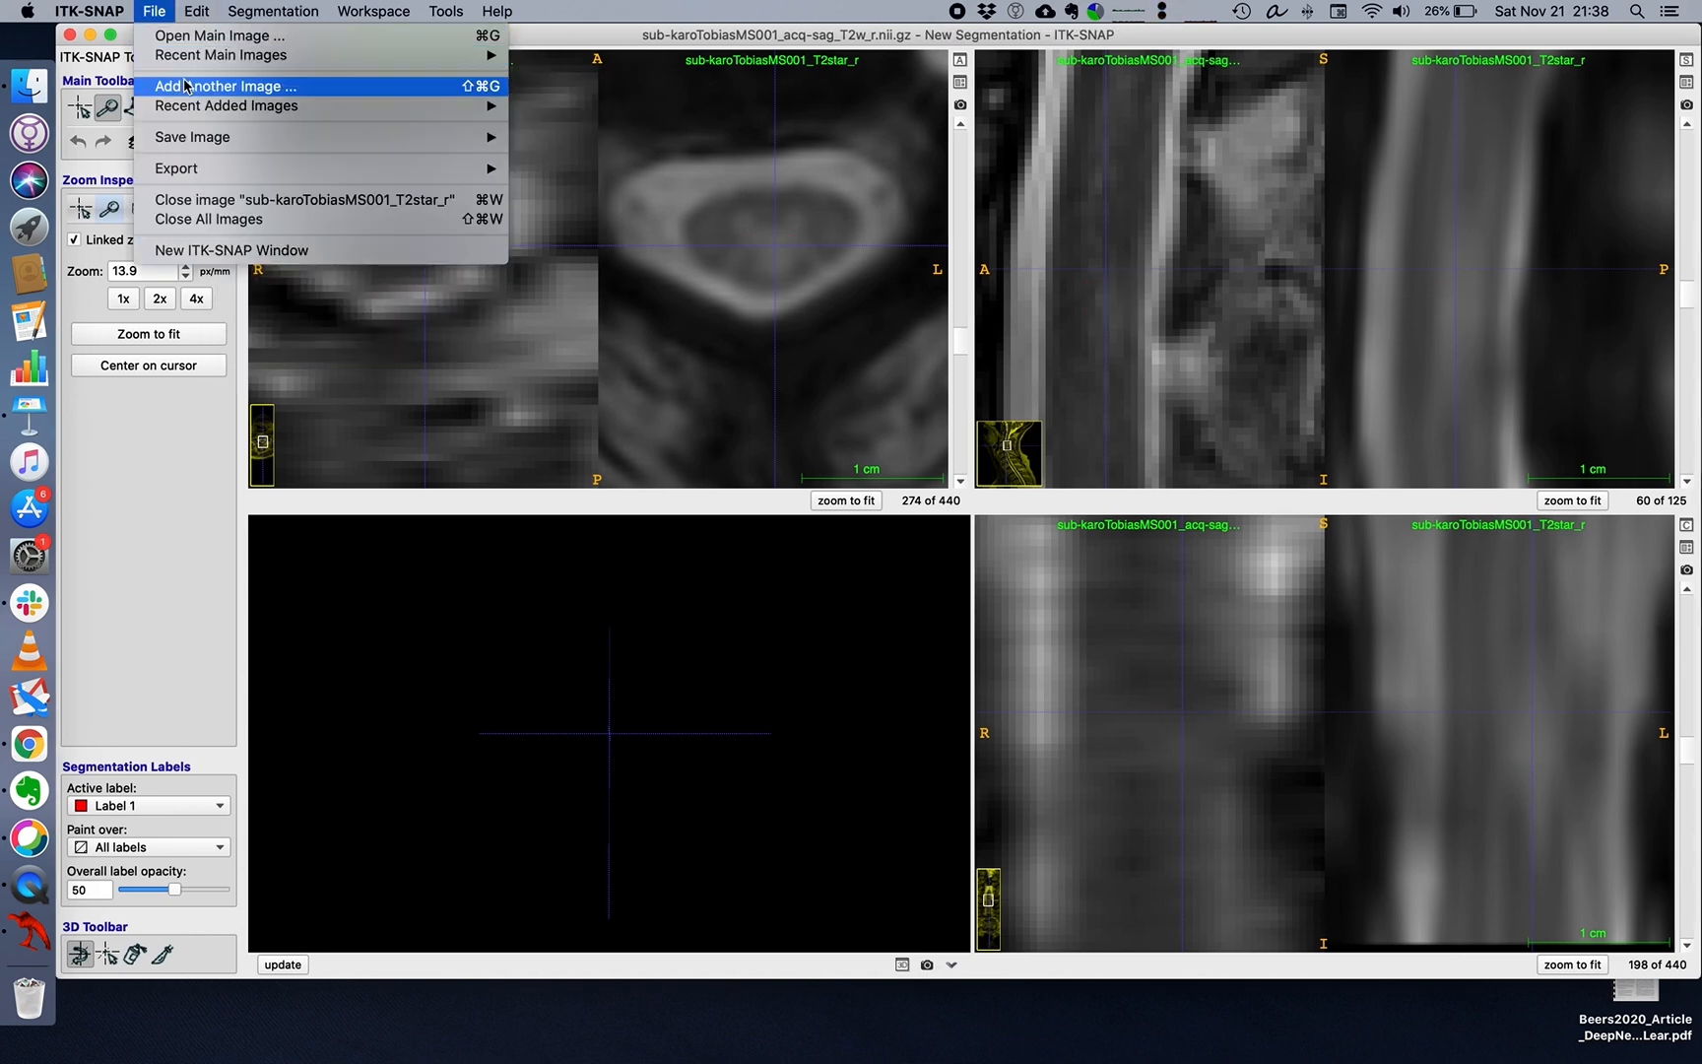
{"action": "left_click", "coordinate": [261, 34]}
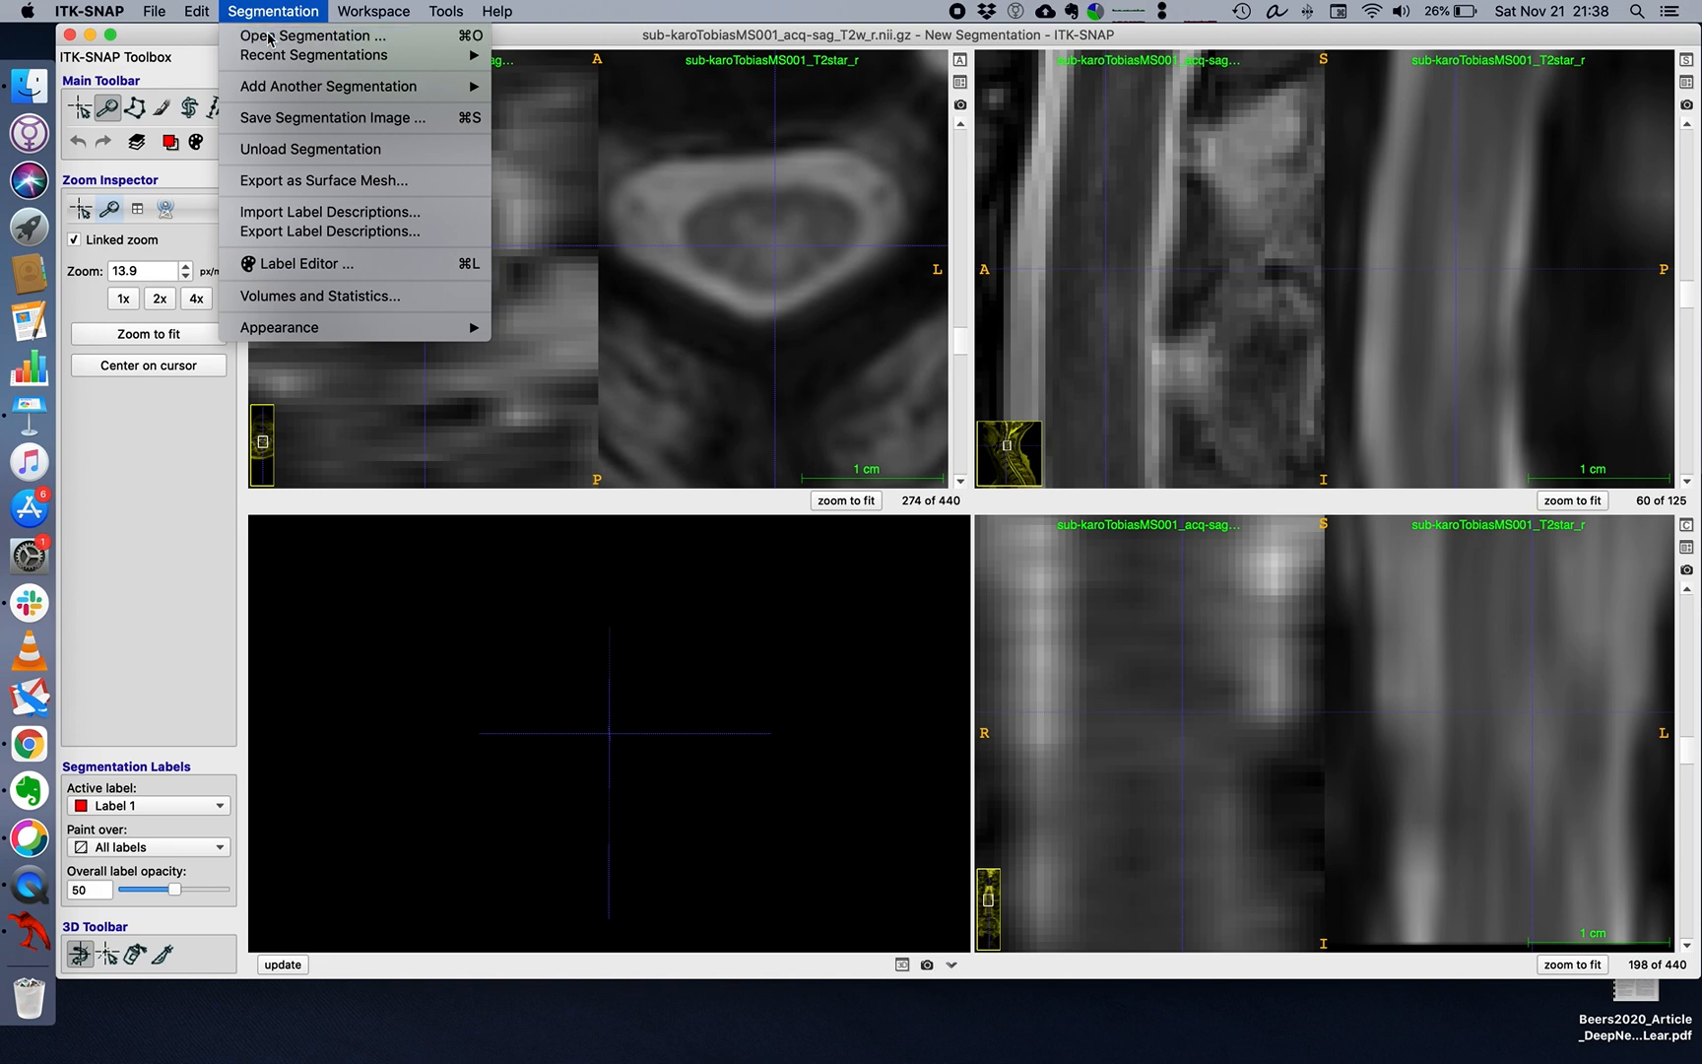
{"action": "left_click", "coordinate": [972, 447]}
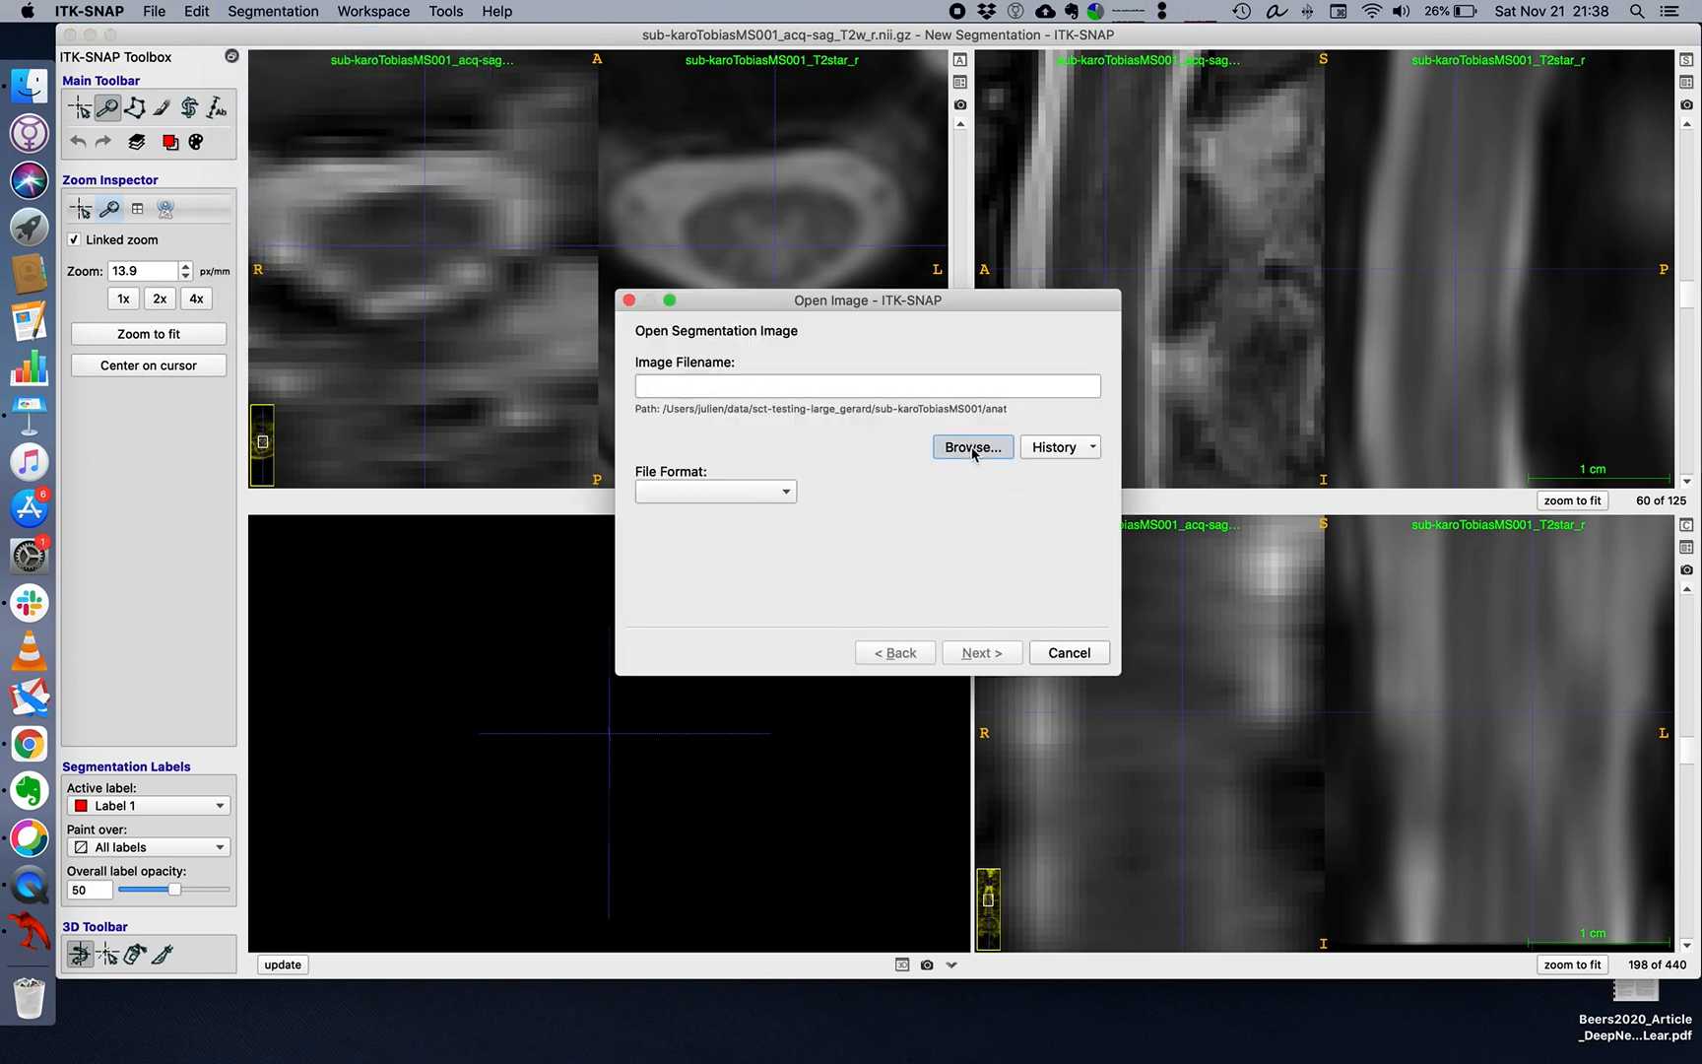
{"action": "left_click", "coordinate": [917, 408]}
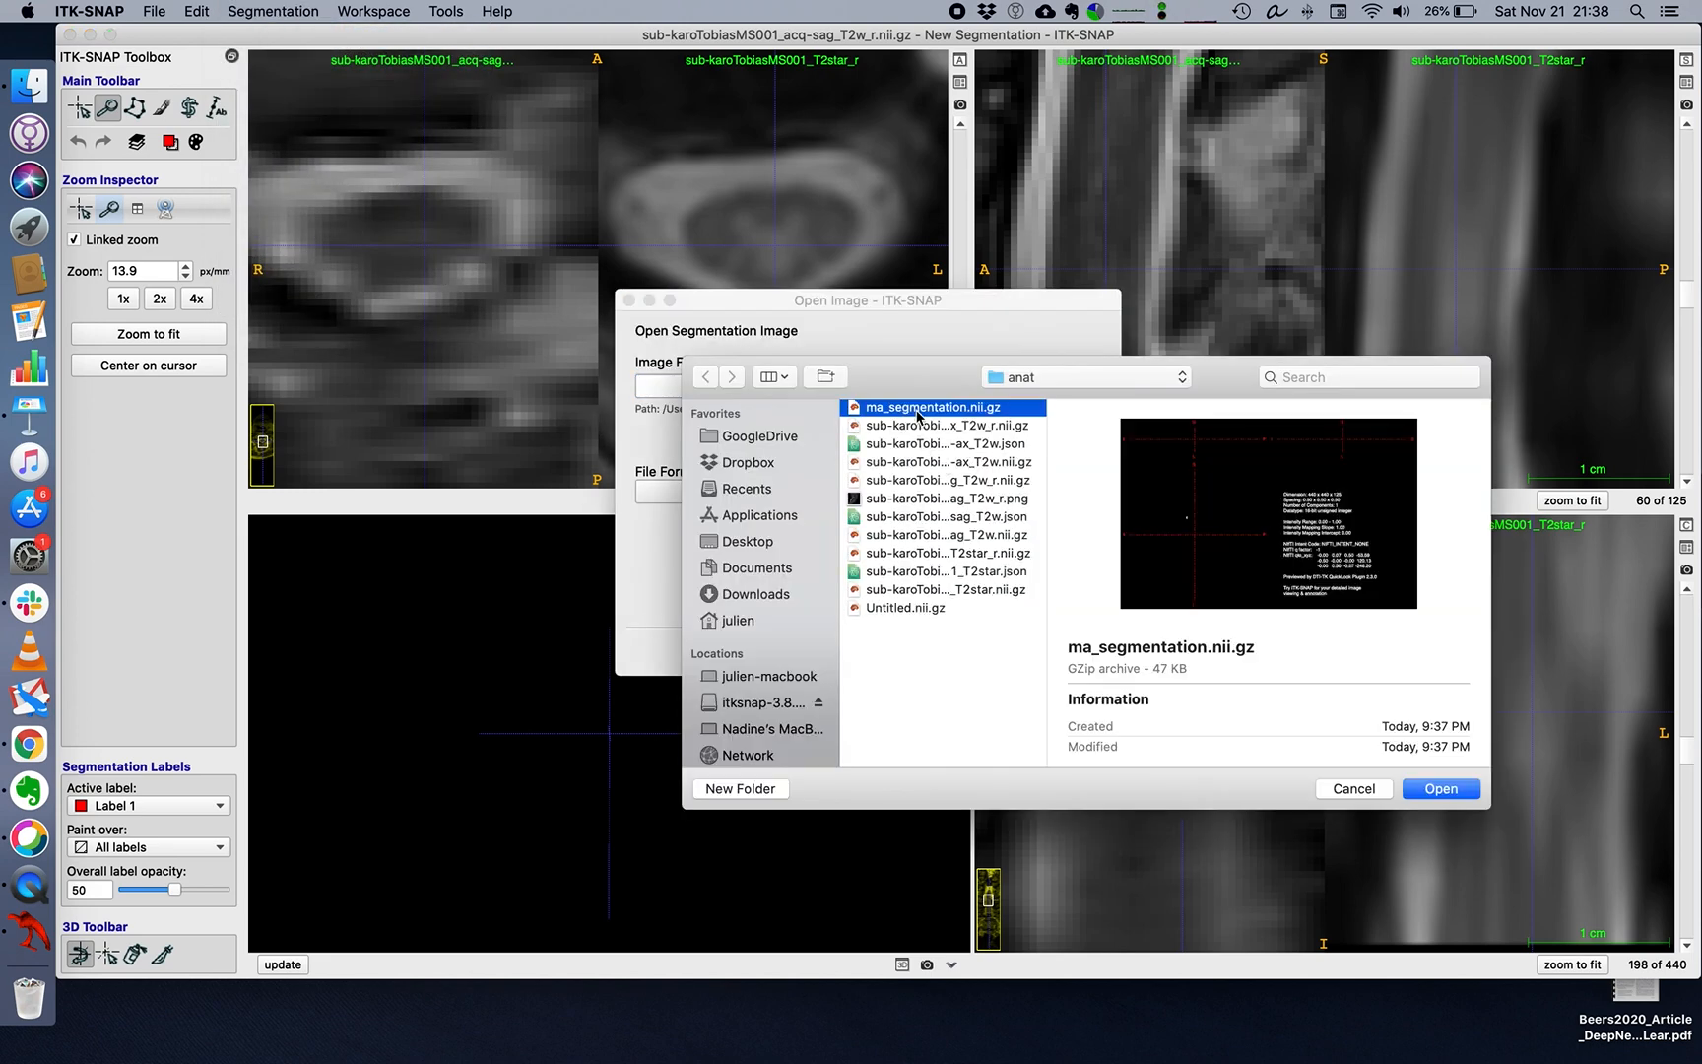
{"action": "left_click", "coordinate": [1434, 789]}
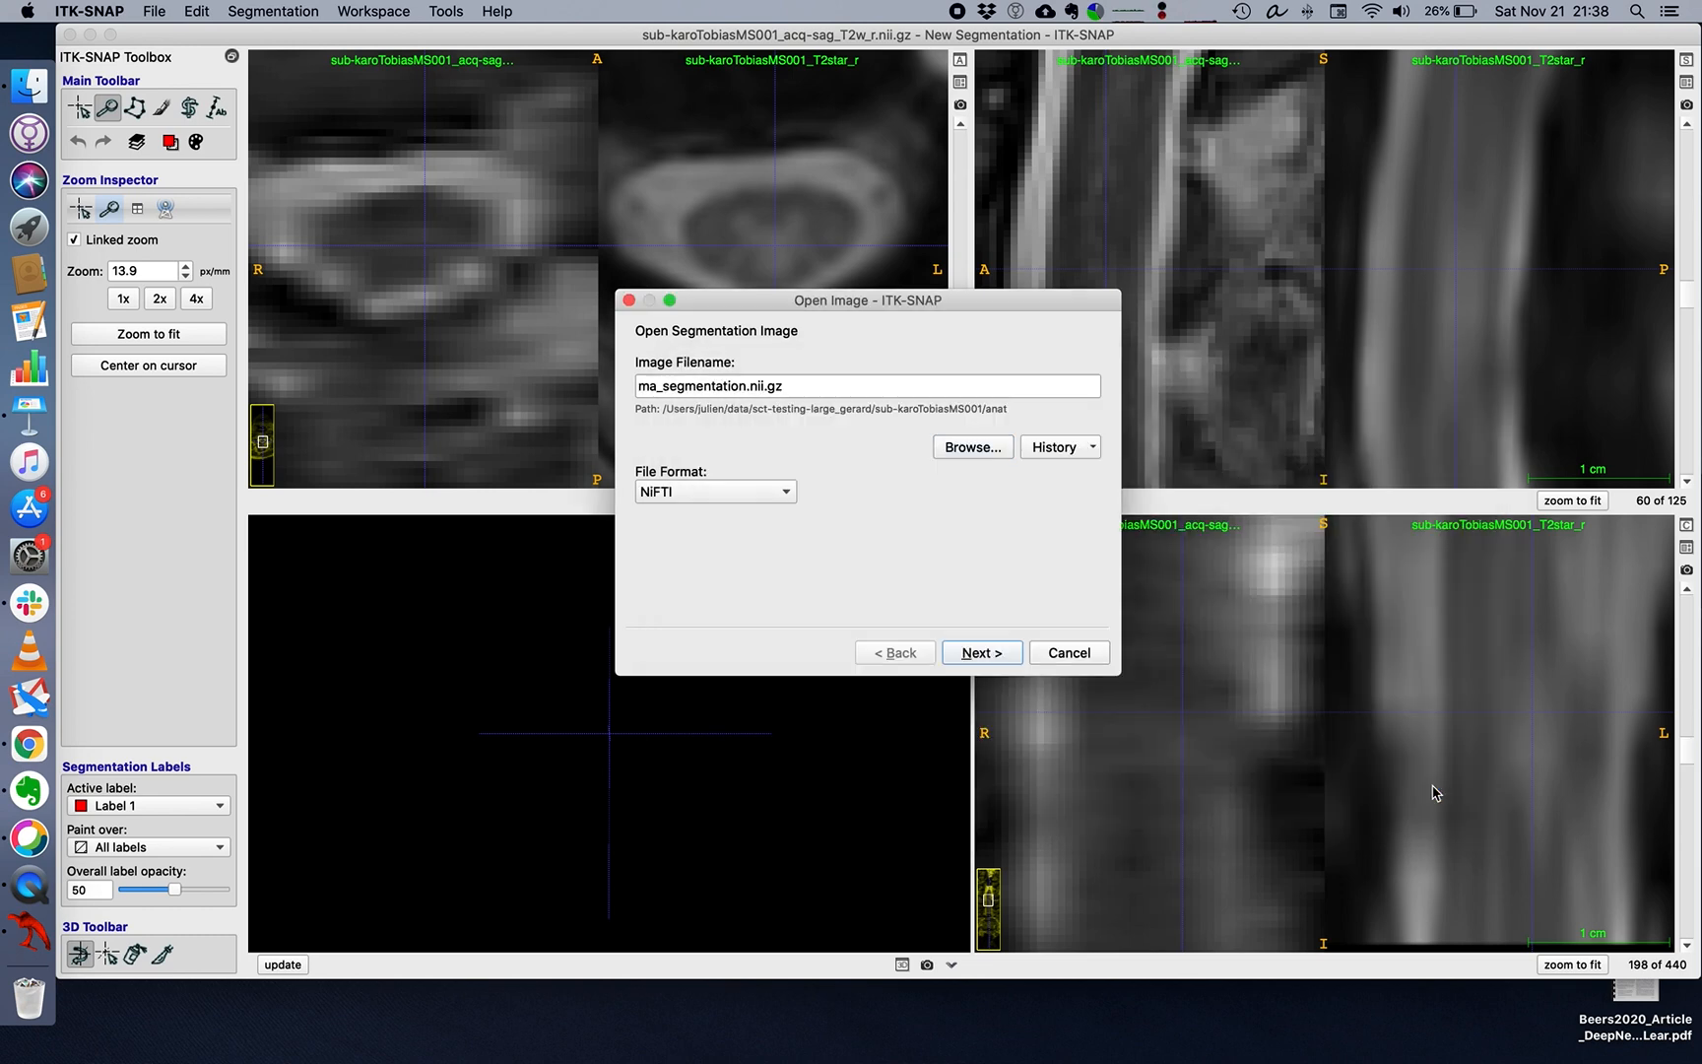